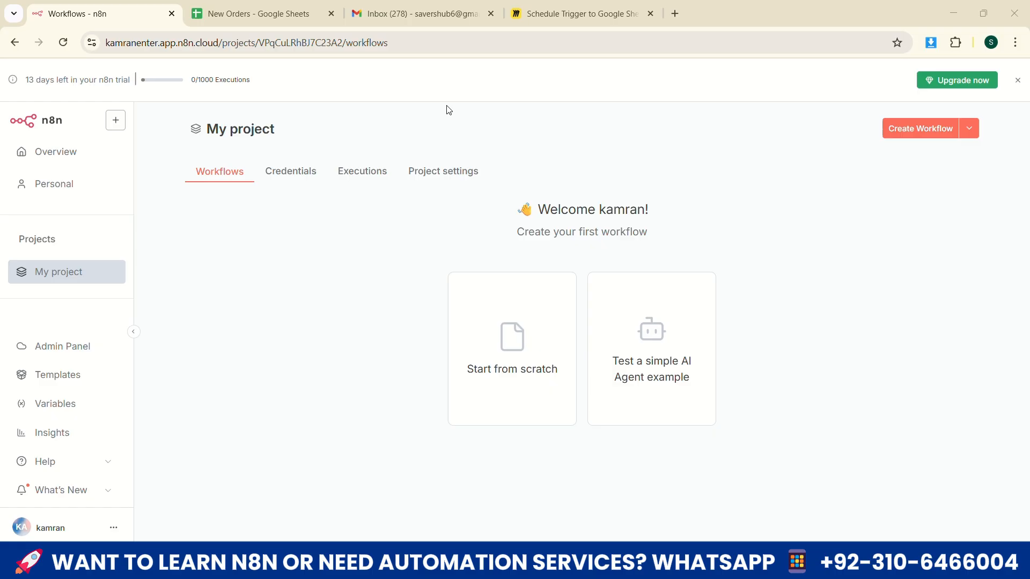
# Switch to the Miro board and examine the project title and the Schedule Trigger block of the workflow diagram
pyautogui.hotkey('ctrl', '4')
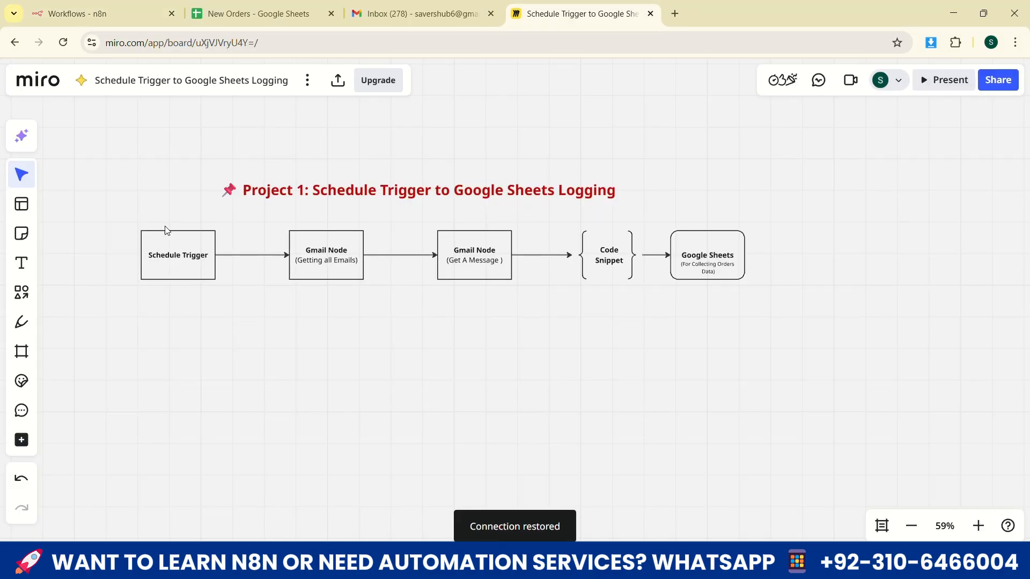
pyautogui.moveTo(130, 157); pyautogui.dragTo(910, 354)
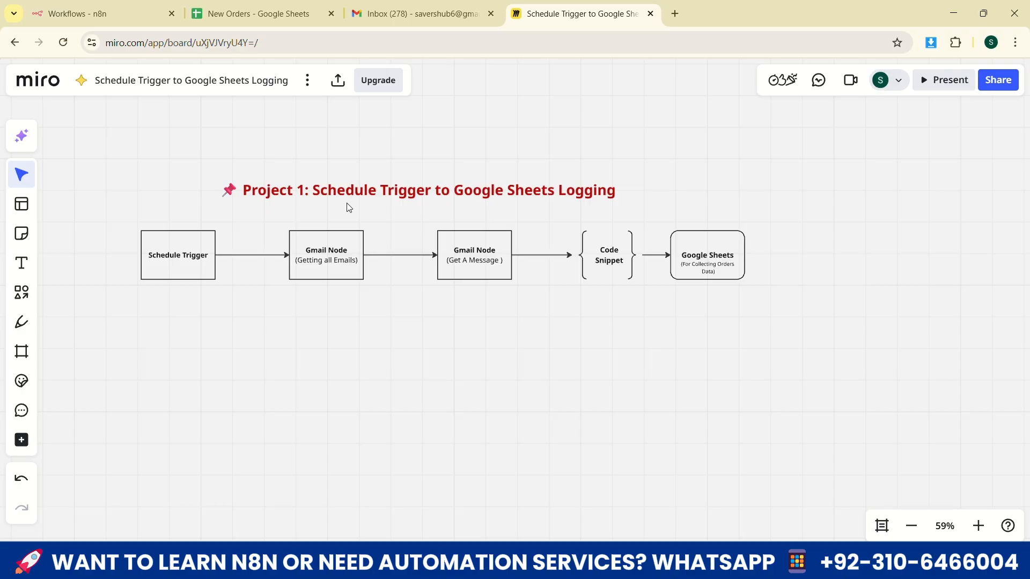
pyautogui.moveTo(242, 161); pyautogui.dragTo(416, 216)
pyautogui.click(383, 220)
pyautogui.moveTo(320, 175); pyautogui.dragTo(402, 211)
pyautogui.click(391, 212)
pyautogui.moveTo(126, 218); pyautogui.dragTo(244, 319)
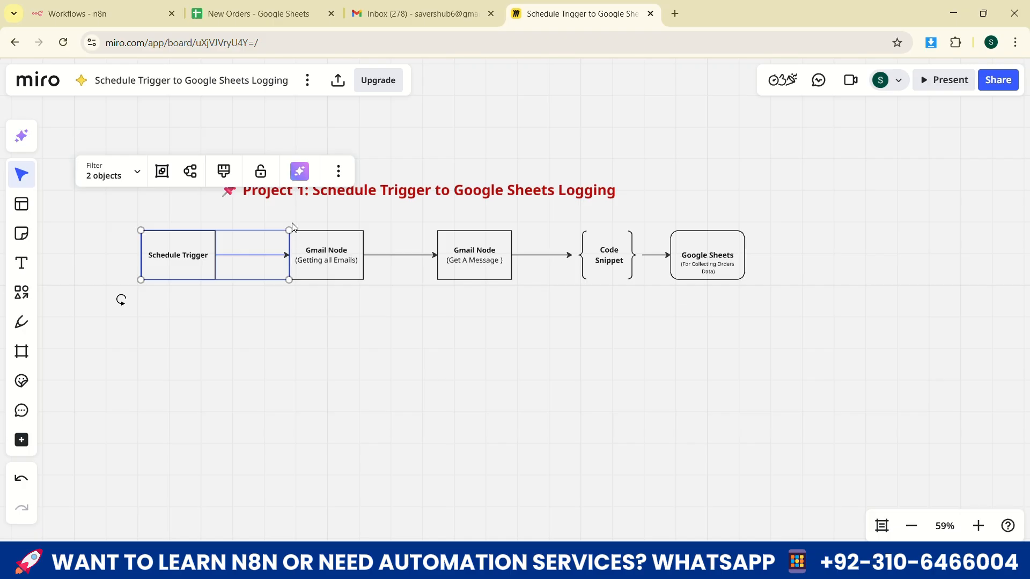
pyautogui.moveTo(286, 220); pyautogui.dragTo(355, 337)
pyautogui.moveTo(124, 213); pyautogui.dragTo(256, 312)
pyautogui.moveTo(134, 218); pyautogui.dragTo(226, 316)
pyautogui.moveTo(142, 226); pyautogui.dragTo(218, 300)
# Examine the two Gmail blocks in the diagram, one getting all emails and one getting a message
pyautogui.moveTo(272, 213); pyautogui.dragTo(389, 340)
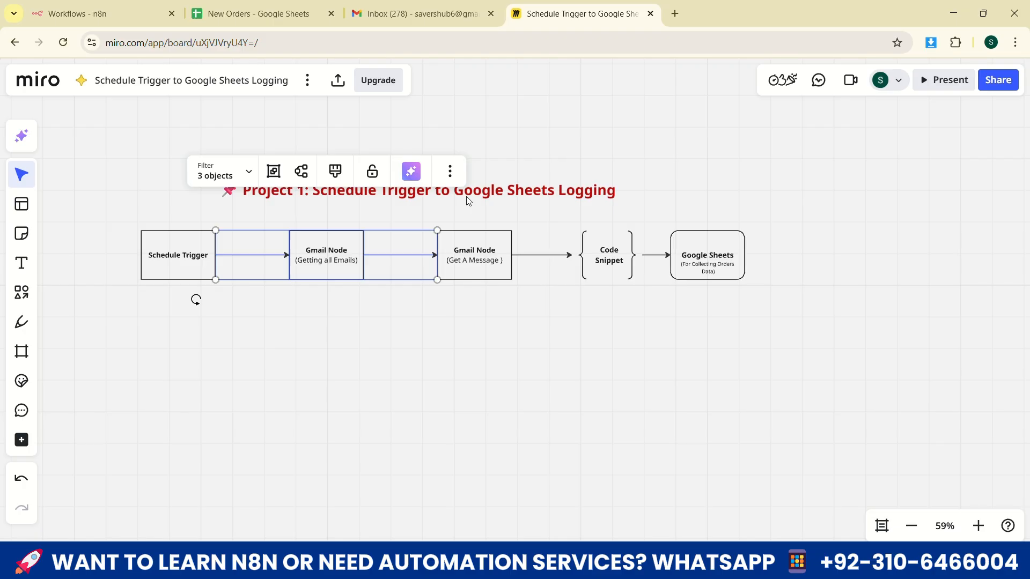
pyautogui.moveTo(271, 216); pyautogui.dragTo(382, 327)
pyautogui.click(411, 336)
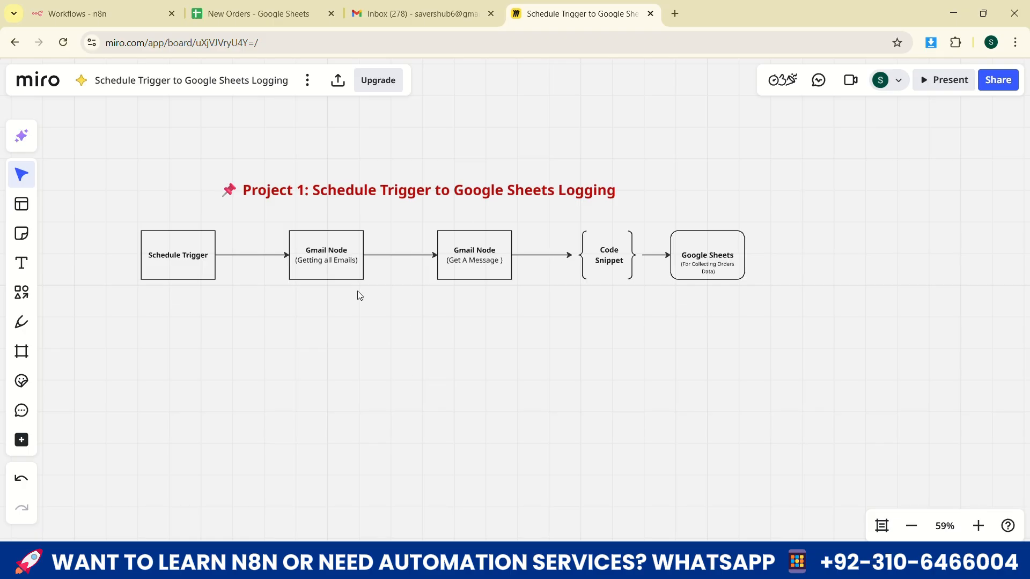
pyautogui.moveTo(271, 218); pyautogui.dragTo(381, 313)
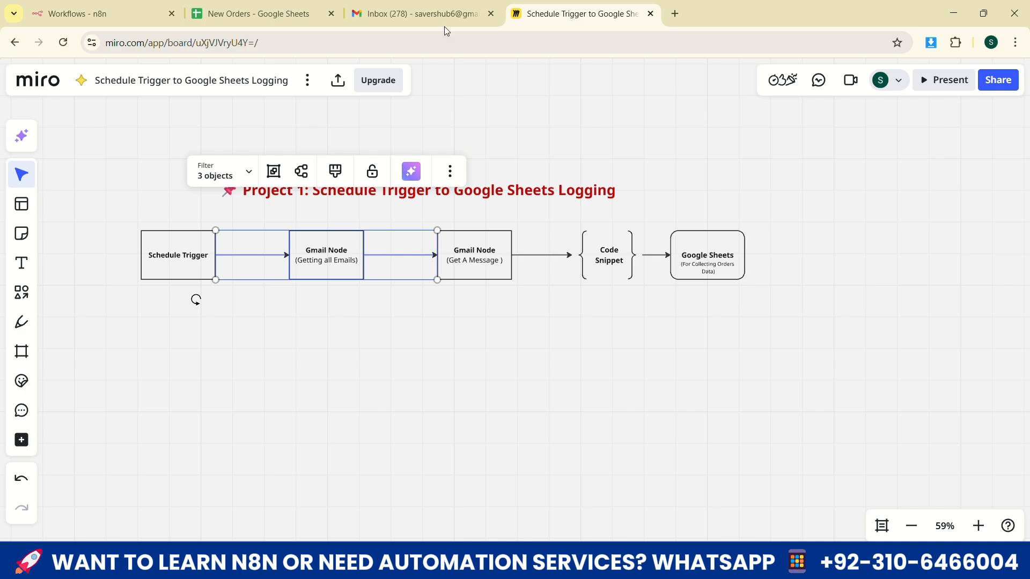
pyautogui.click(359, 222)
pyautogui.moveTo(283, 215); pyautogui.dragTo(428, 324)
pyautogui.click(409, 215)
pyautogui.moveTo(417, 215); pyautogui.dragTo(544, 304)
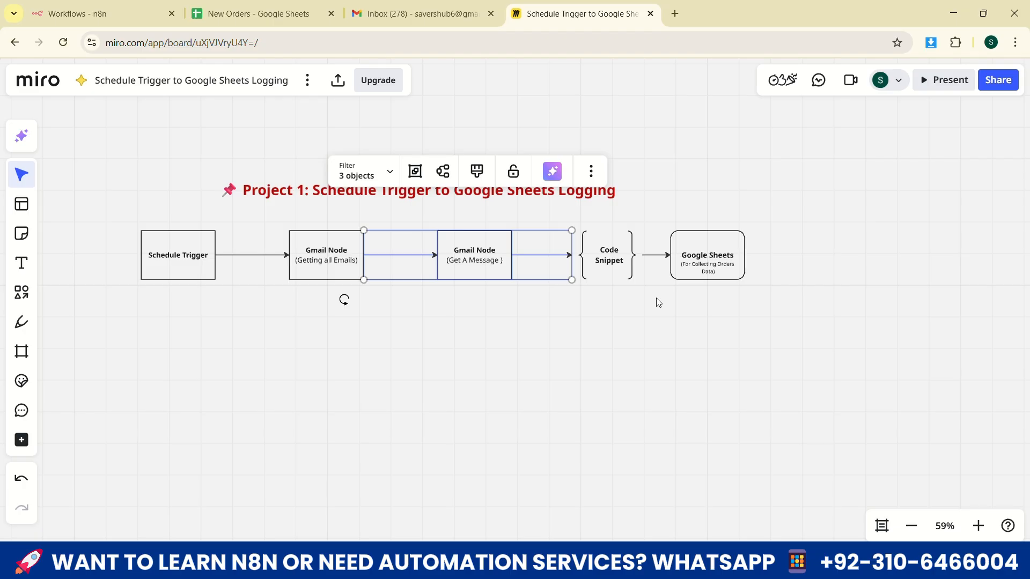
# Switch to the New Orders spreadsheet and review the header cells Name, Email, Product, Amount and Quantity
pyautogui.click(257, 16)
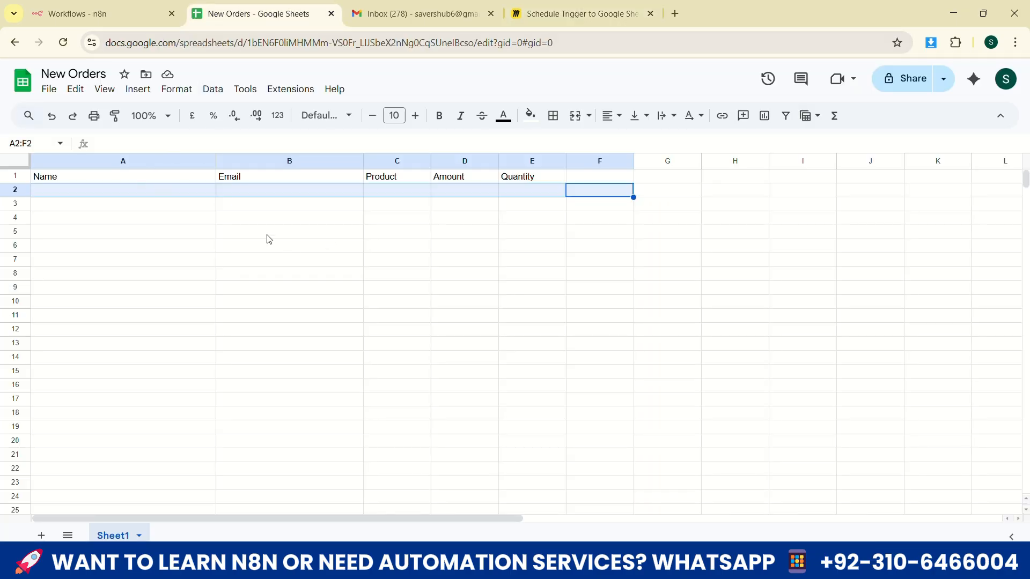
pyautogui.click(53, 182)
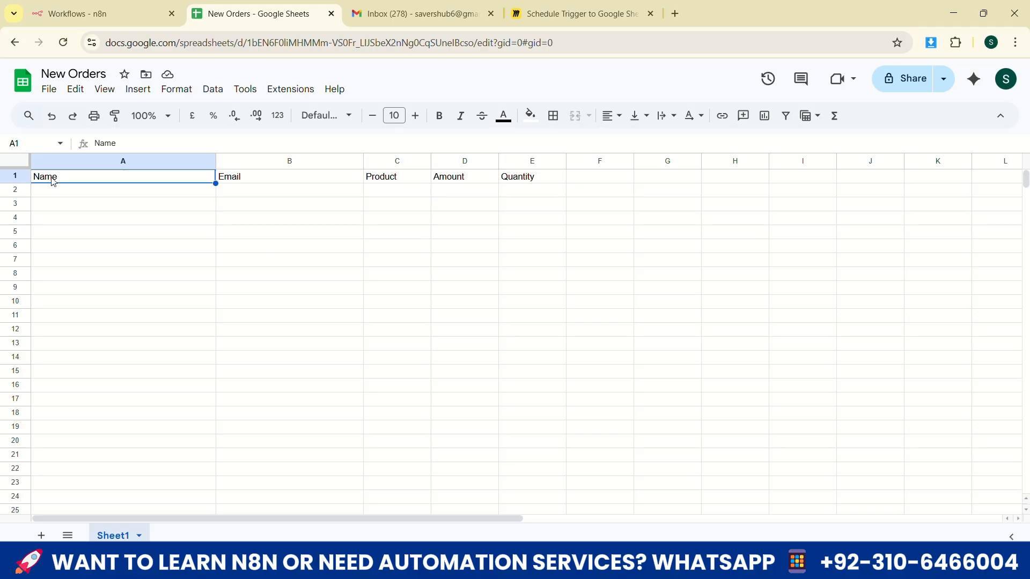
pyautogui.click(237, 181)
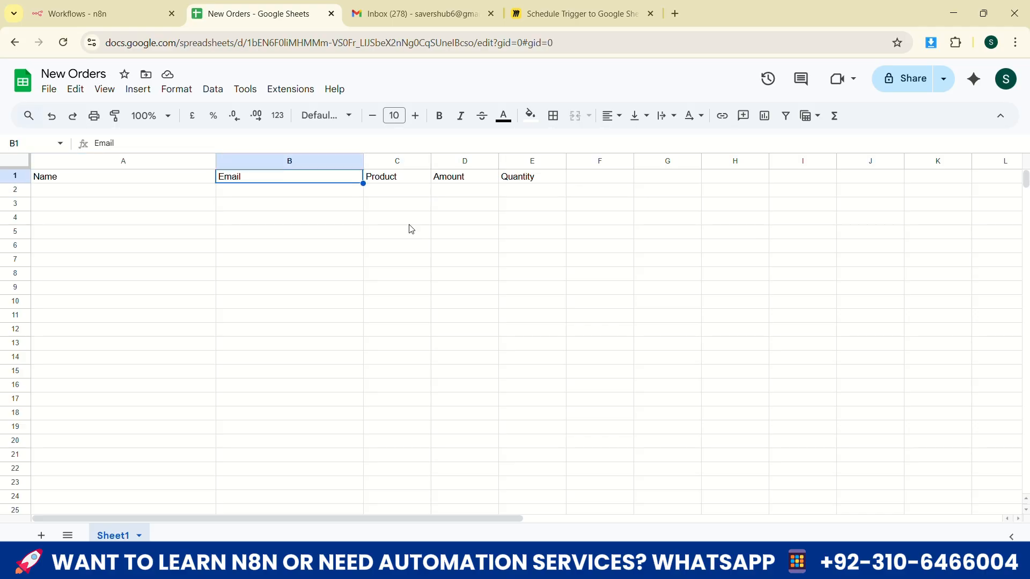
pyautogui.click(384, 178)
pyautogui.click(450, 180)
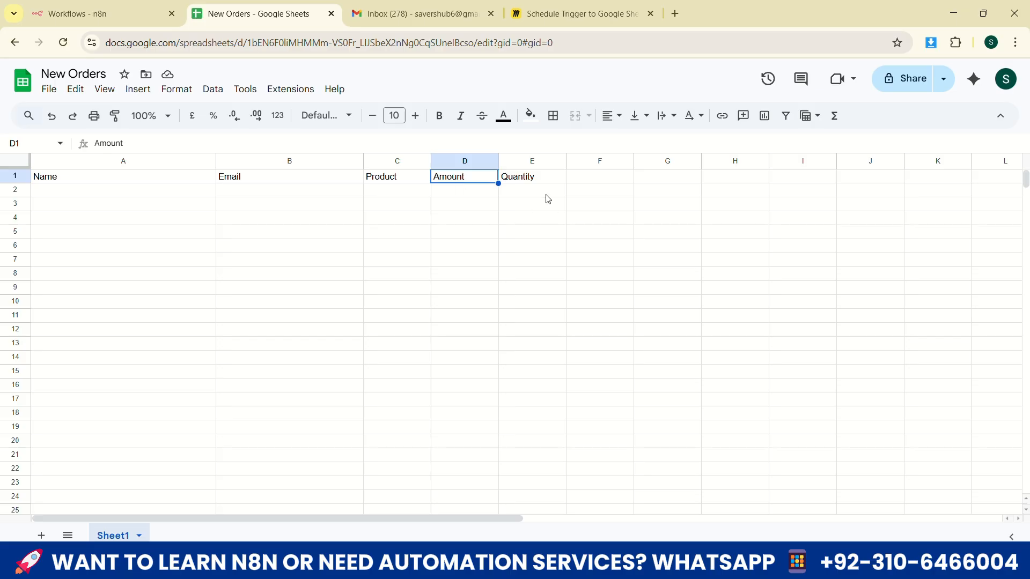
pyautogui.click(539, 182)
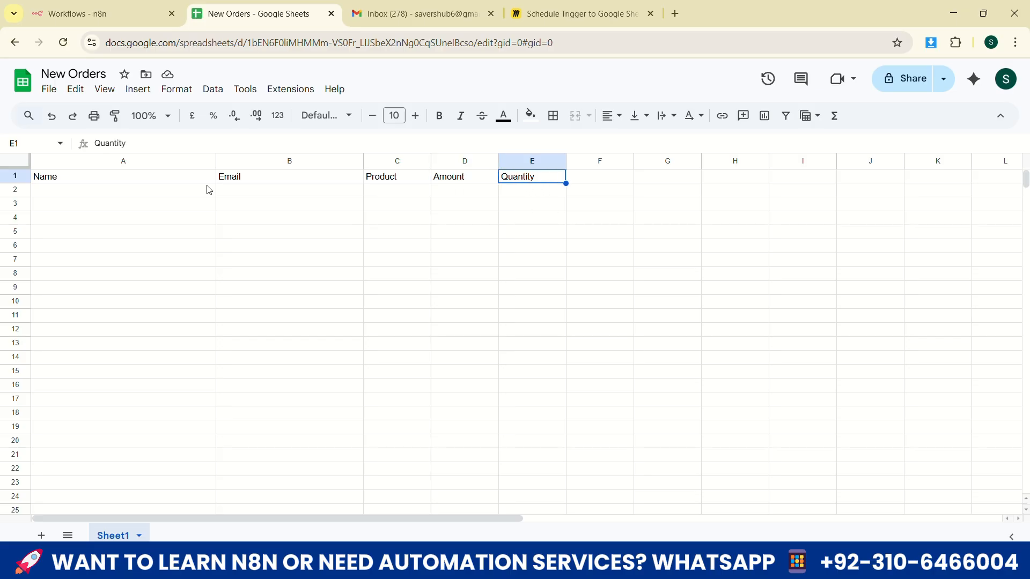
pyautogui.click(56, 179)
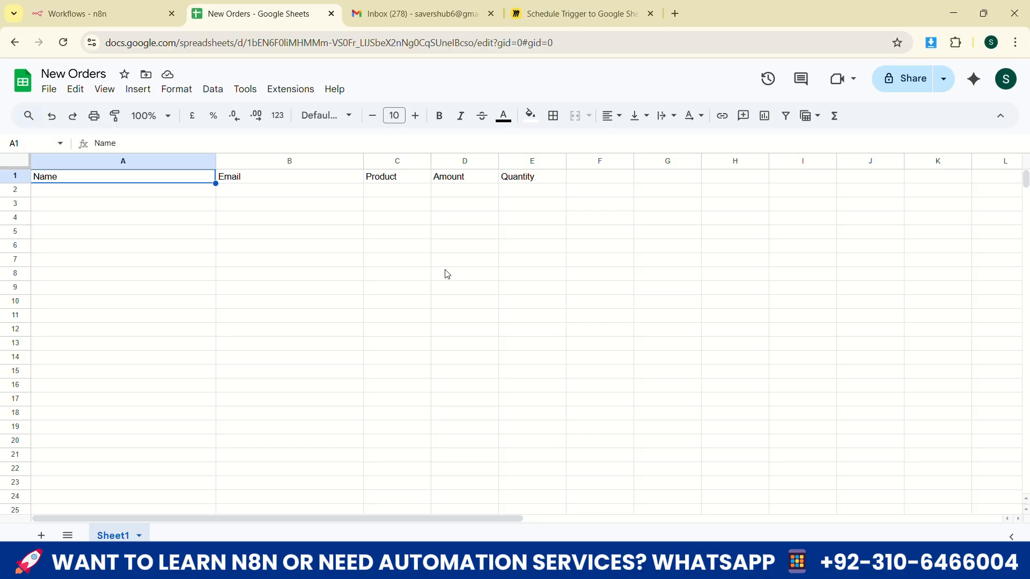
# Return to the Miro board and examine the Code Snippet block of the workflow diagram
pyautogui.click(619, 13)
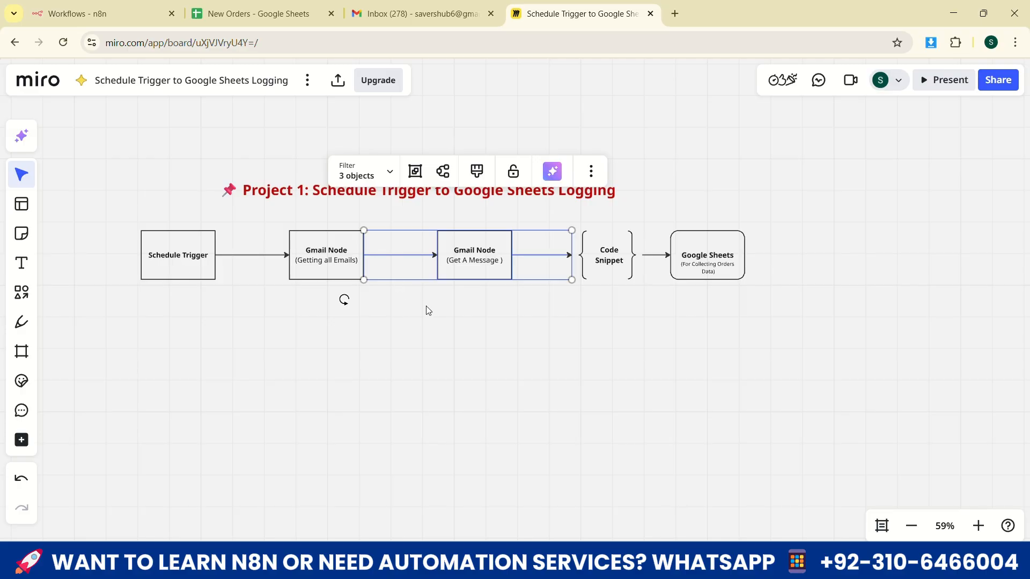
pyautogui.click(674, 328)
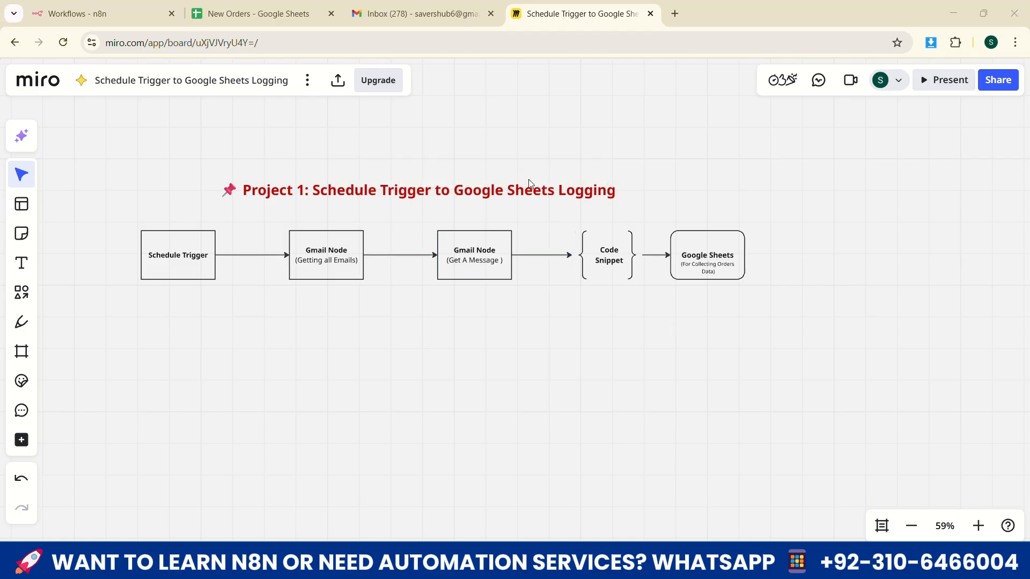
pyautogui.moveTo(564, 217); pyautogui.dragTo(643, 317)
# Switch to n8n, create a workflow in My project, name it "Schedule Trigger to Google Sheets Logging" and save it
pyautogui.click(116, 11)
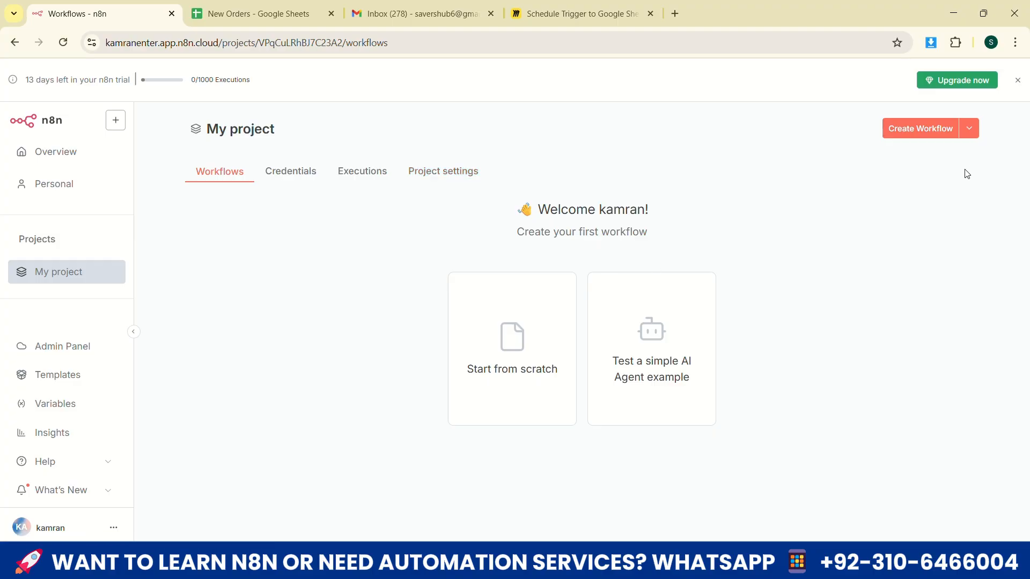
pyautogui.click(914, 135)
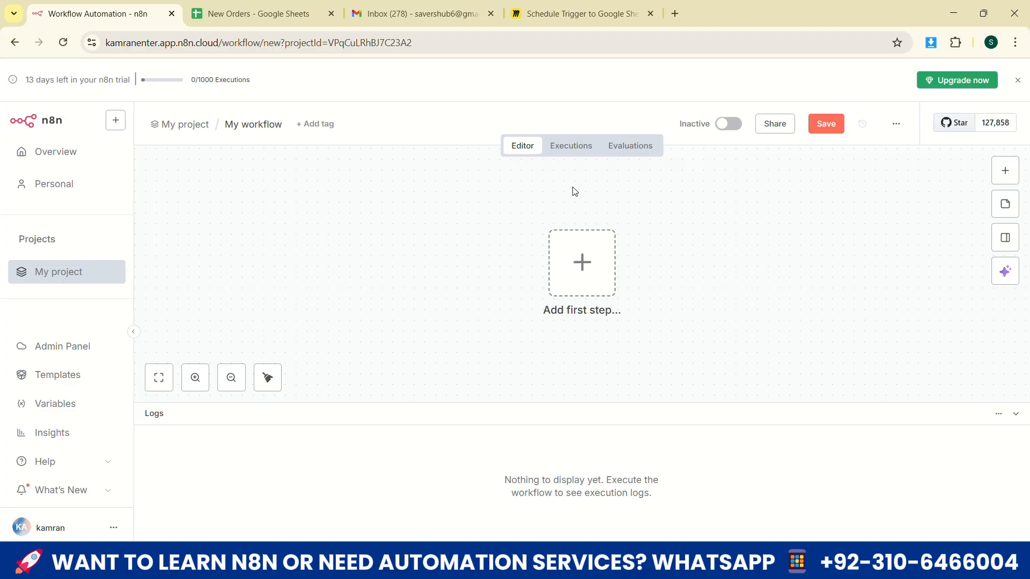
pyautogui.click(255, 127)
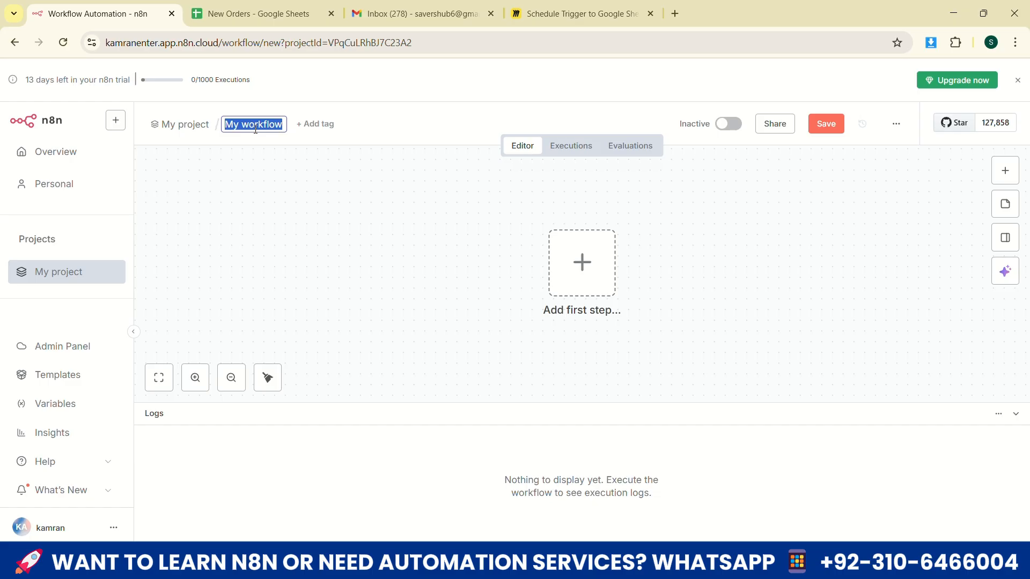
pyautogui.write('Schedule Trigger to Google Sheets')
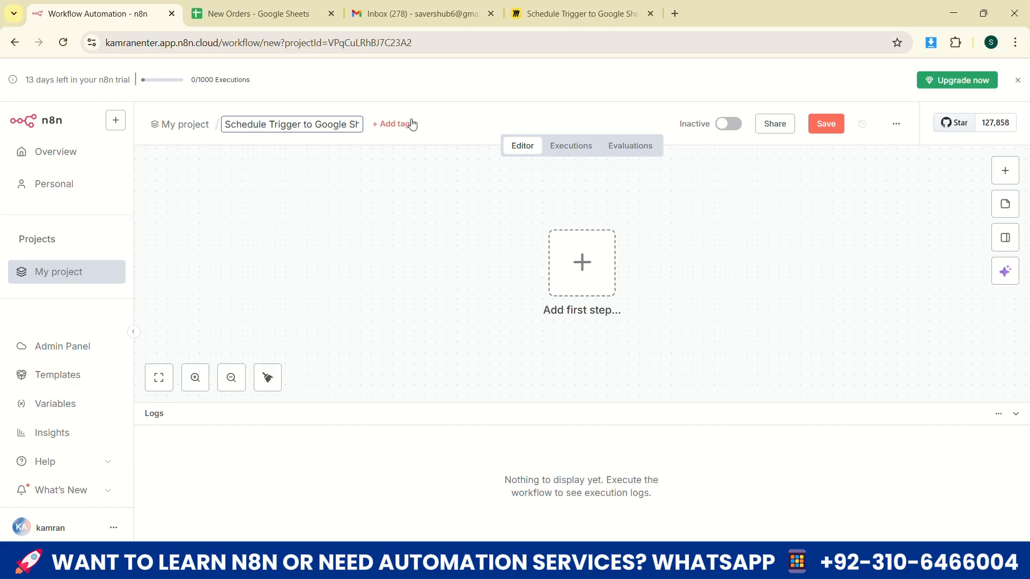
pyautogui.click(413, 122)
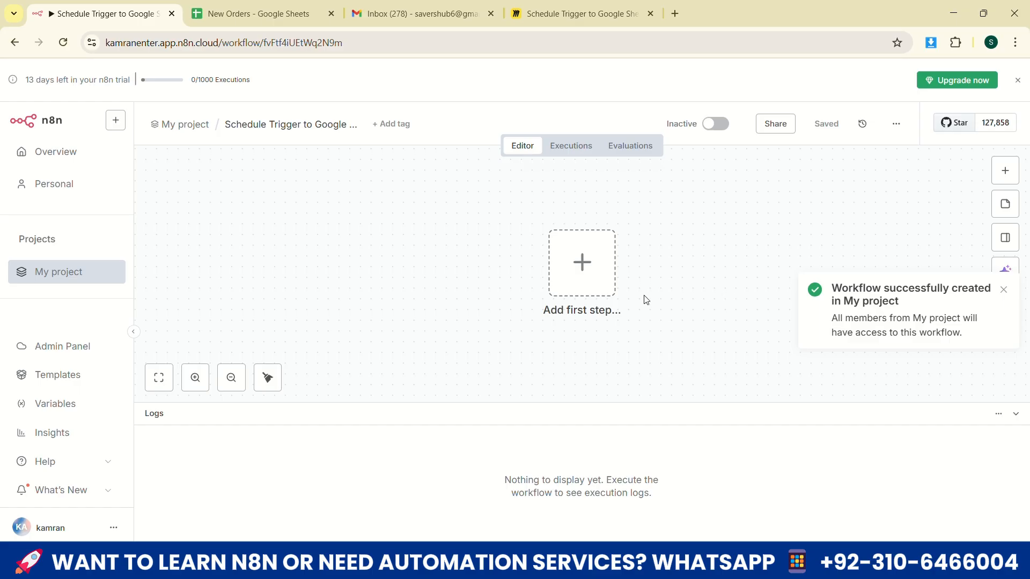
# Add an On a schedule trigger with the interval in days, keeping 1 day between triggers and the hour at Midnight
pyautogui.click(580, 275)
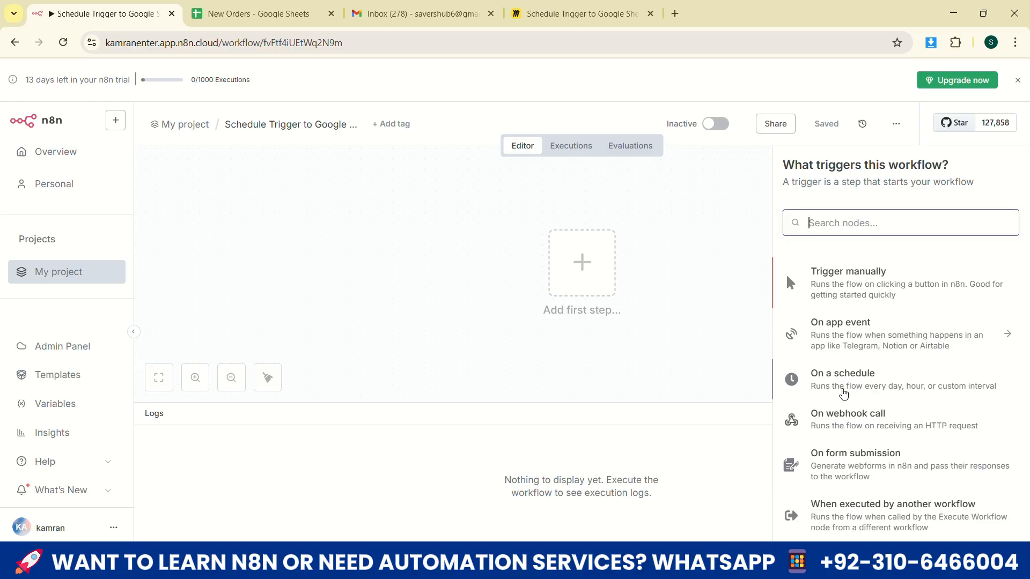
pyautogui.click(844, 389)
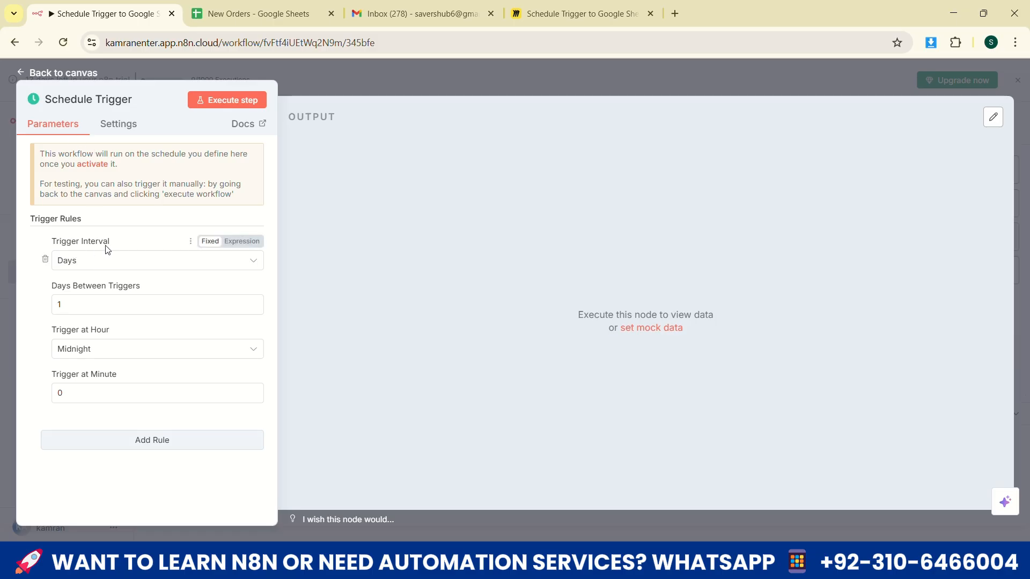
pyautogui.click(89, 271)
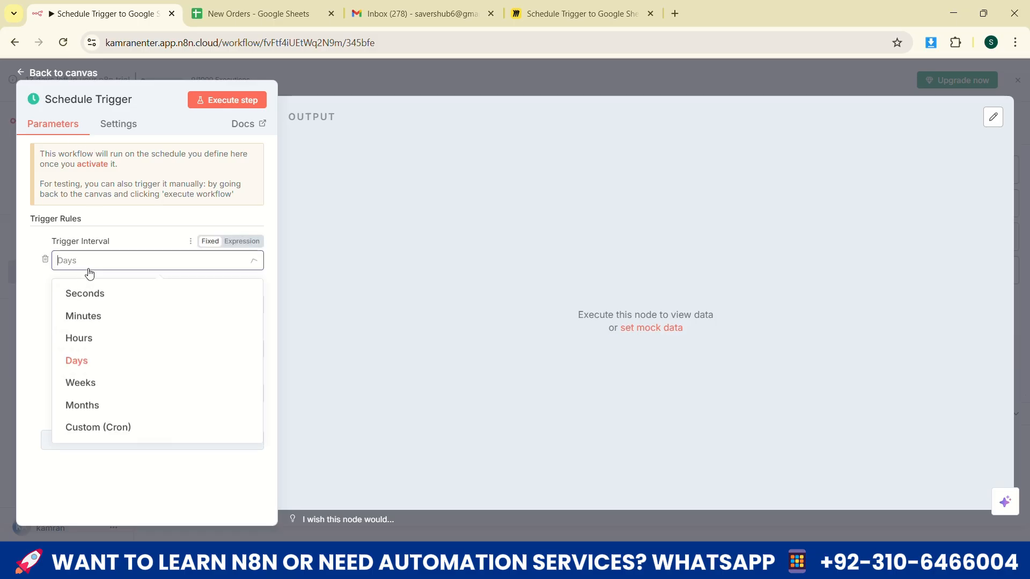
pyautogui.click(94, 362)
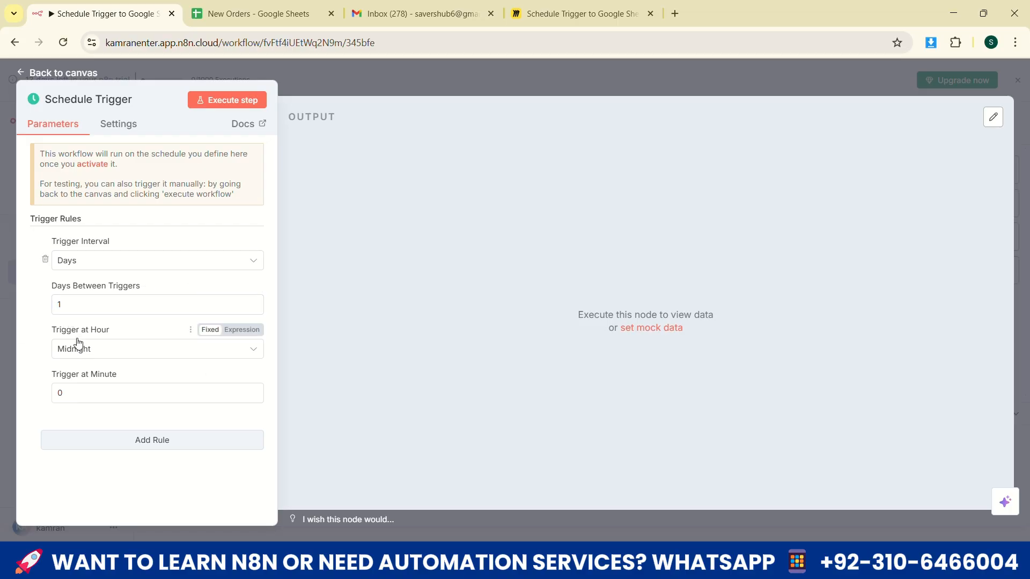
pyautogui.click(90, 354)
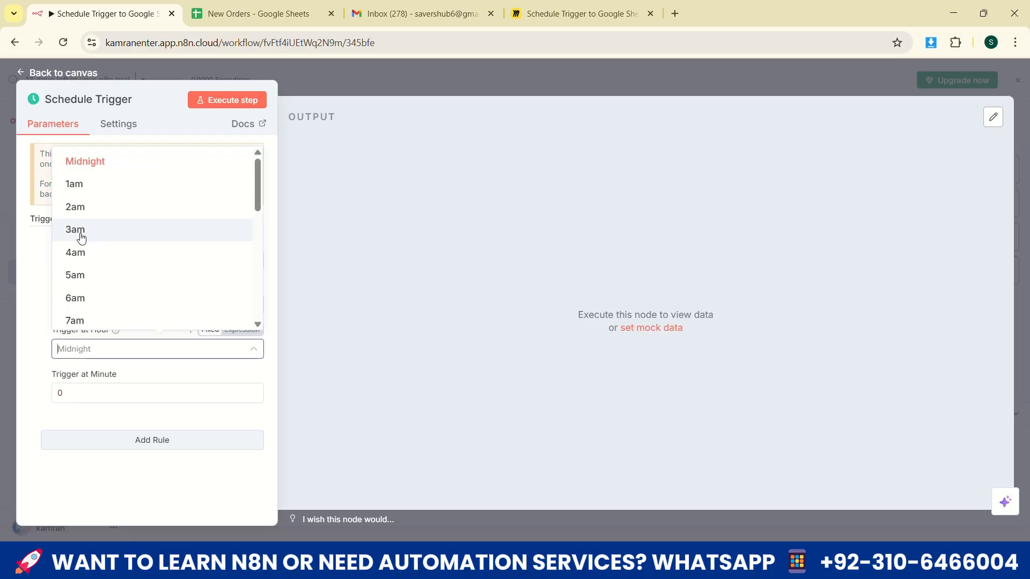
pyautogui.scroll(-7, 83, 238)
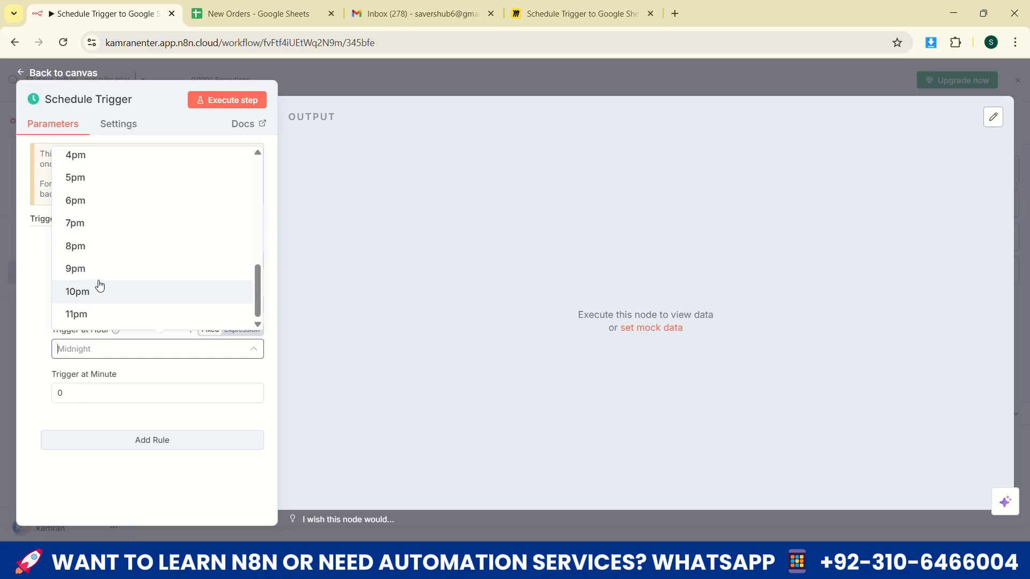
pyautogui.click(54, 351)
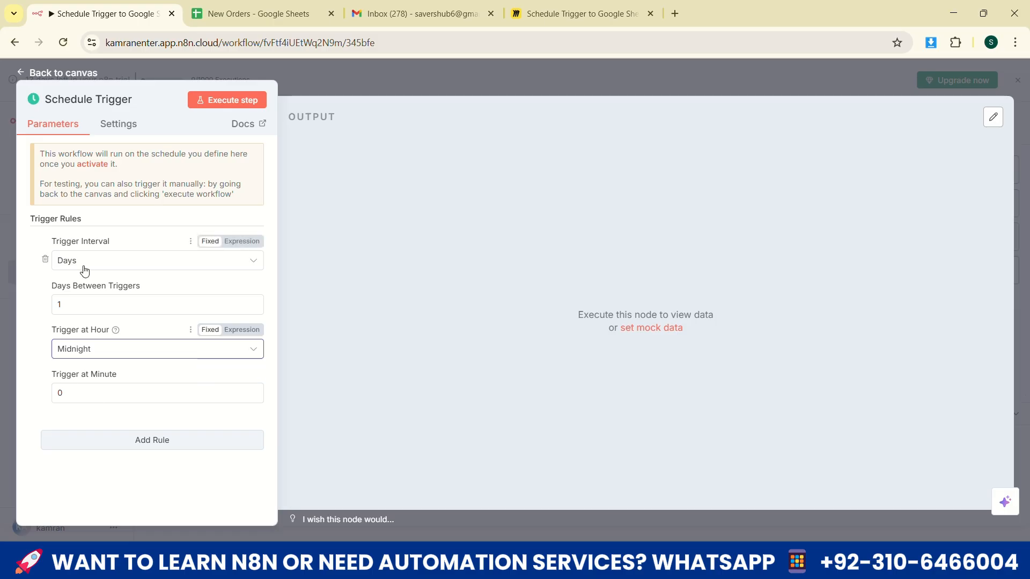
# Execute the Schedule Trigger as a test, return to the canvas and move its node further left to make room
pyautogui.click(216, 102)
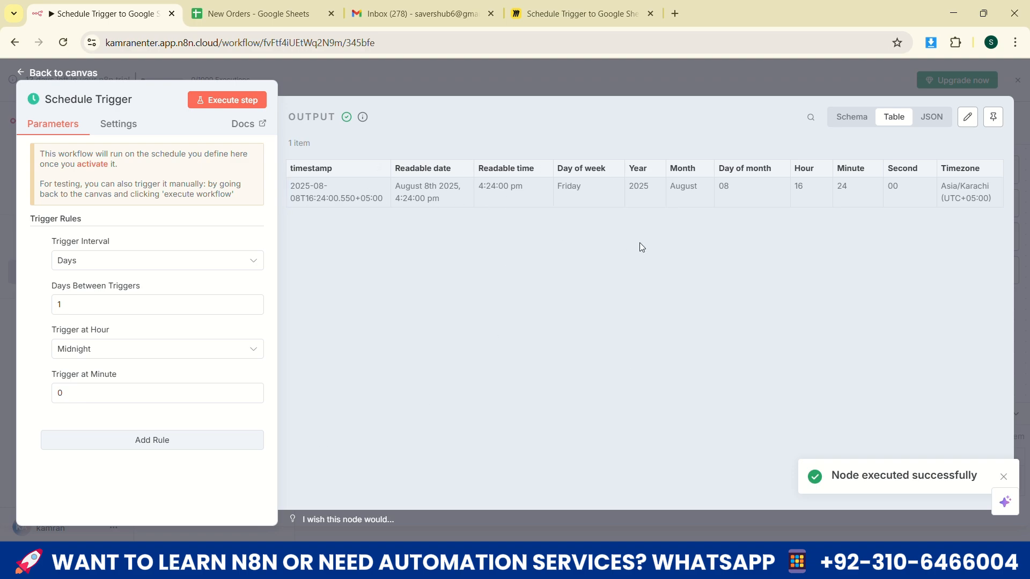
pyautogui.click(55, 74)
pyautogui.moveTo(590, 289); pyautogui.dragTo(418, 279)
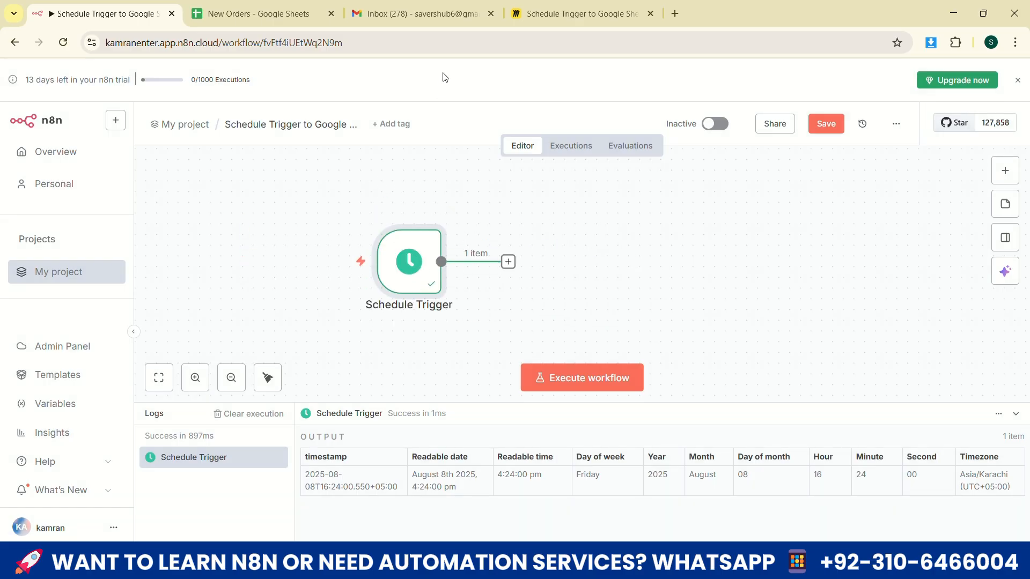
pyautogui.moveTo(451, 248)
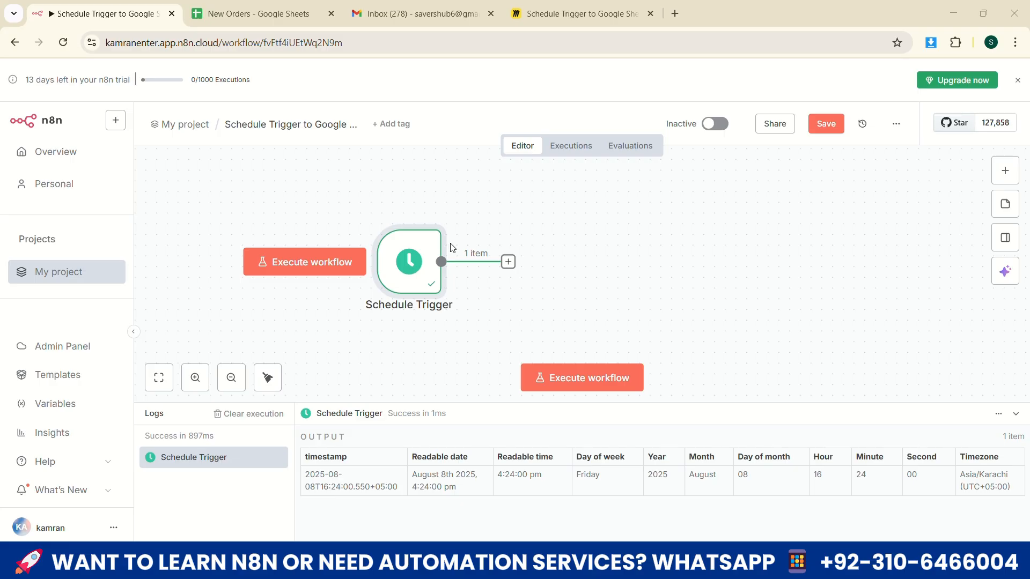
pyautogui.moveTo(423, 278)
pyautogui.mouseDown()
pyautogui.moveTo(402, 255)
pyautogui.moveTo(409, 285)
pyautogui.mouseUp()
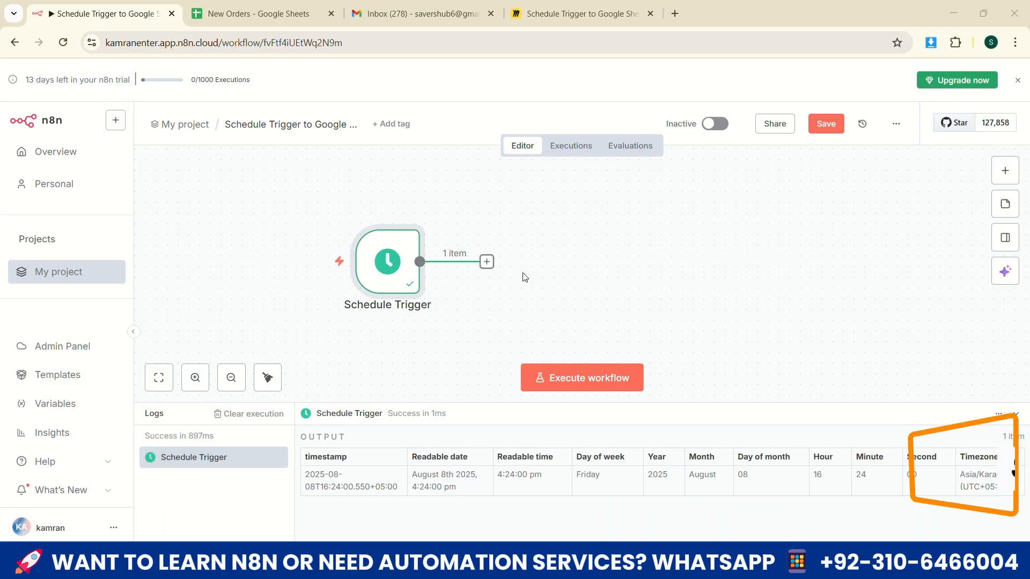
# Add a Gmail node with the Get many messages action after the Schedule Trigger
pyautogui.click(487, 262)
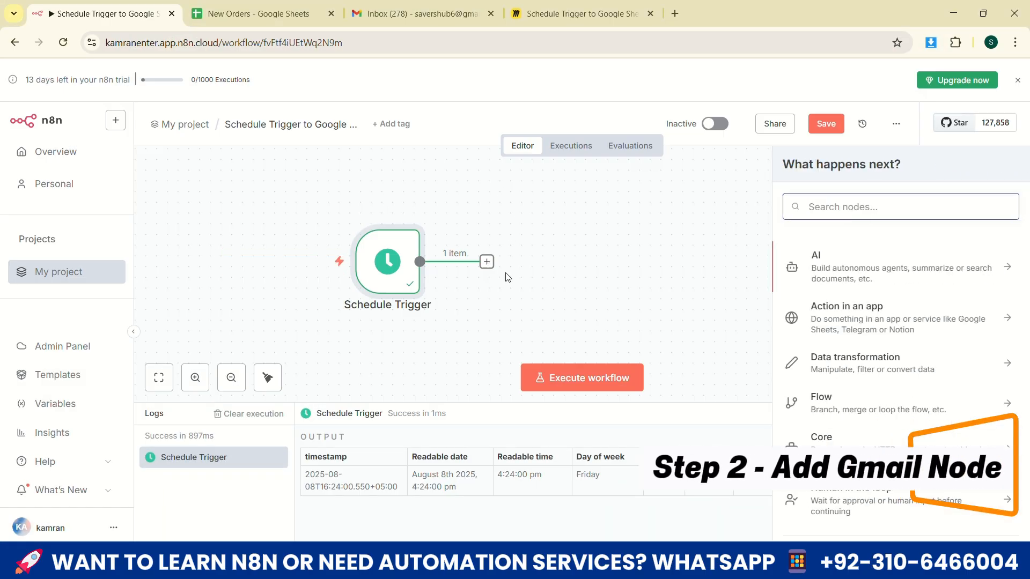
pyautogui.click(865, 207)
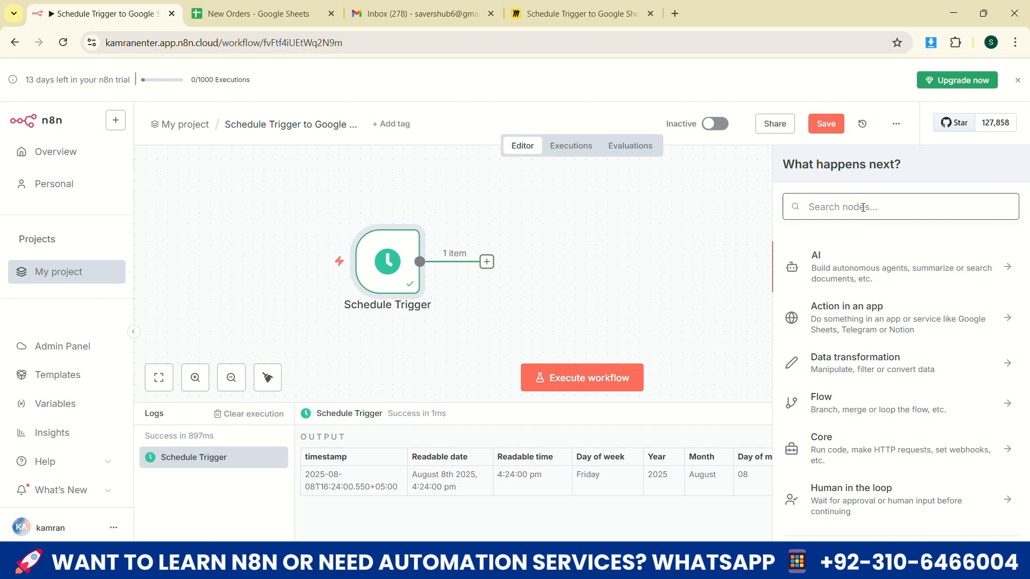
pyautogui.write('gmail')
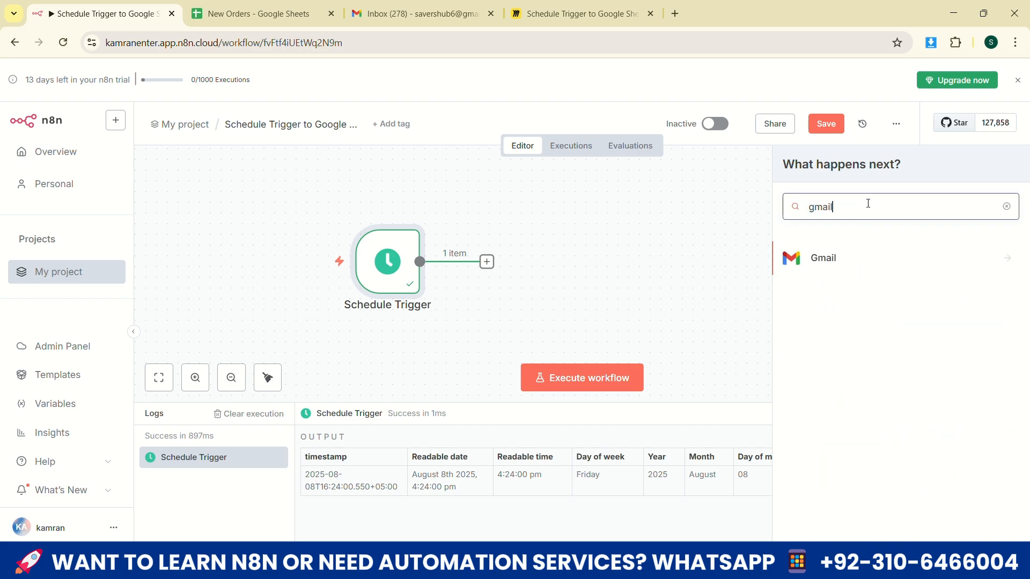
pyautogui.click(1005, 260)
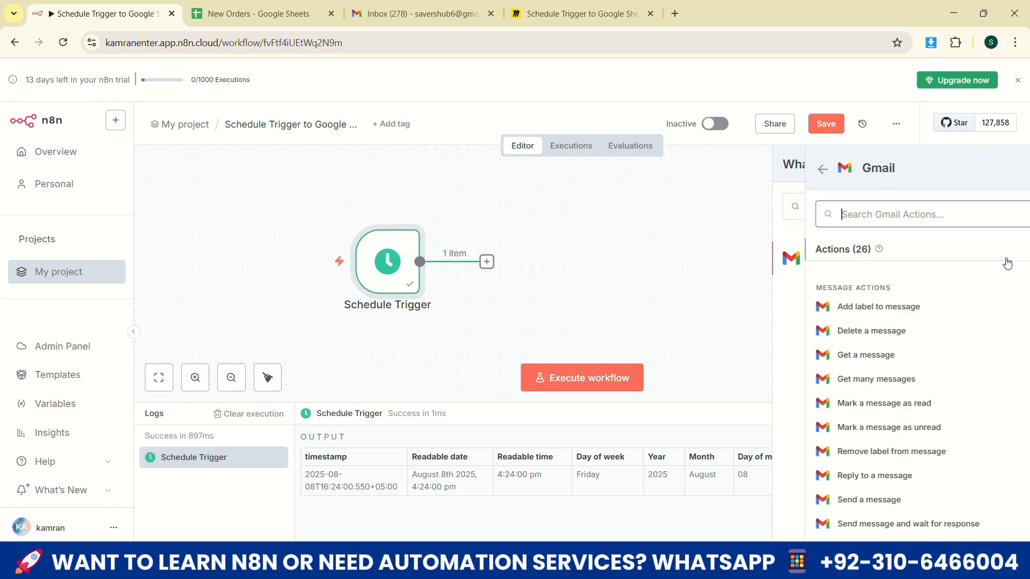
pyautogui.scroll(-1, 906, 335)
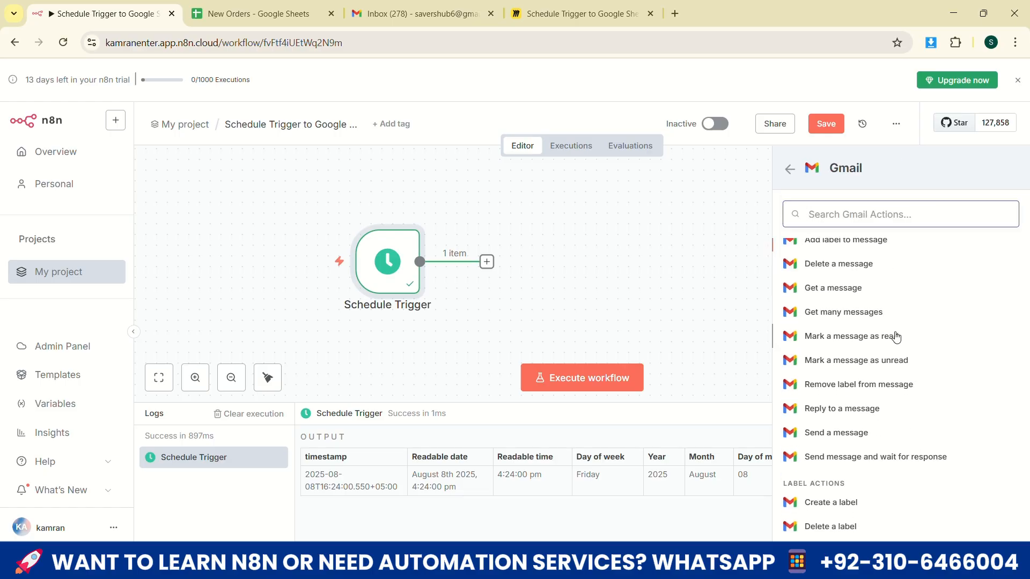
pyautogui.scroll(2, 836, 338)
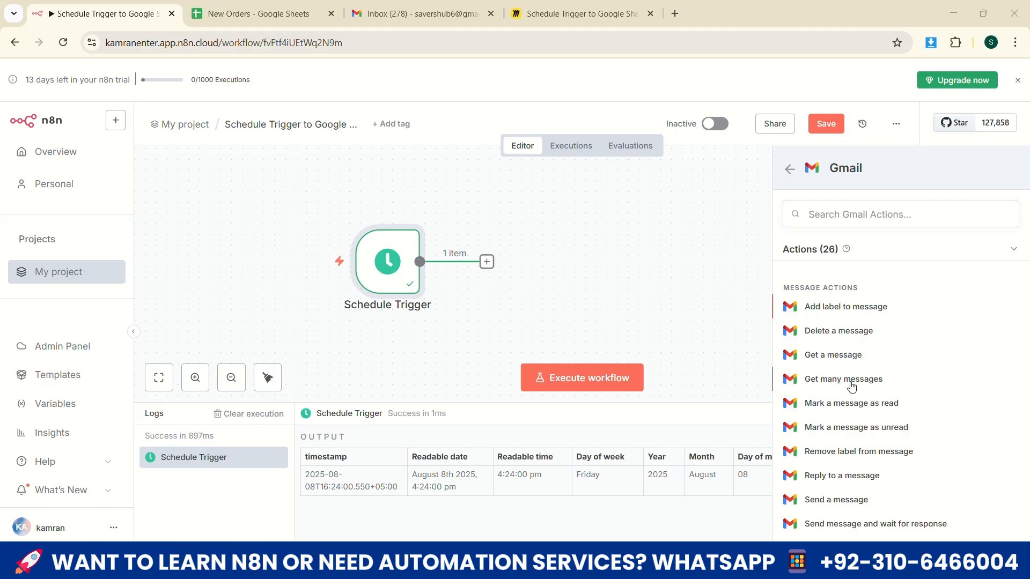
pyautogui.click(814, 380)
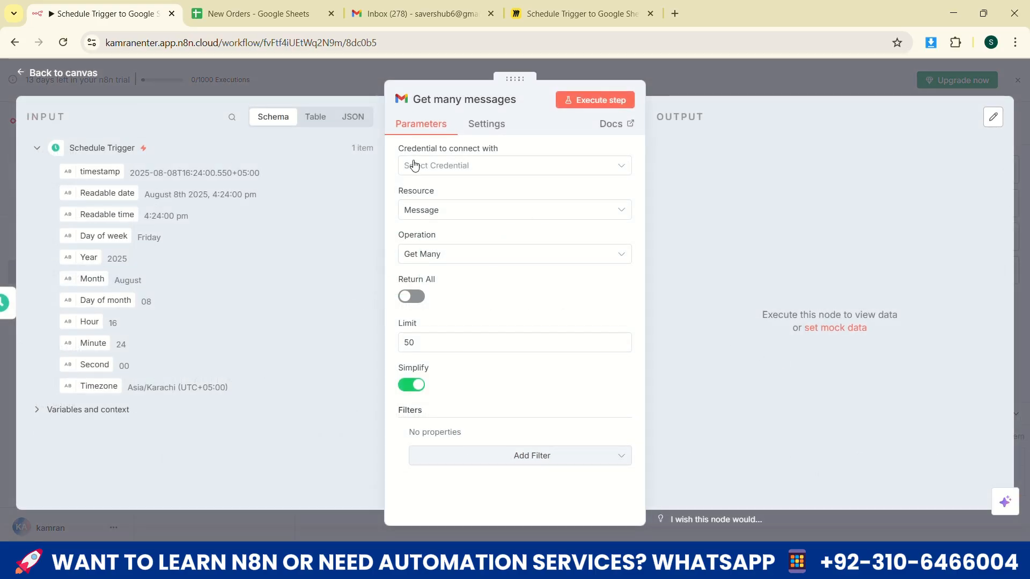
# Create a new Gmail OAuth2 credential for the node by signing in with the Google account and granting n8n.cloud access
pyautogui.click(469, 172)
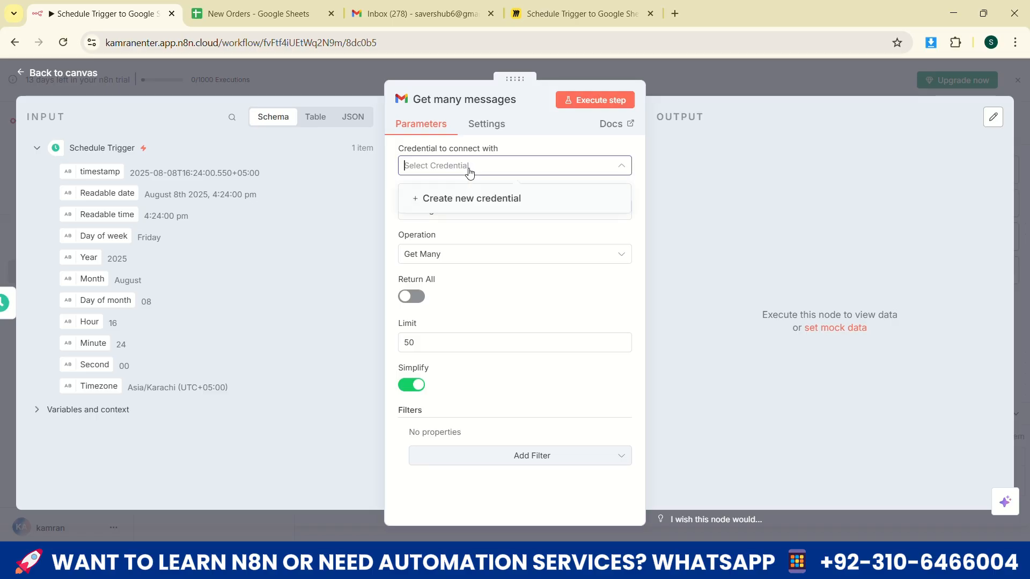
pyautogui.click(436, 200)
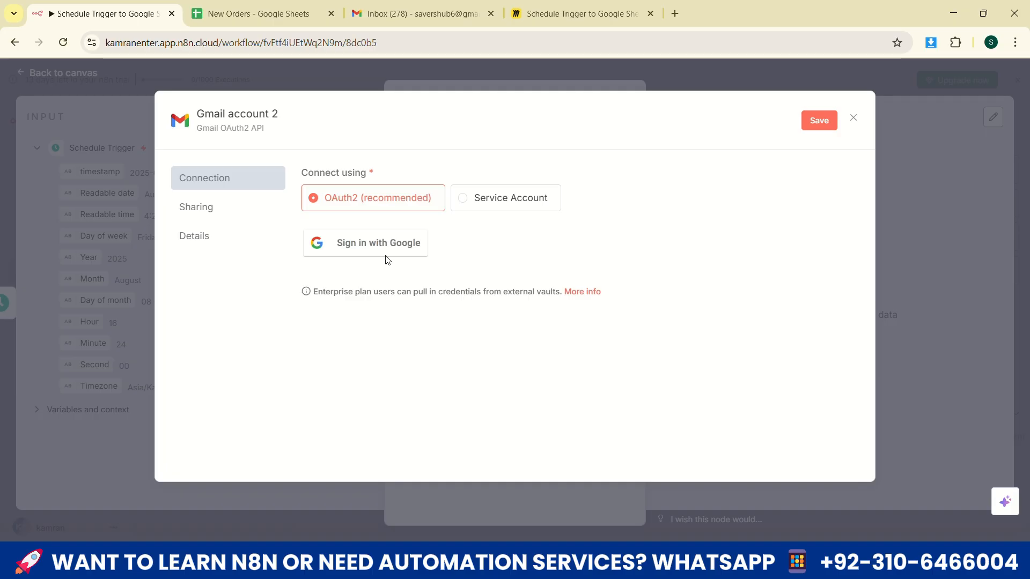
pyautogui.click(393, 244)
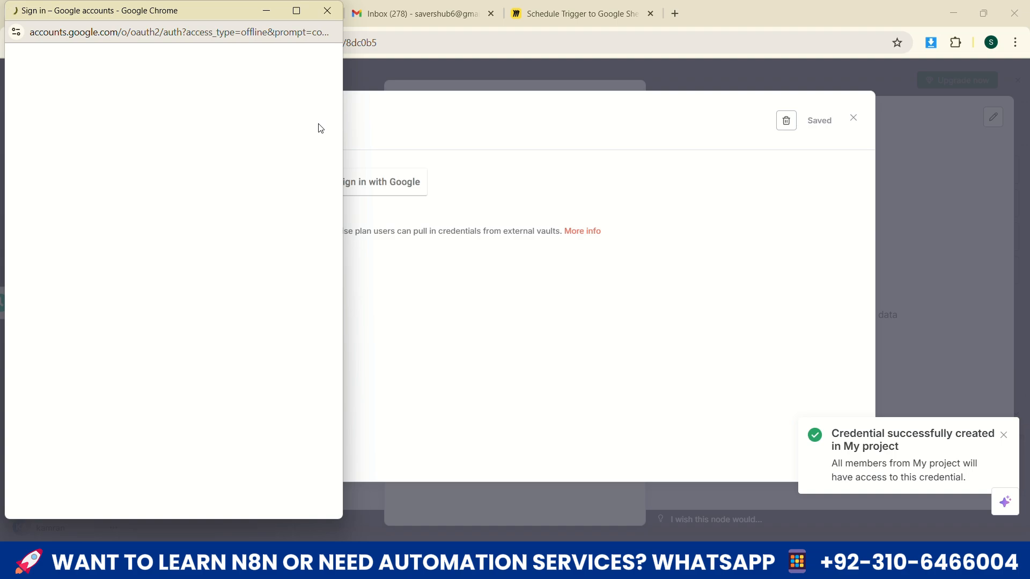
pyautogui.click(159, 251)
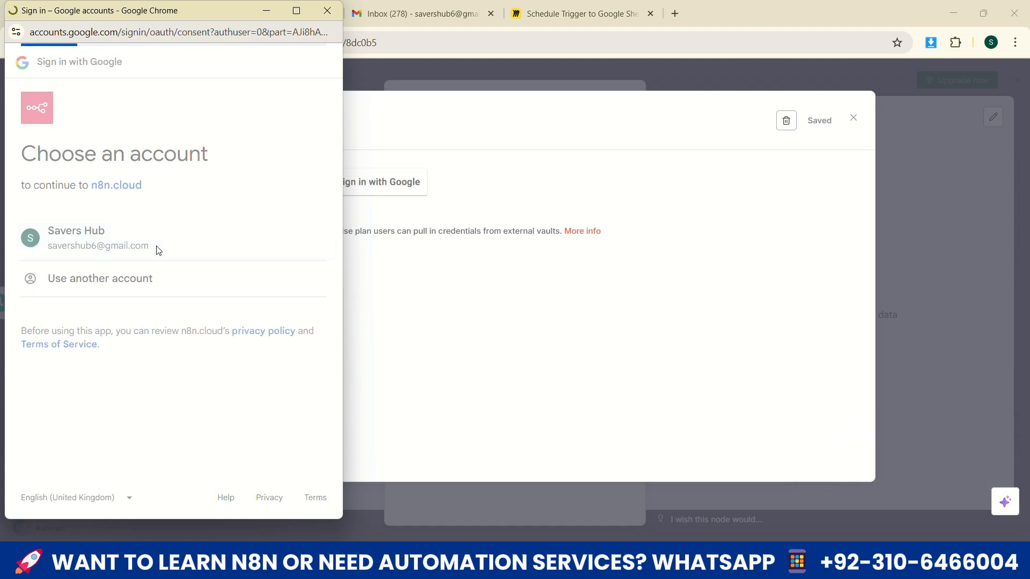
pyautogui.scroll(-5, 156, 433)
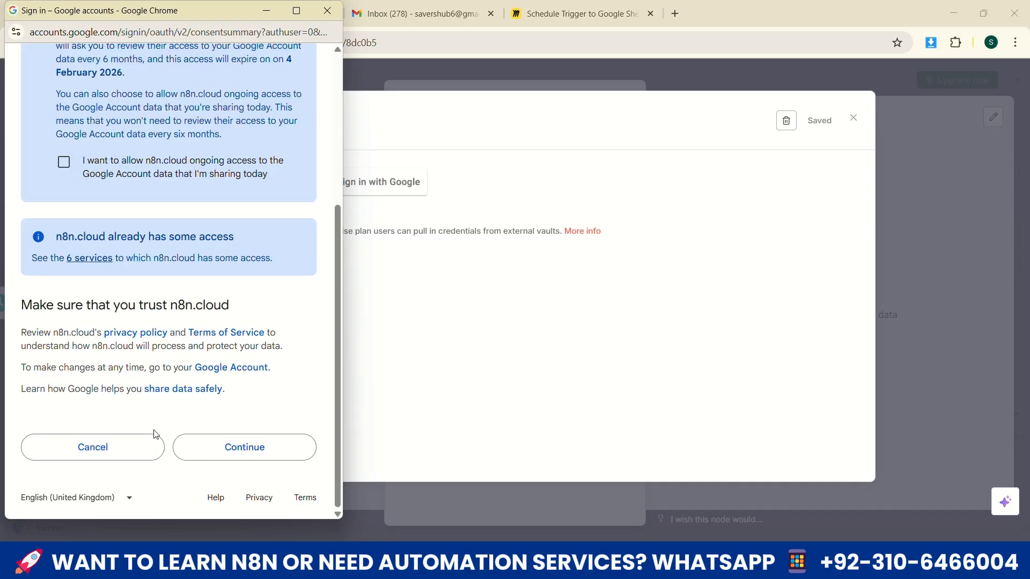
pyautogui.click(264, 448)
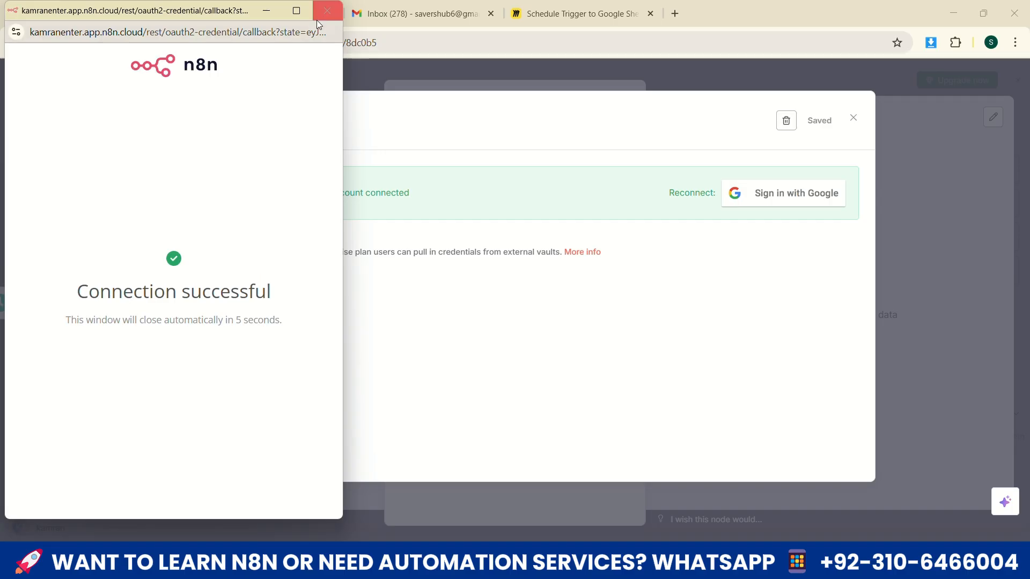
pyautogui.click(324, 13)
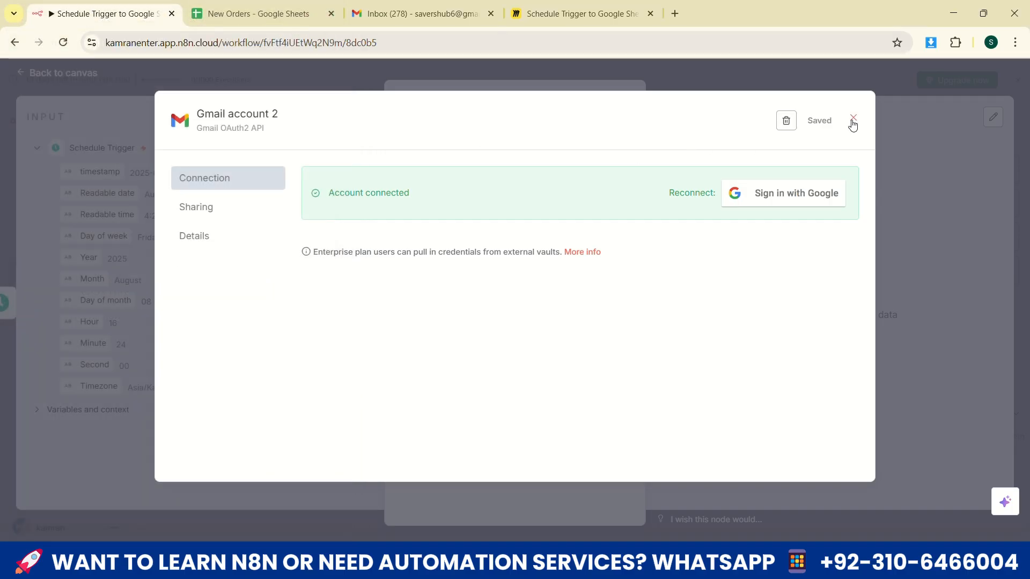
pyautogui.click(853, 118)
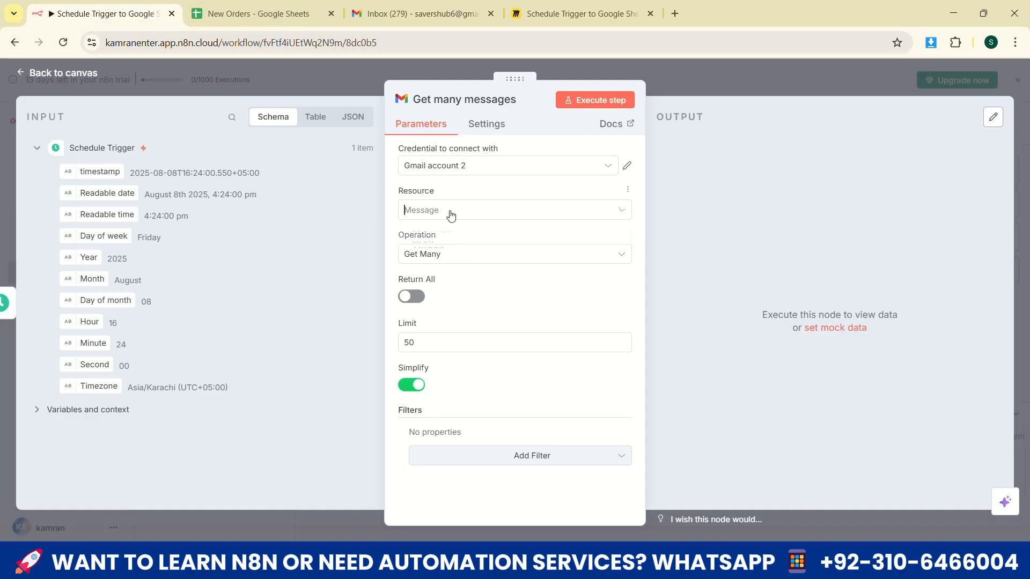
# Keep Message as the Gmail node's resource and set its limit to 10
pyautogui.click(448, 213)
pyautogui.click(457, 212)
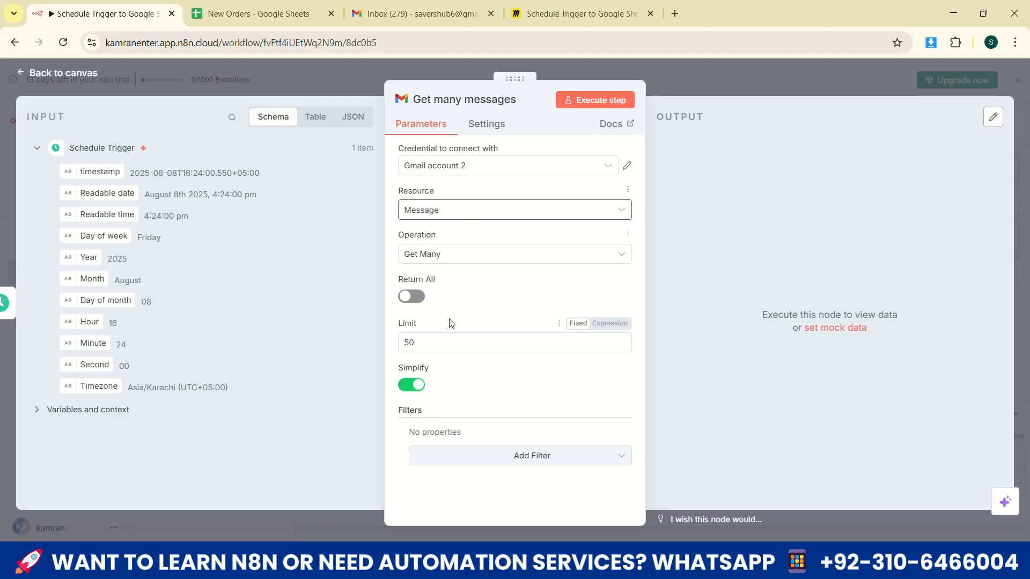
pyautogui.doubleClick(422, 343)
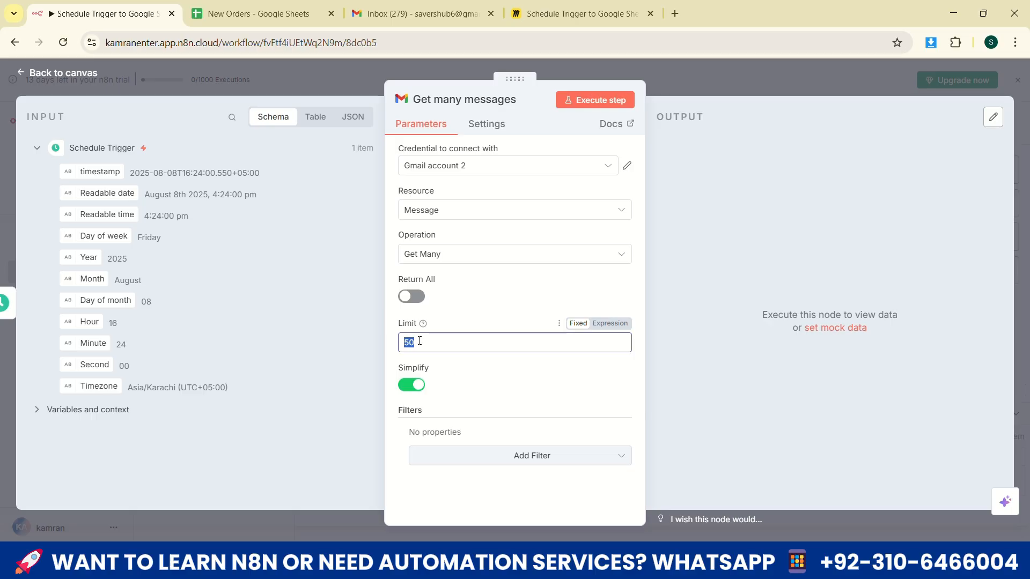
pyautogui.write('10')
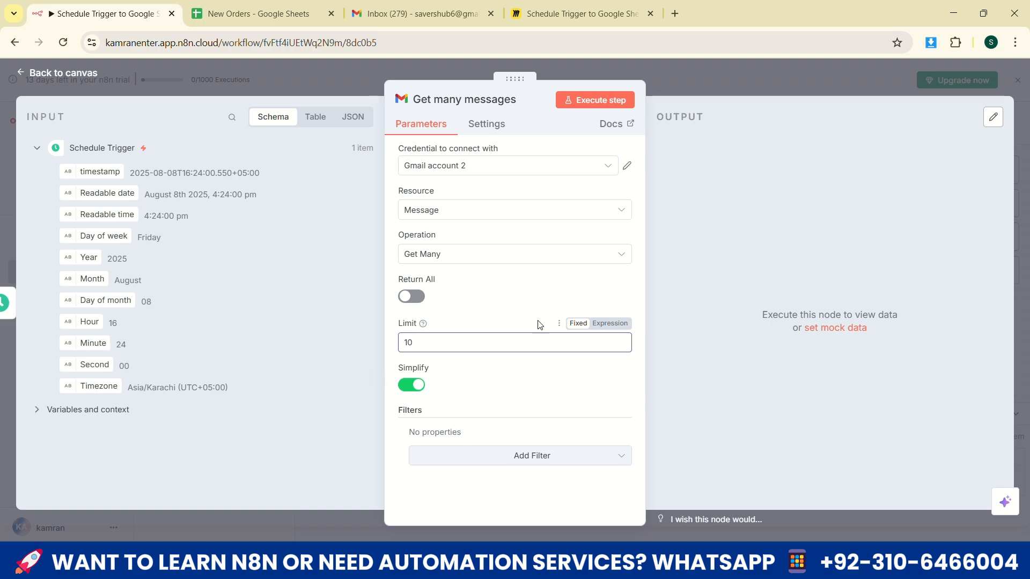
# Add a Label Names or IDs filter to the Get many messages node and set it to UNREAD
pyautogui.click(537, 459)
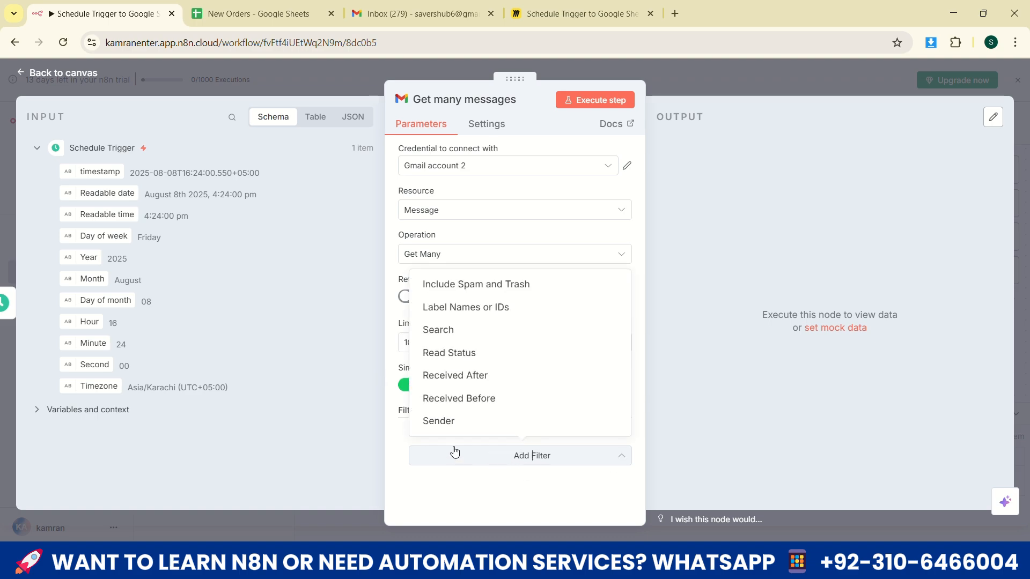
pyautogui.click(488, 318)
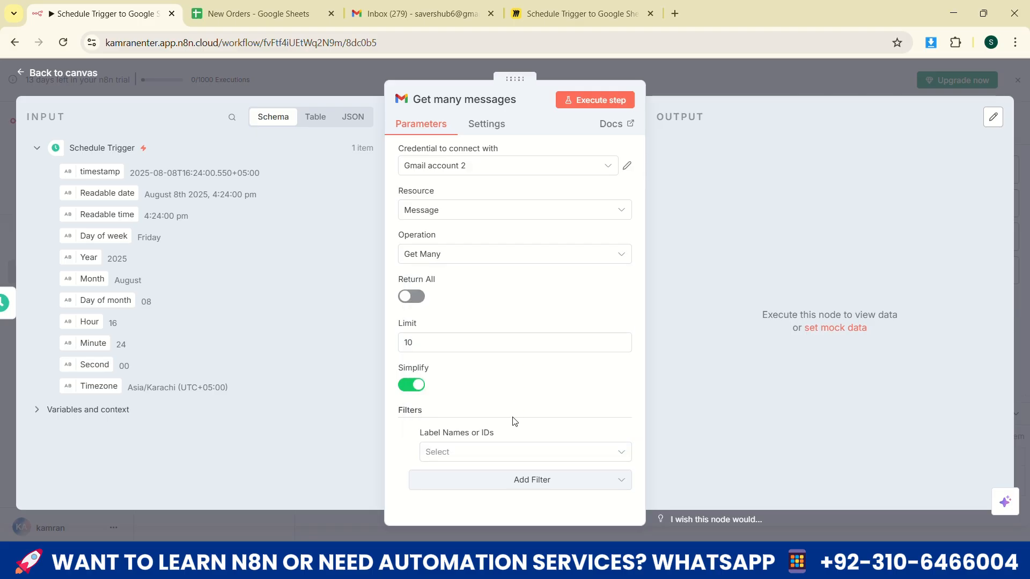
pyautogui.click(448, 451)
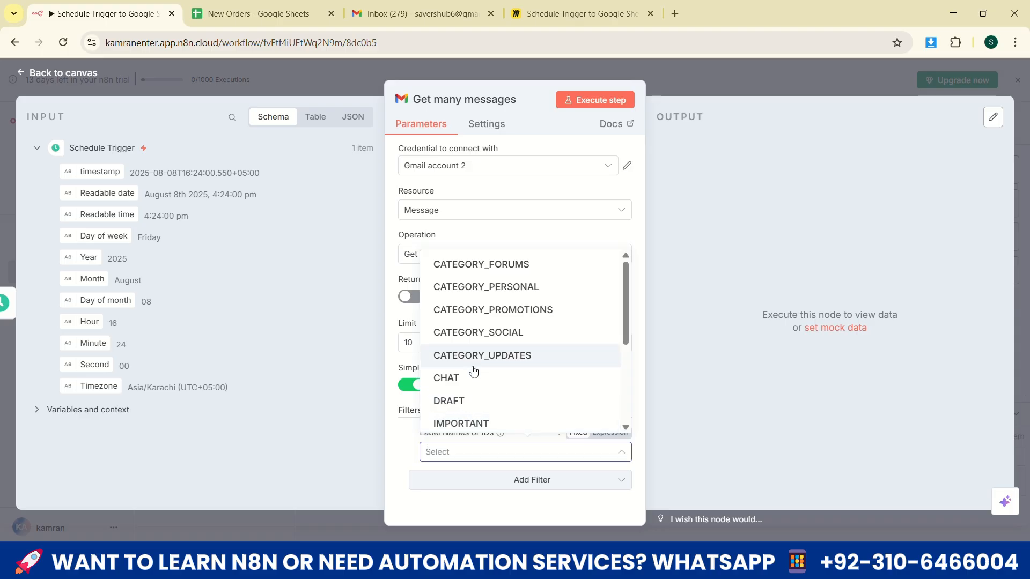
pyautogui.scroll(-3, 475, 370)
pyautogui.scroll(-1, 477, 370)
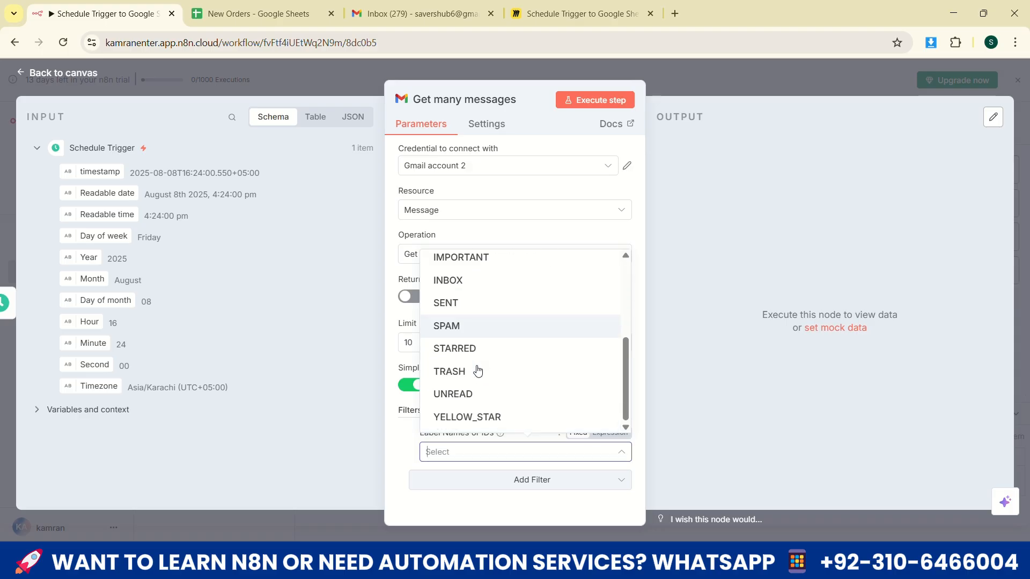
pyautogui.click(453, 397)
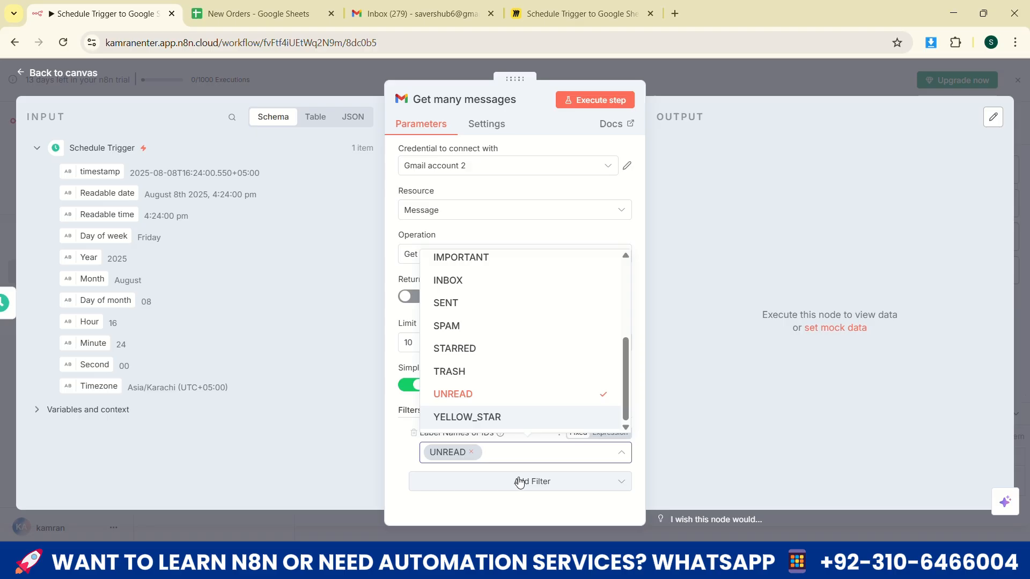
pyautogui.click(495, 507)
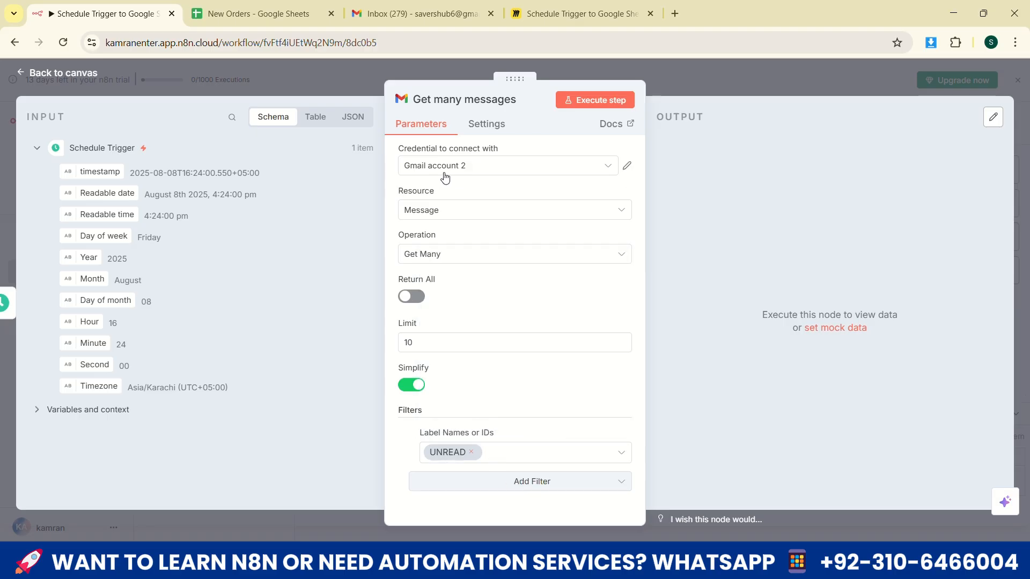
# Test the Get many messages node and the whole workflow, and examine the messages in the node's output
pyautogui.click(585, 111)
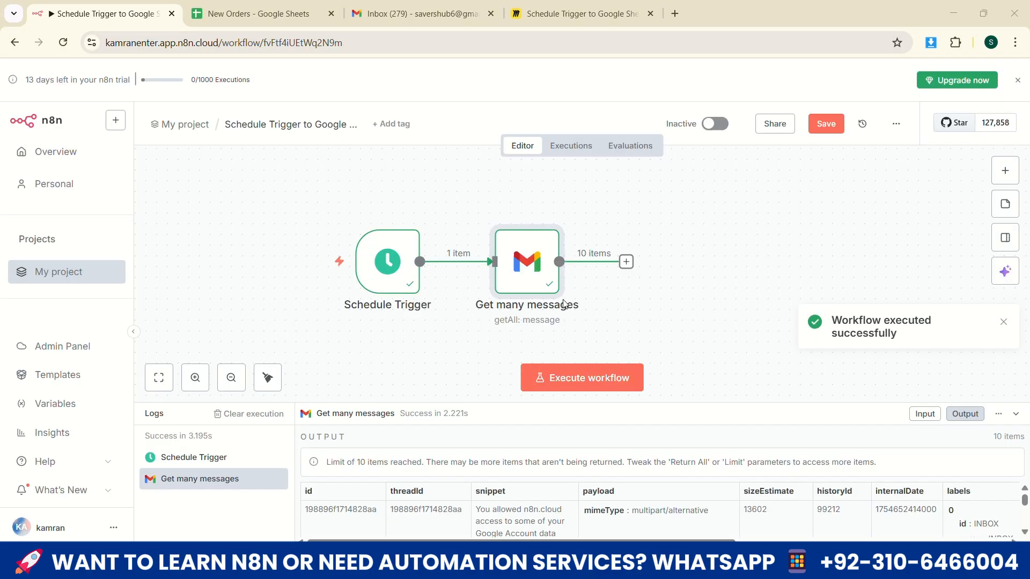
pyautogui.click(605, 376)
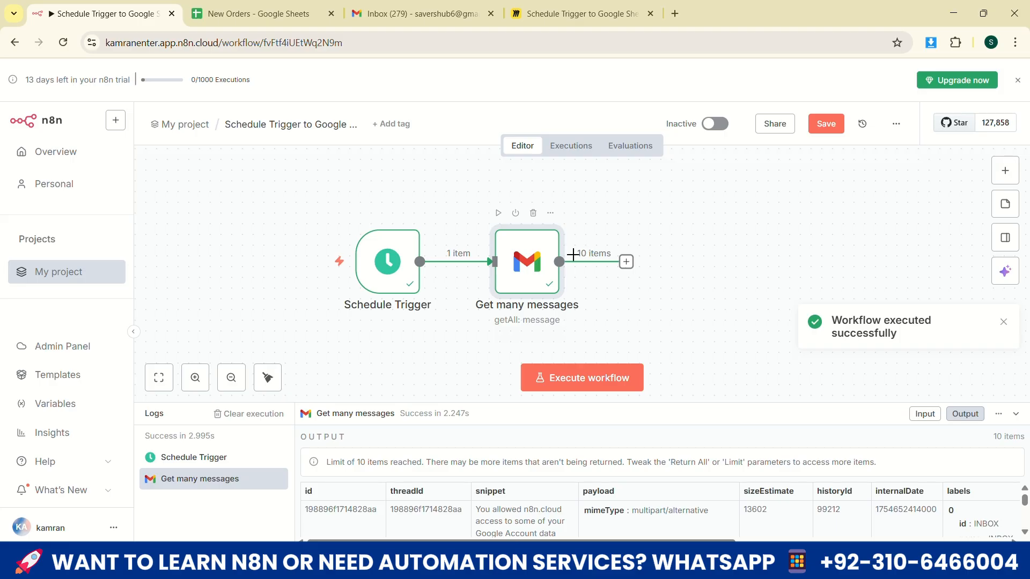
pyautogui.doubleClick(508, 260)
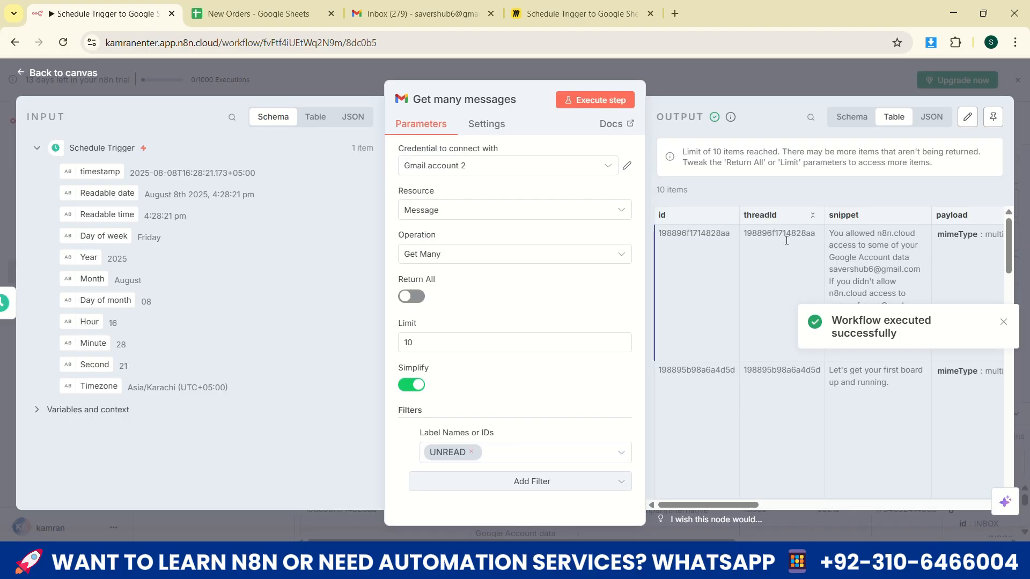
pyautogui.scroll(-10, 777, 267)
pyautogui.scroll(10, 789, 291)
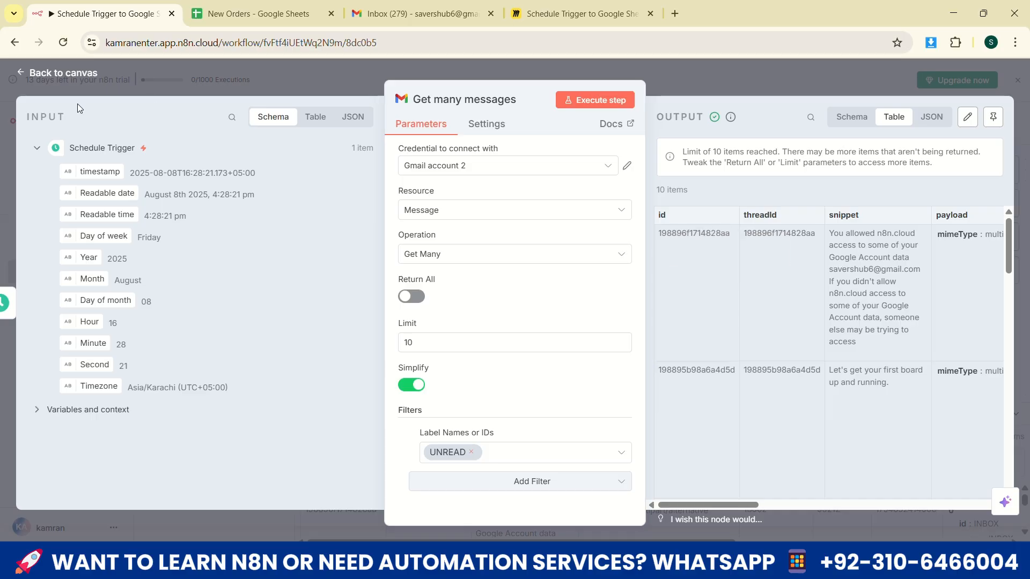
pyautogui.click(78, 75)
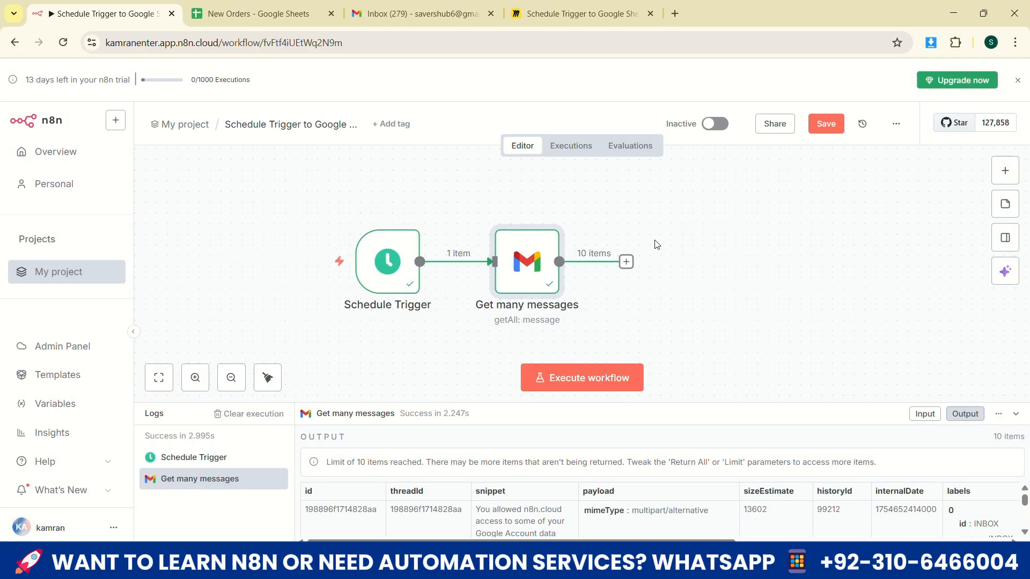
# Recheck the Get many messages node's settings and save the workflow
pyautogui.doubleClick(520, 254)
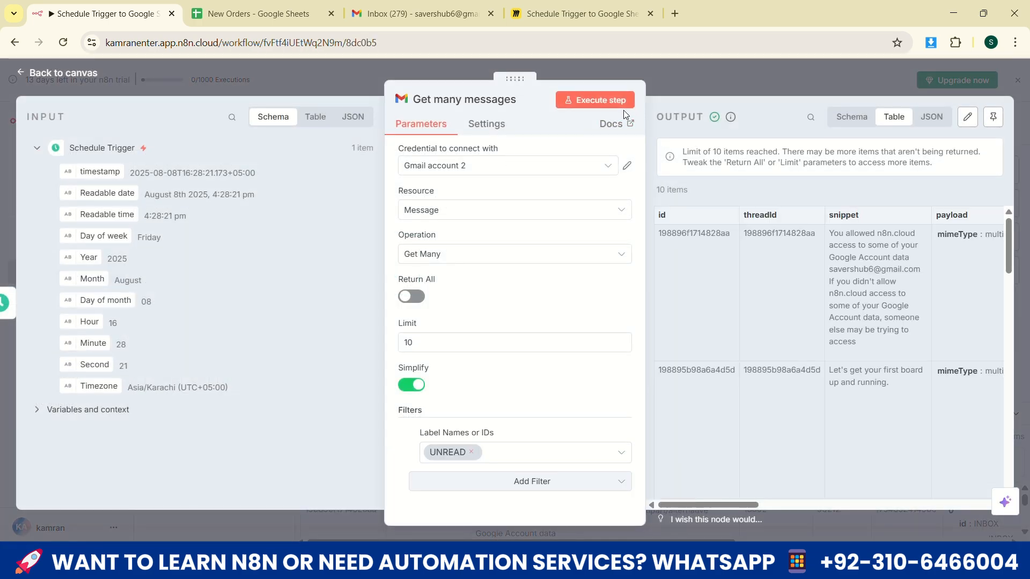
pyautogui.click(68, 73)
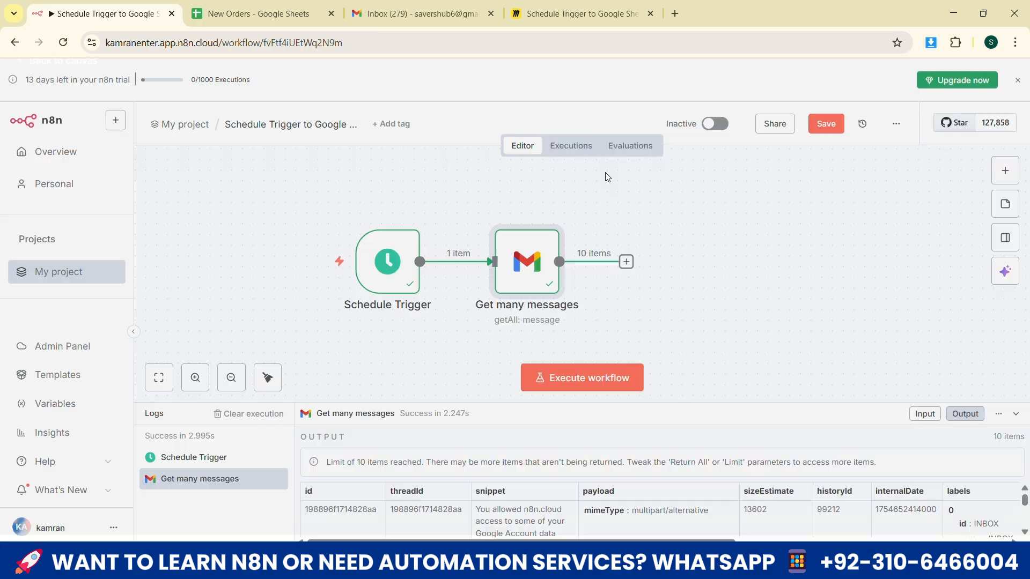
pyautogui.click(821, 124)
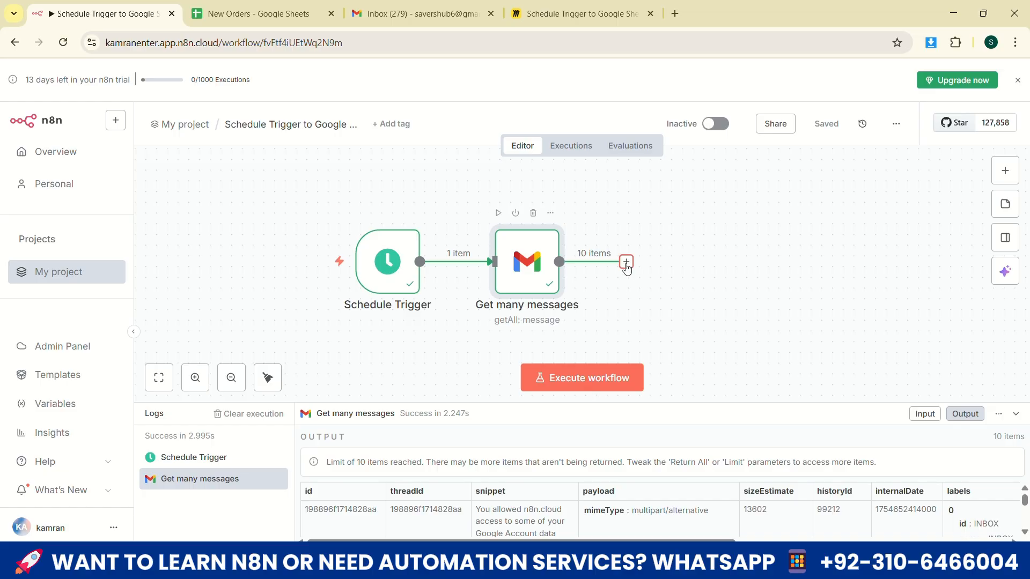
pyautogui.doubleClick(522, 291)
pyautogui.click(464, 99)
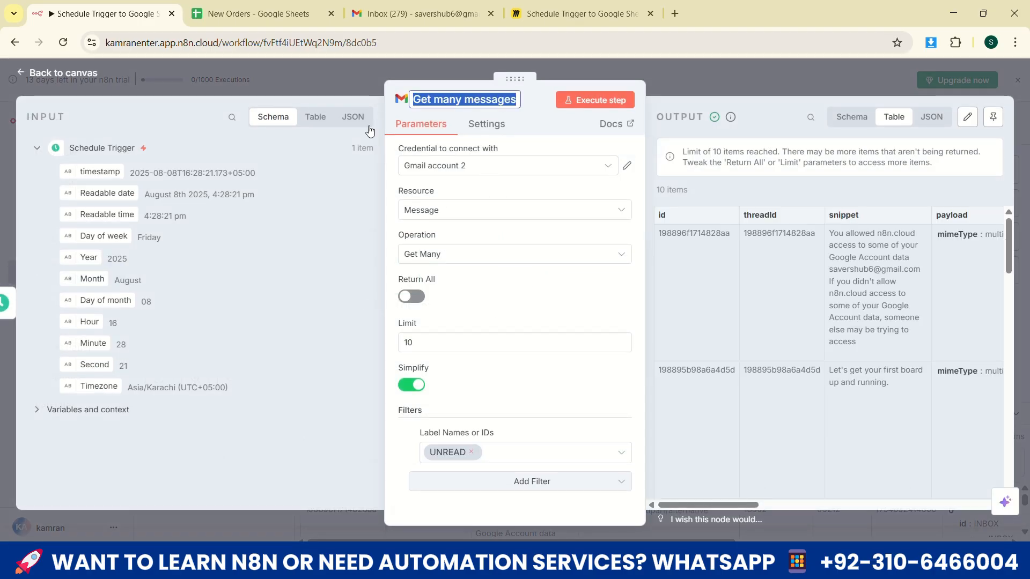
pyautogui.click(60, 72)
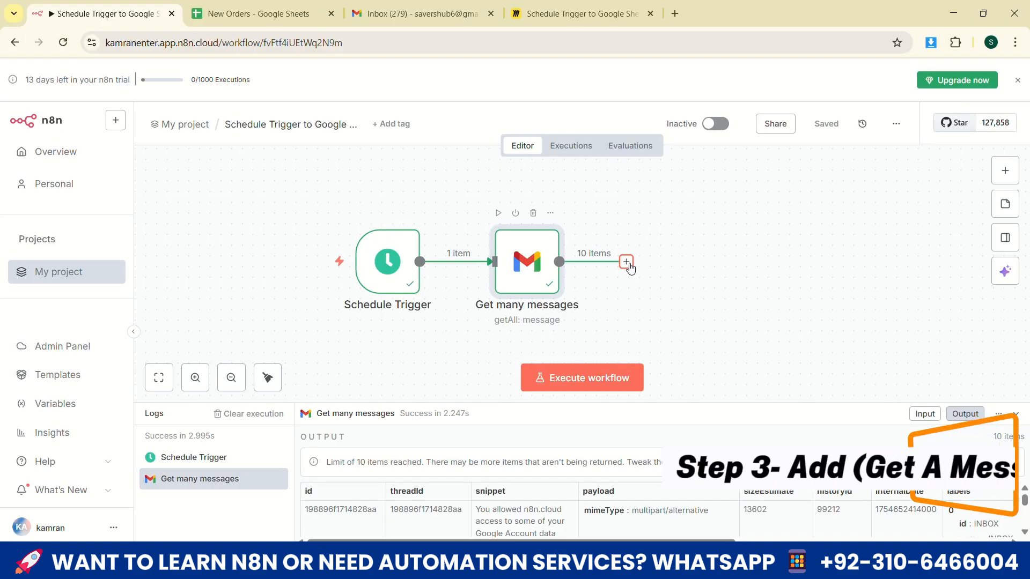
# Add a Gmail Get a message node after the Get many messages node and return to the canvas
pyautogui.click(626, 261)
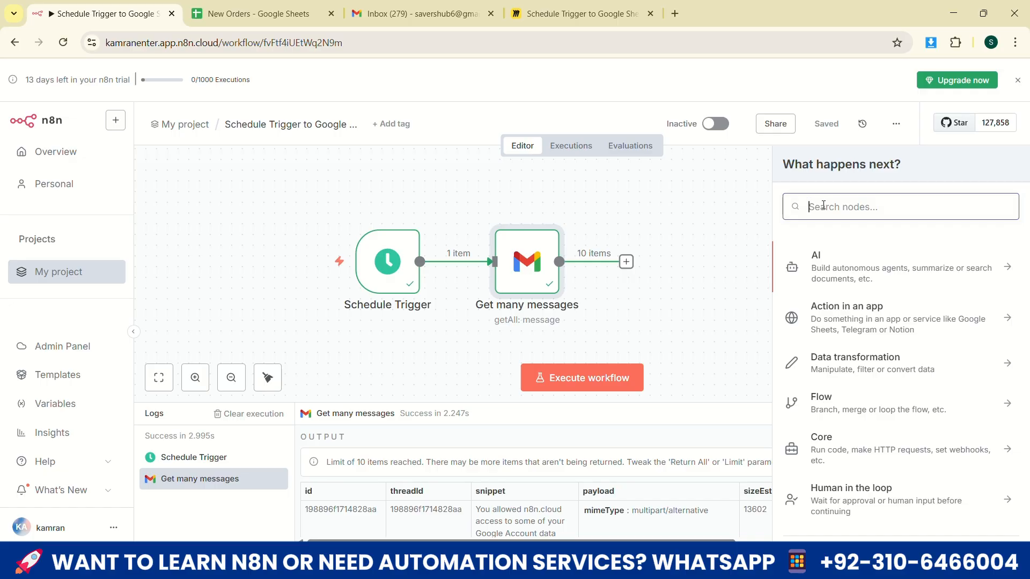
pyautogui.write('gmail')
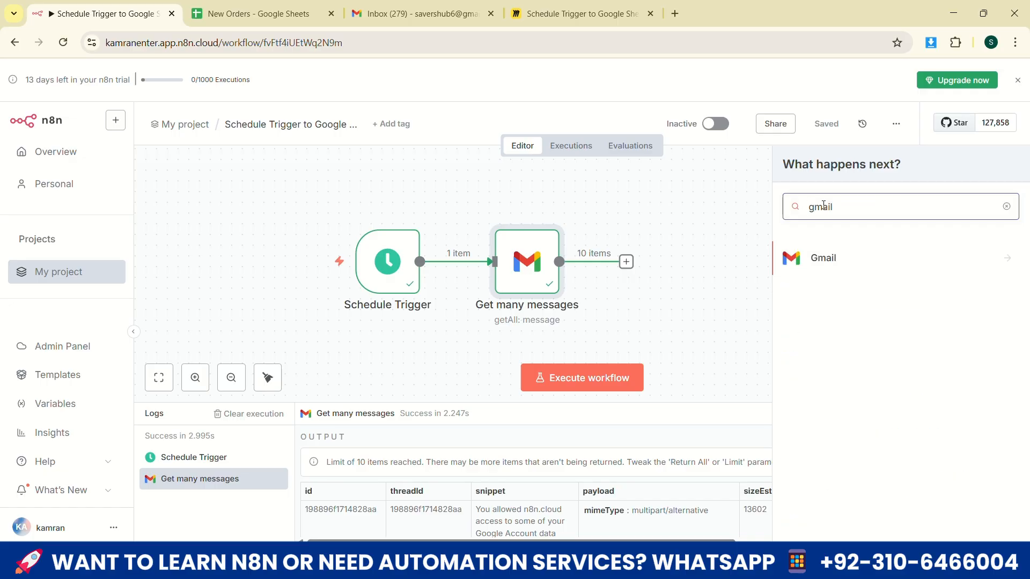
pyautogui.click(866, 258)
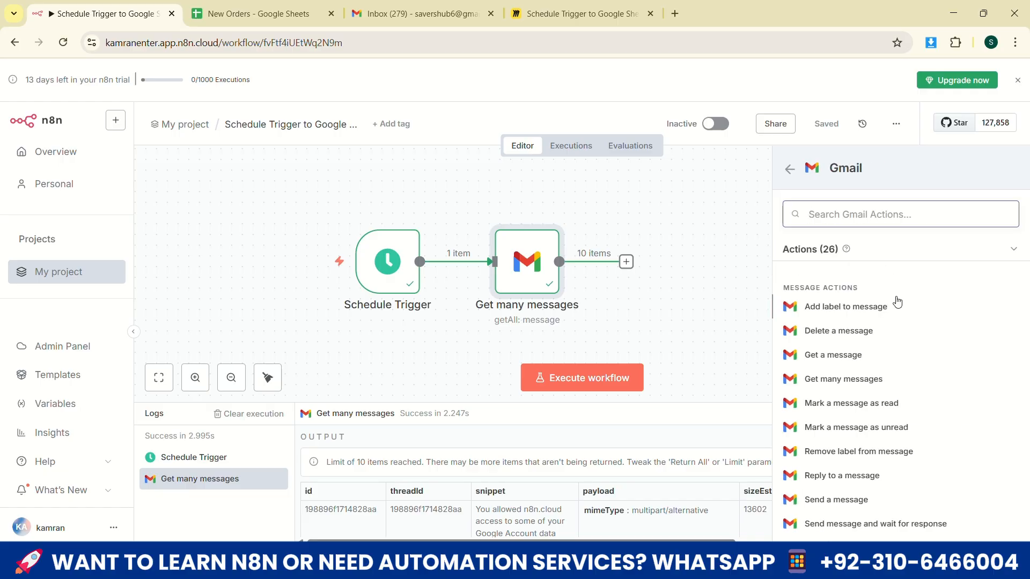
pyautogui.click(869, 360)
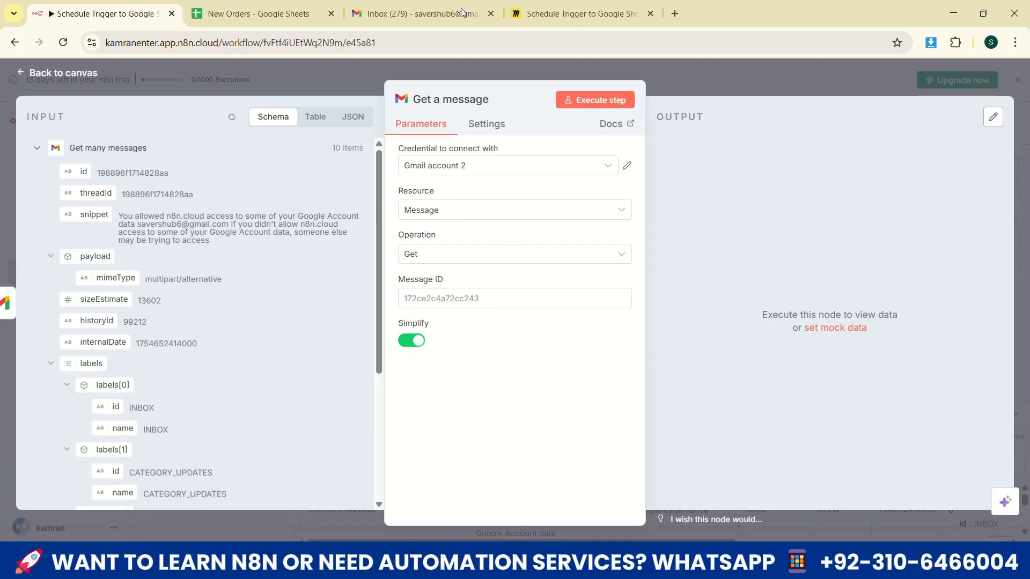
pyautogui.click(444, 75)
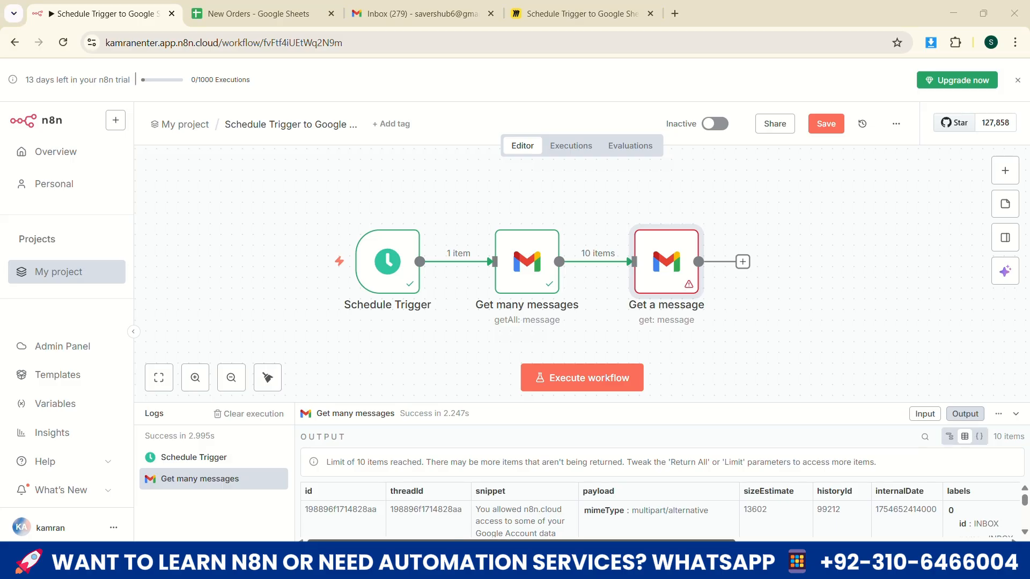
# Switch to the sending Gmail account and start a new message addressed to the store's email address
pyautogui.moveTo(436, 563)
pyautogui.click(460, 497)
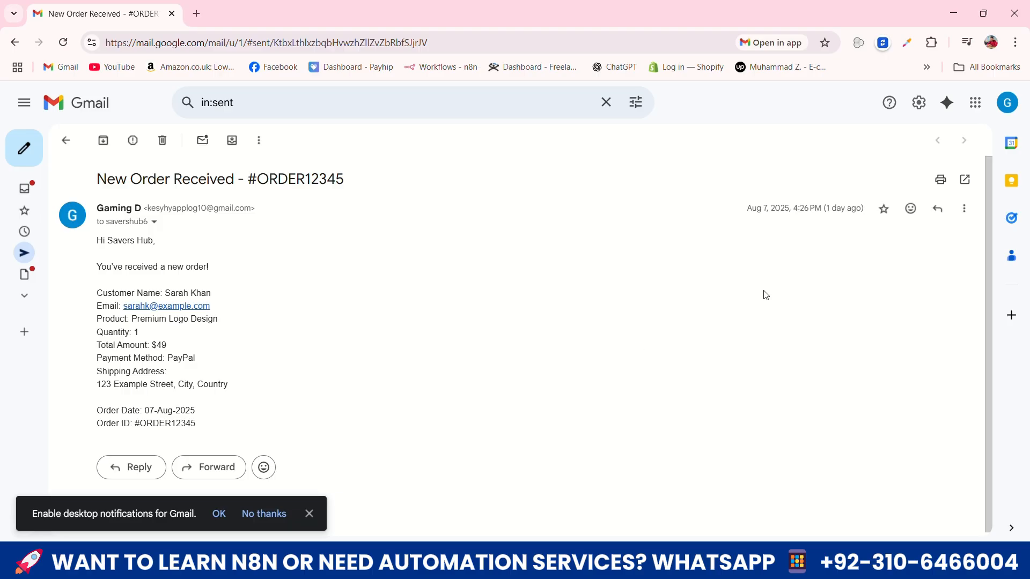
pyautogui.click(30, 158)
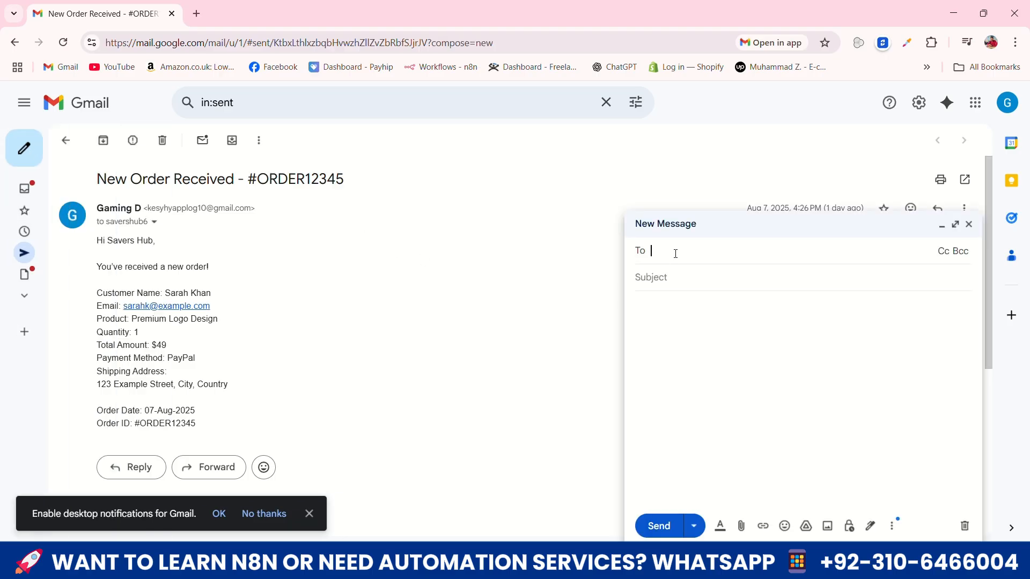
pyautogui.write('savers')
pyautogui.press('Return')
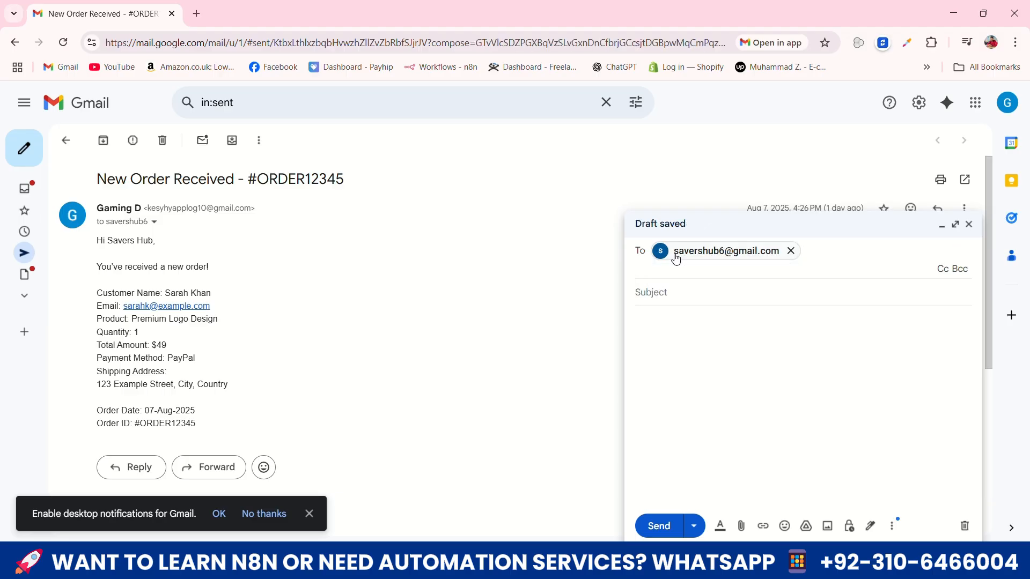
pyautogui.click(675, 295)
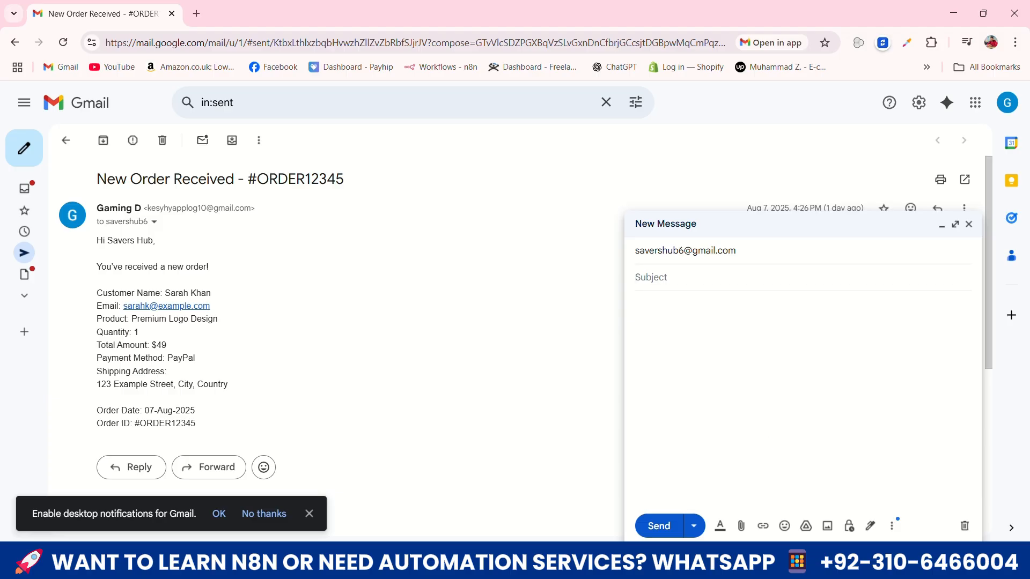
pyautogui.click(647, 254)
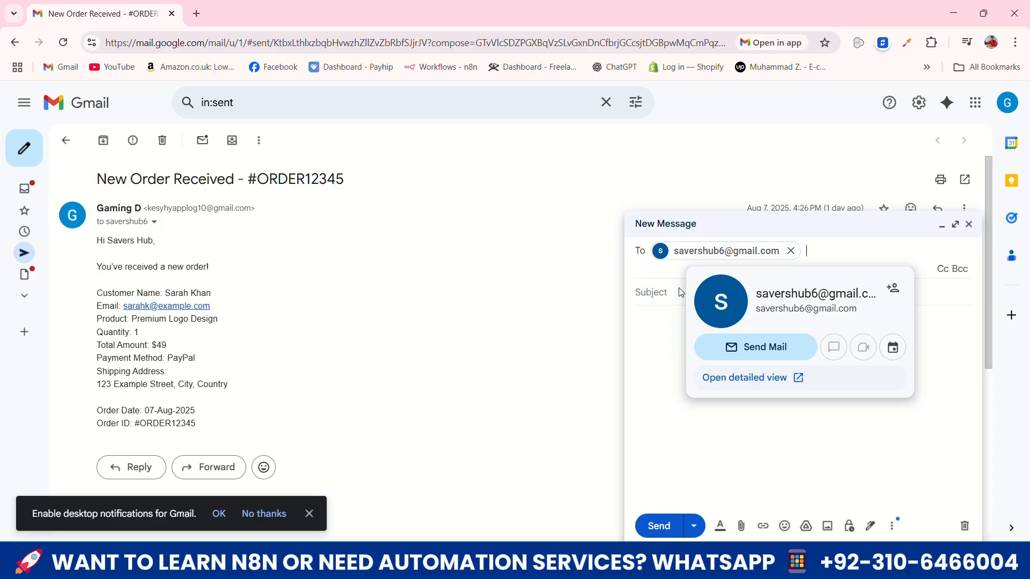
pyautogui.click(653, 376)
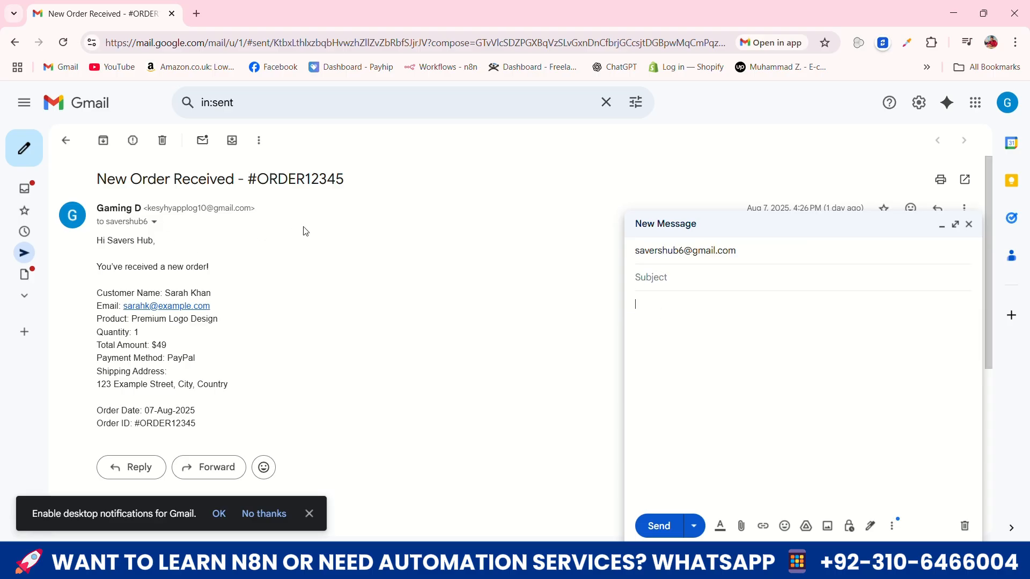
# Copy the open order email's subject into the new message and replace the order number at its end
pyautogui.tripleClick(165, 178)
pyautogui.hotkey('ctrl', 'c')
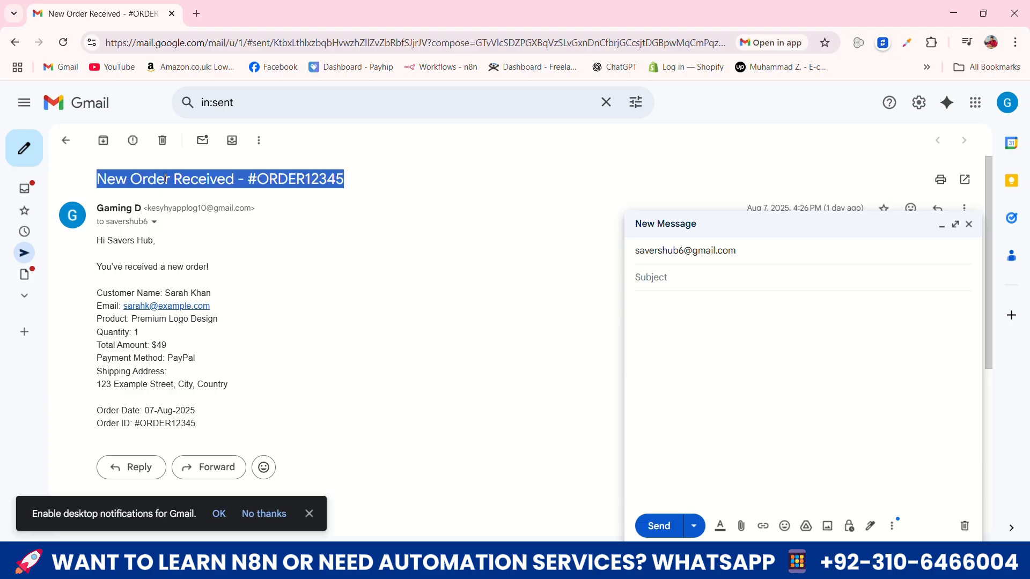
pyautogui.click(657, 278)
pyautogui.hotkey('ctrl', 'v')
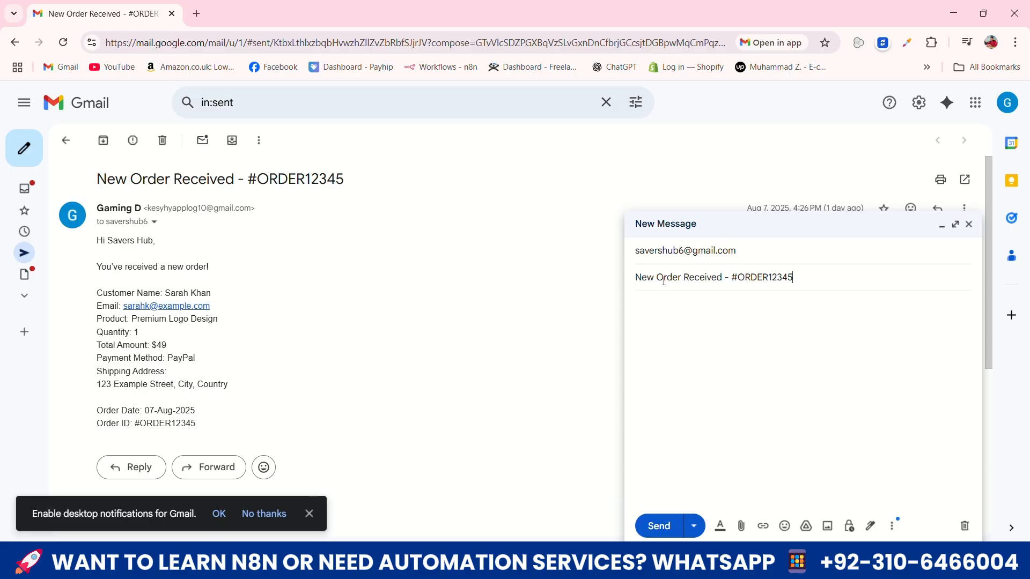
pyautogui.moveTo(794, 277); pyautogui.dragTo(772, 278)
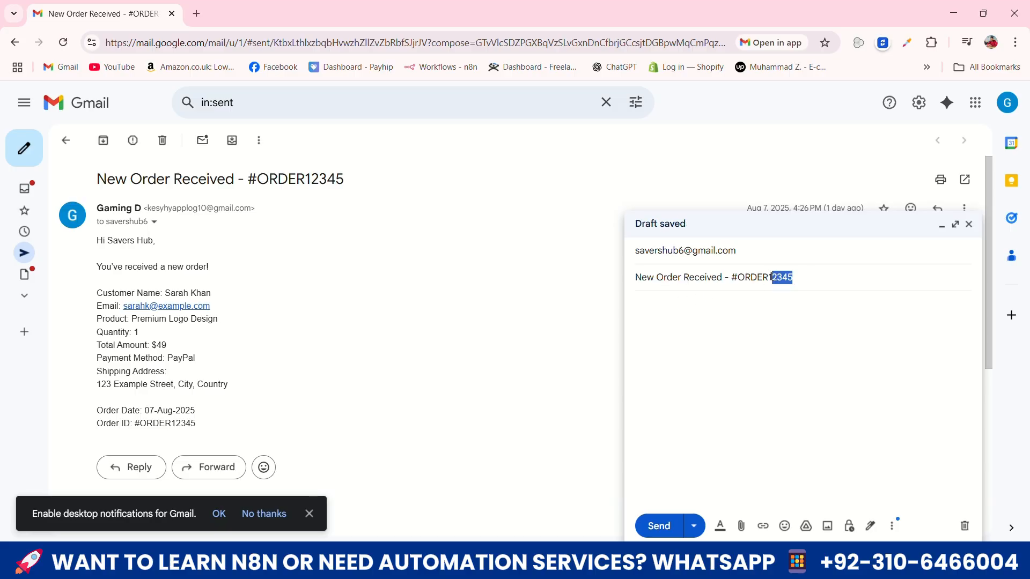
pyautogui.press('BackSpace')
pyautogui.write('005')
# Copy the full body of the open order email into the new message
pyautogui.moveTo(93, 237); pyautogui.dragTo(140, 307)
pyautogui.click(144, 259)
pyautogui.scroll(-3, 162, 291)
pyautogui.moveTo(97, 241); pyautogui.dragTo(220, 233)
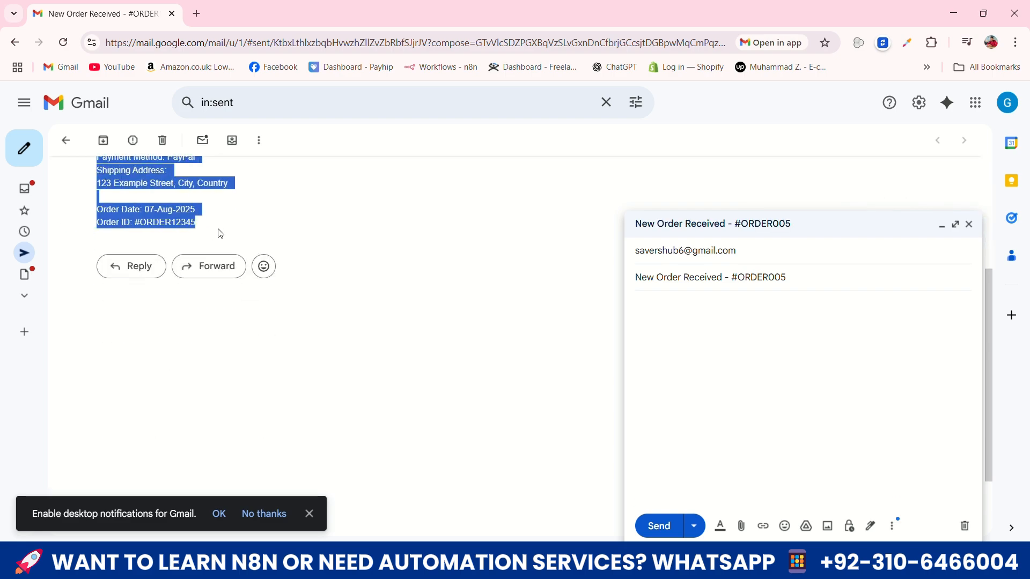
pyautogui.click(717, 325)
pyautogui.hotkey('ctrl', 'v')
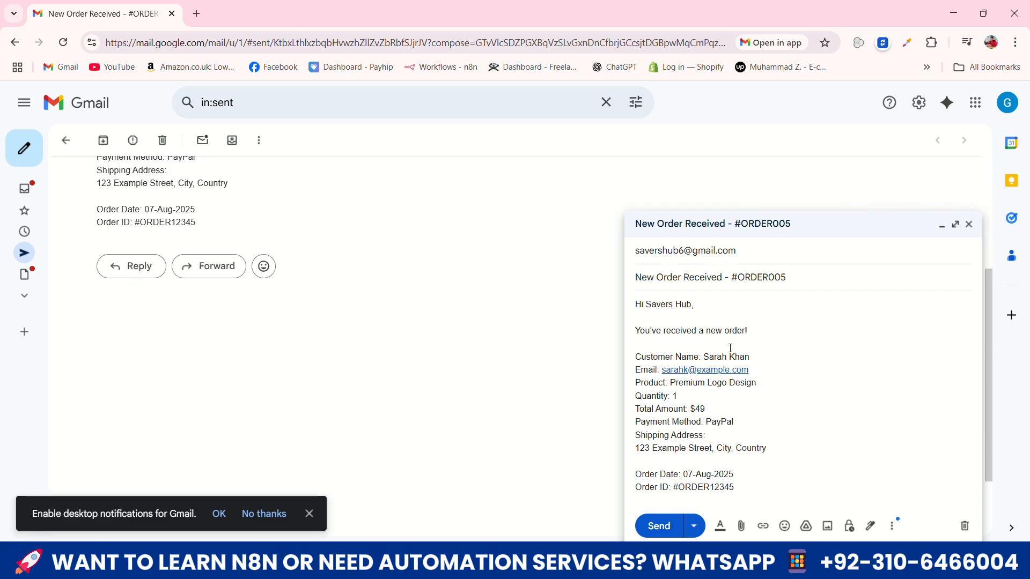
# Alter the customer's email in the message body and set the product to Basic Logo Design
pyautogui.click(688, 372)
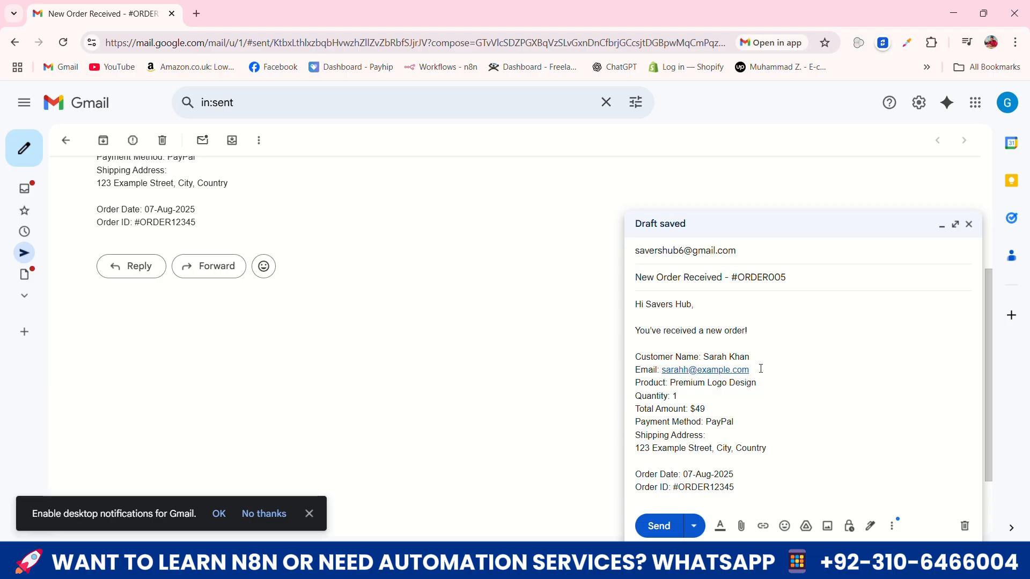
pyautogui.doubleClick(689, 382)
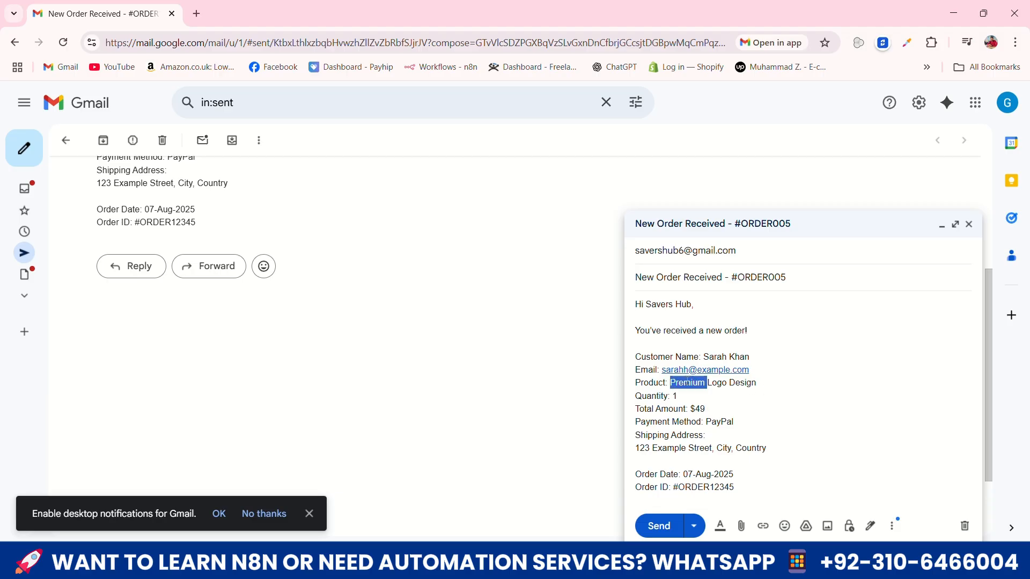
pyautogui.write('BAsic')
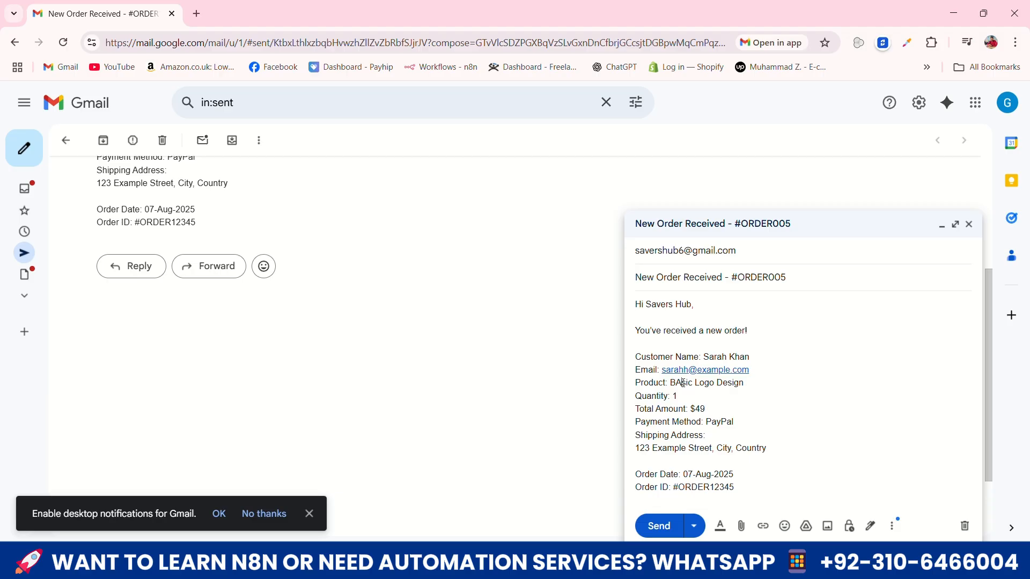
pyautogui.click(683, 382)
pyautogui.press('BackSpace')
pyautogui.write('asic')
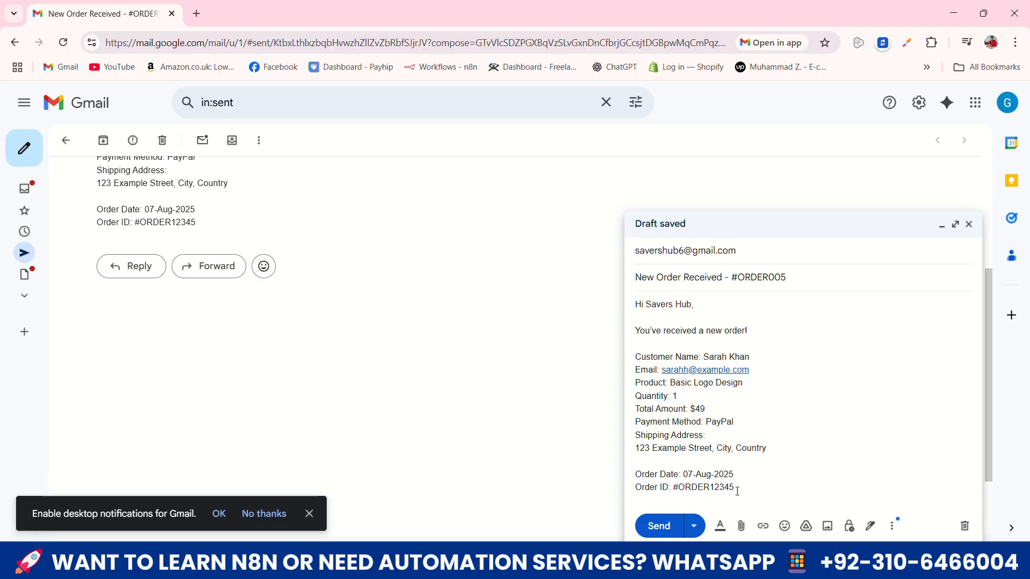
# Replace the order ID in the message body to match the subject and send the email
pyautogui.moveTo(738, 490); pyautogui.dragTo(704, 488)
pyautogui.write('005')
pyautogui.click(665, 528)
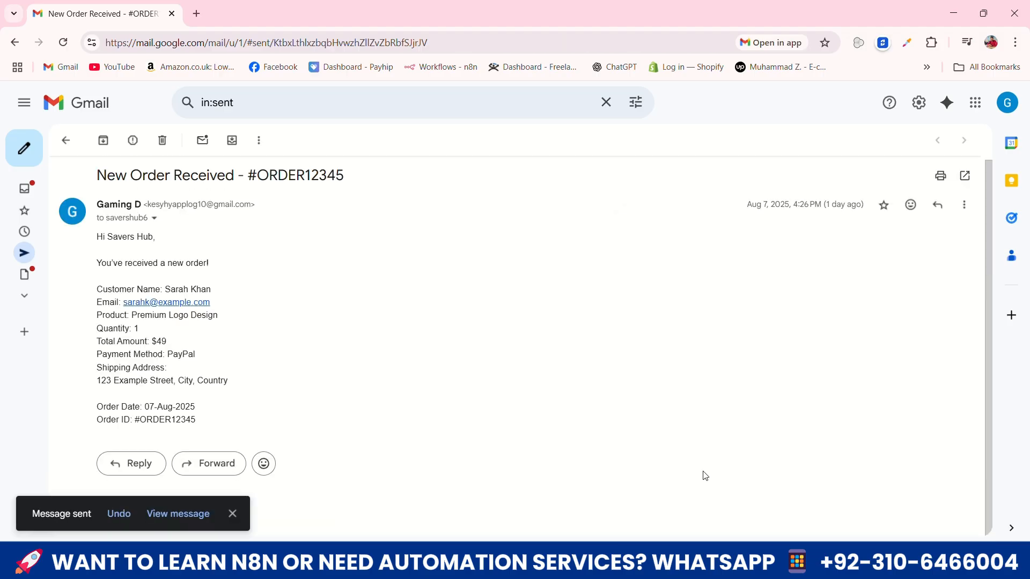
# Refresh the receiving Gmail inbox to check for the new order email, and return to the n8n workflow
pyautogui.hotkey('alt', 'Tab')
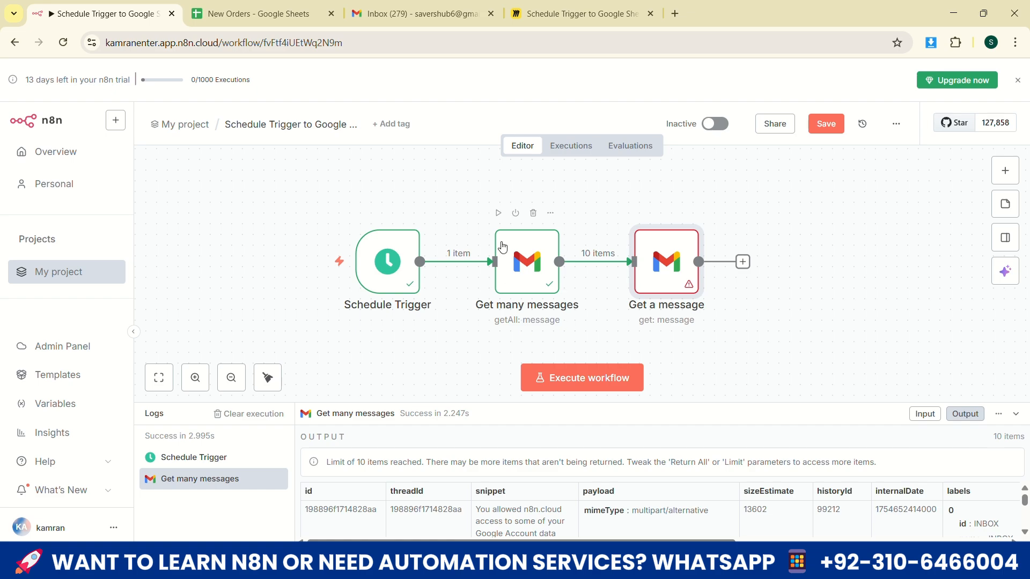
pyautogui.click(393, 16)
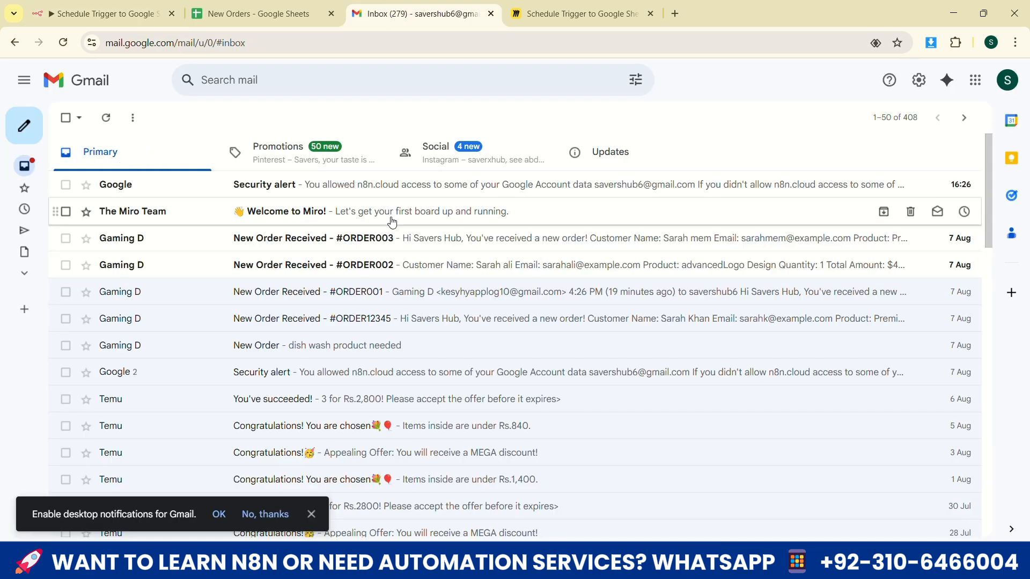
pyautogui.click(106, 118)
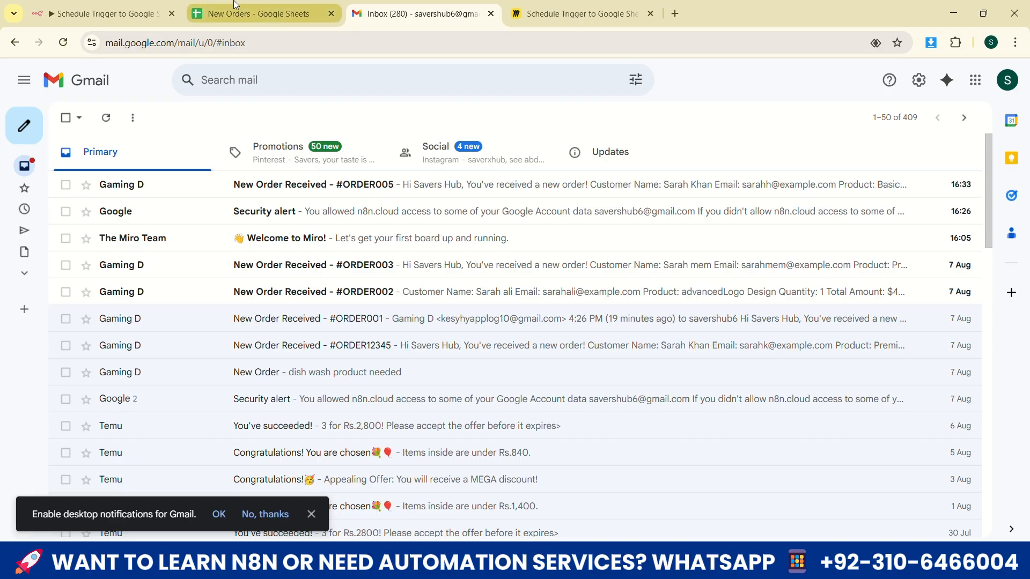
pyautogui.click(258, 8)
pyautogui.click(143, 7)
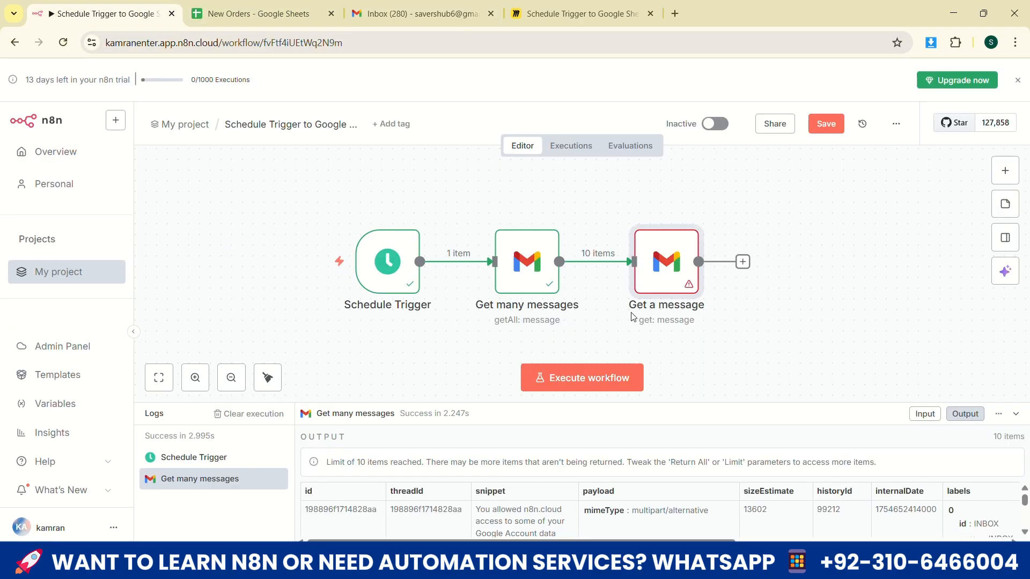
# Check the Get a message node's settings and try to execute the workflow
pyautogui.doubleClick(667, 260)
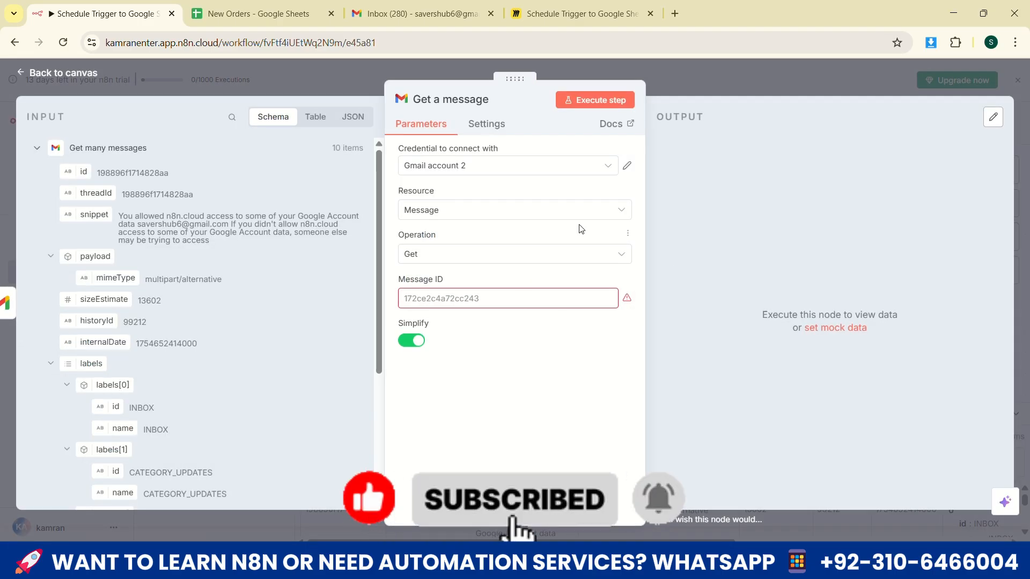
pyautogui.click(86, 73)
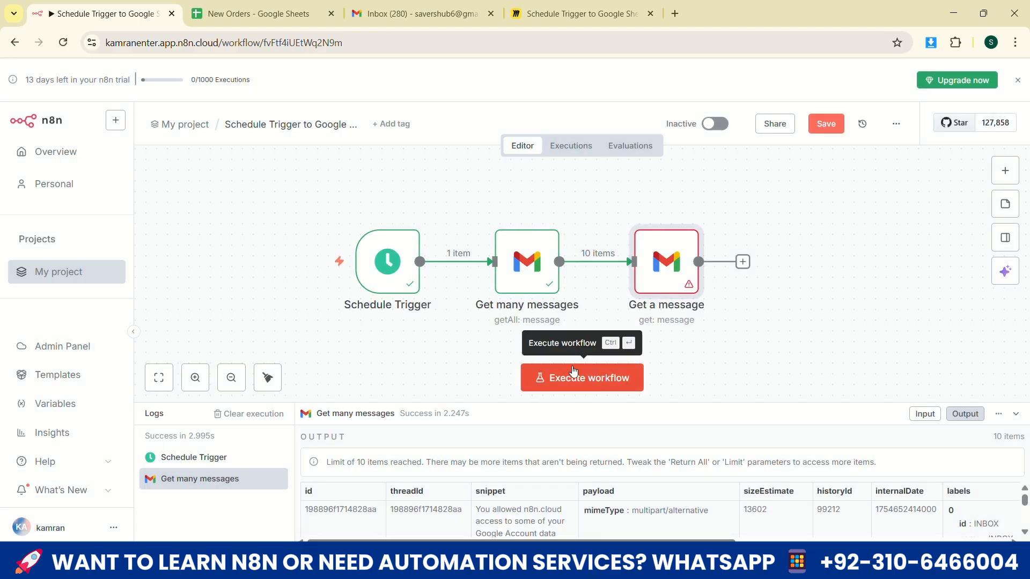
pyautogui.click(573, 371)
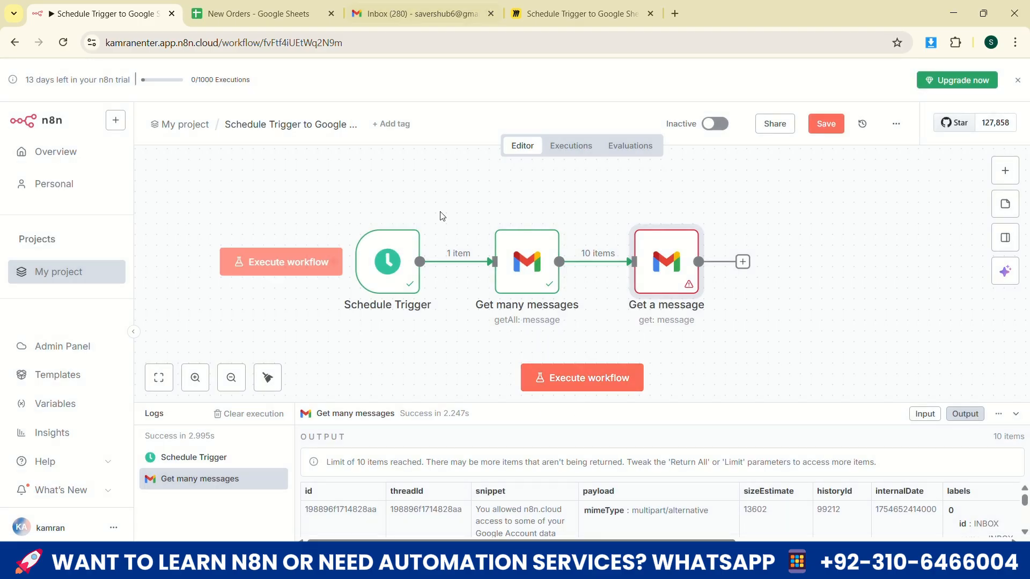
pyautogui.click(588, 378)
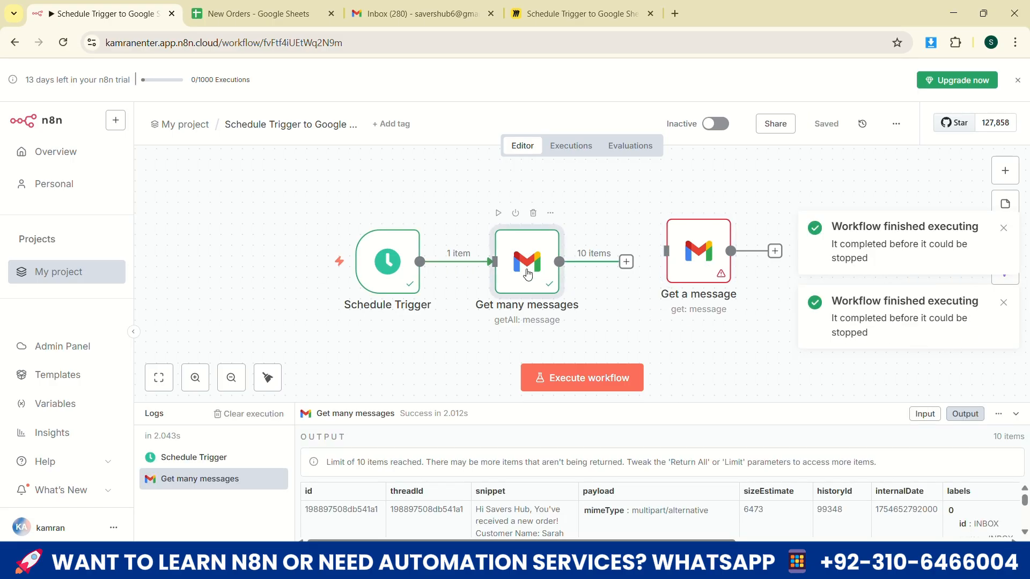
# Reconnect the Get many messages node to the Get a message node and try to execute the workflow again
pyautogui.doubleClick(528, 274)
pyautogui.click(64, 71)
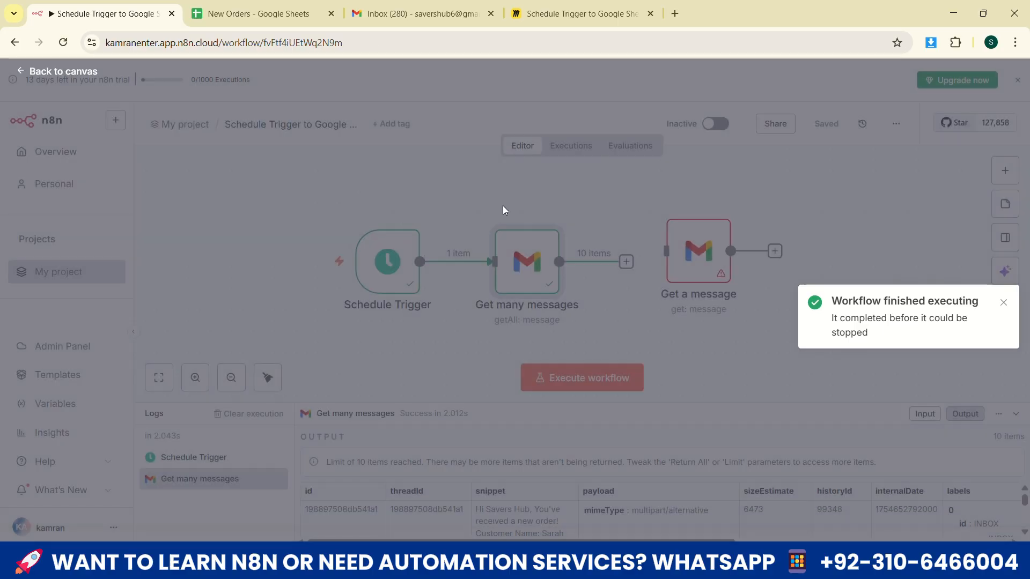
pyautogui.moveTo(625, 263); pyautogui.dragTo(663, 296)
pyautogui.click(570, 390)
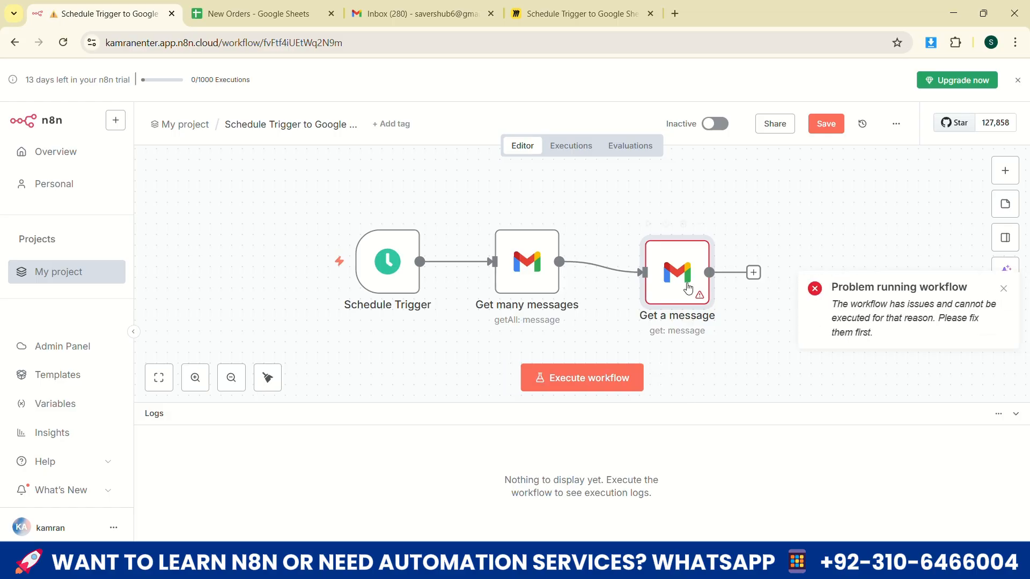
# Examine the input fields offered to the Get a message node and return to the canvas
pyautogui.doubleClick(657, 280)
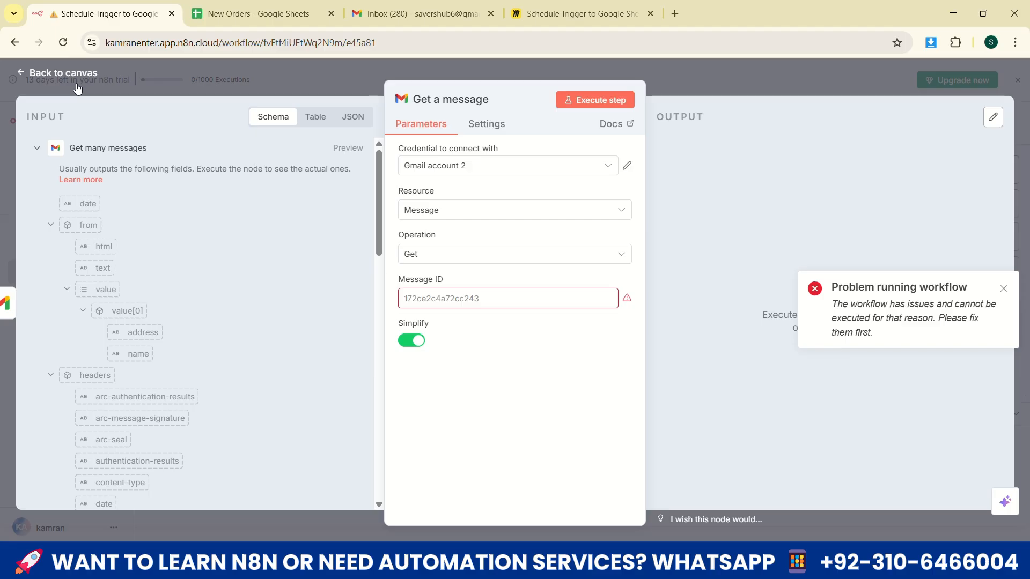
pyautogui.scroll(-10, 167, 324)
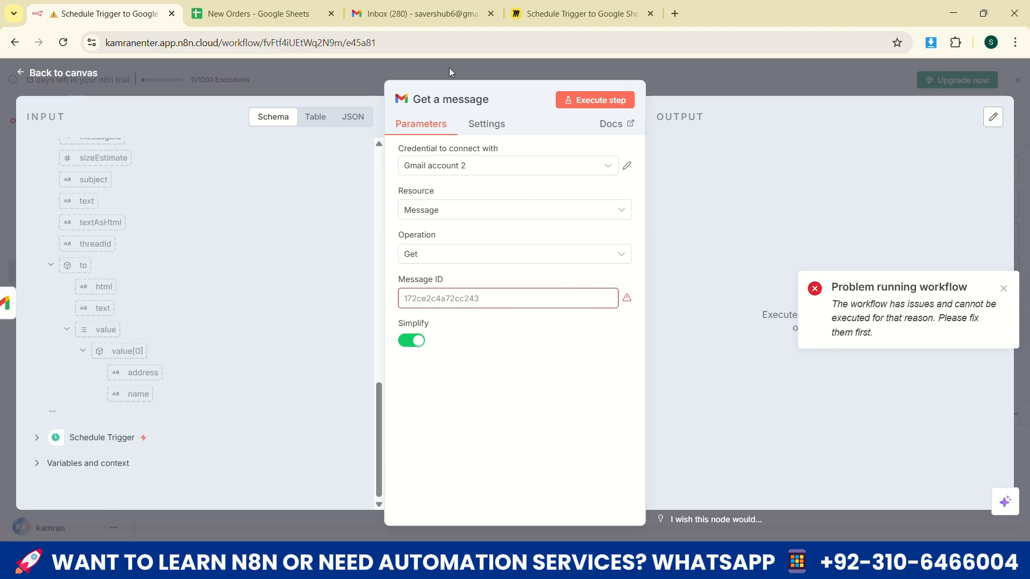
pyautogui.press('Escape')
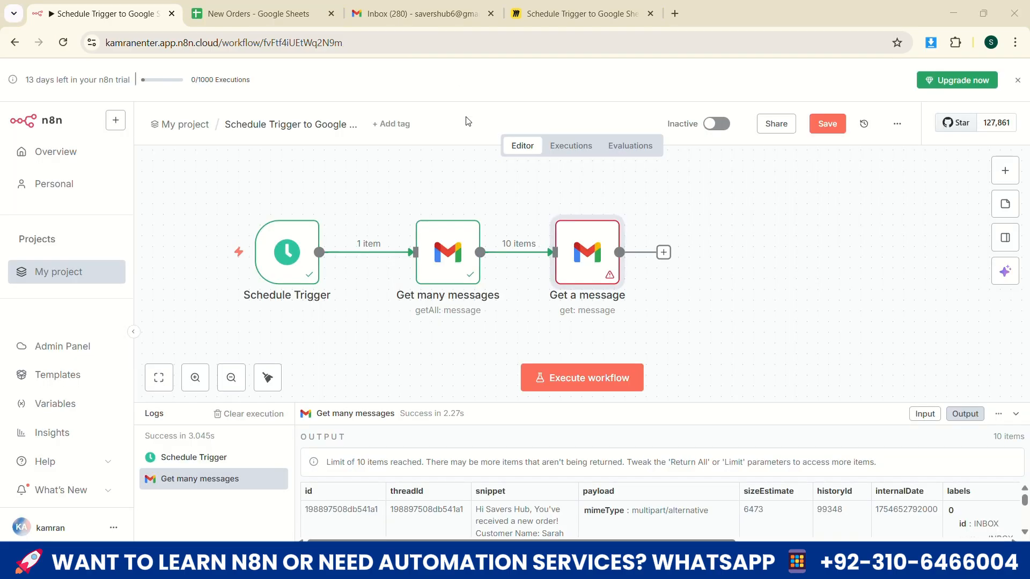
# Move the Get a message node slightly closer to Get many messages and test the Schedule Trigger node
pyautogui.moveTo(600, 262)
pyautogui.mouseDown()
pyautogui.moveTo(611, 252)
pyautogui.moveTo(589, 263)
pyautogui.mouseUp()
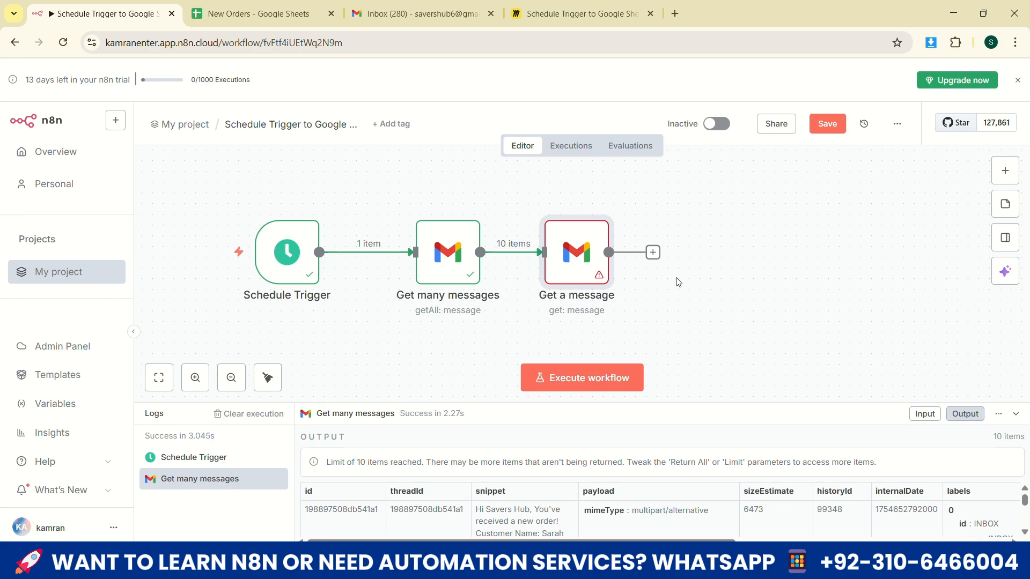
pyautogui.doubleClick(289, 258)
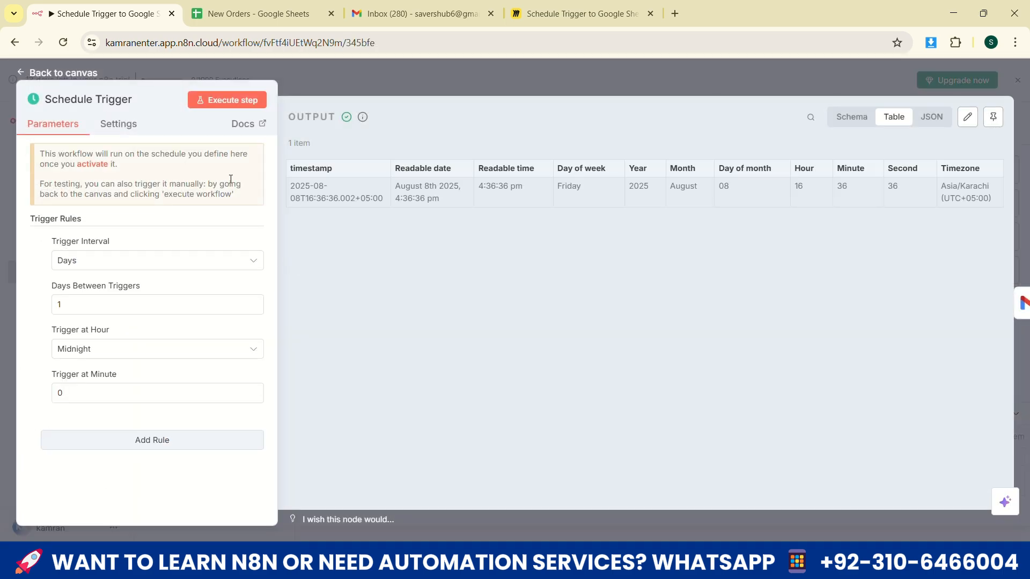
pyautogui.click(236, 105)
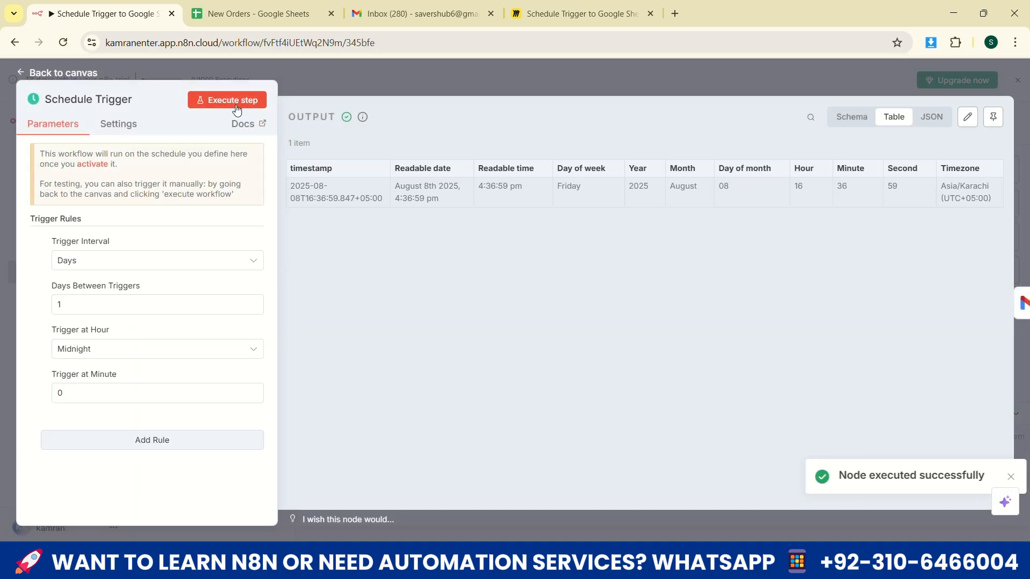
# Execute the Get many messages node on its own and return to the canvas
pyautogui.click(81, 73)
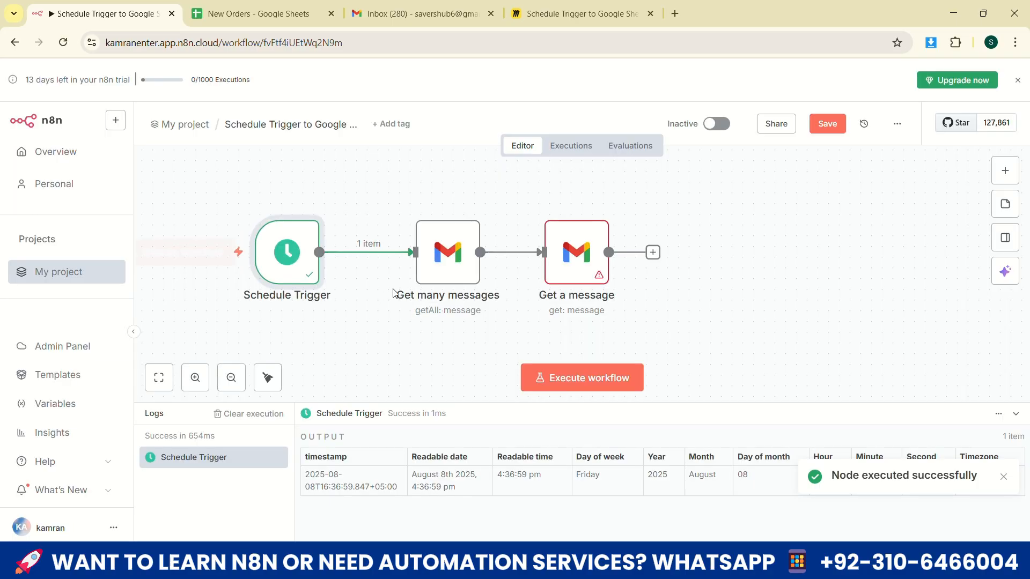
pyautogui.doubleClick(459, 273)
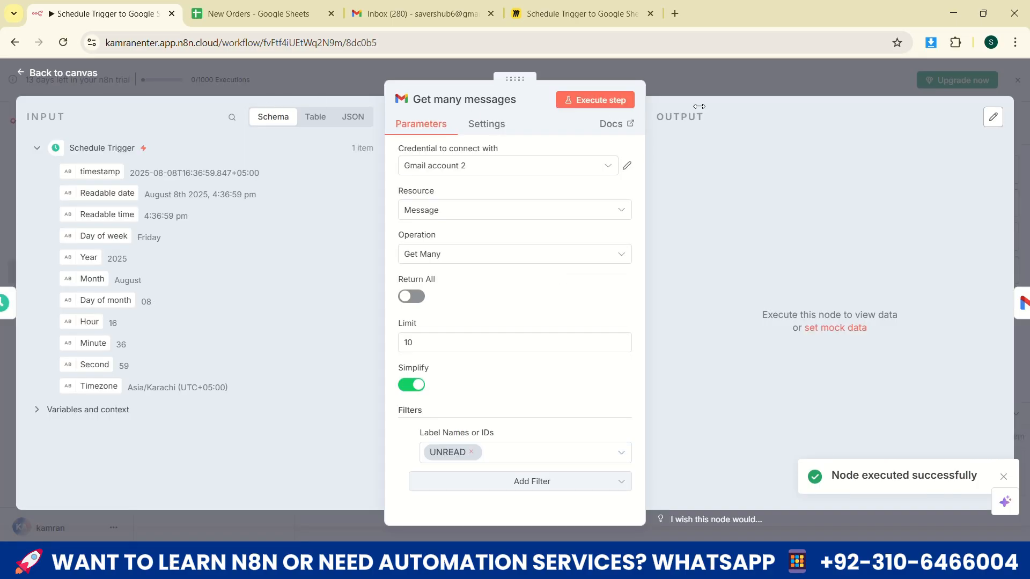
pyautogui.click(613, 101)
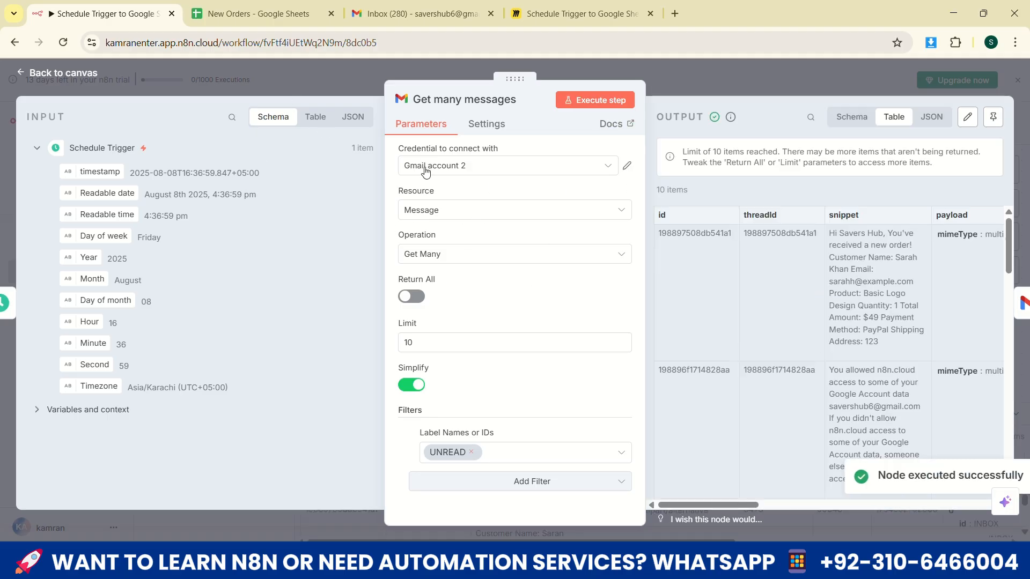
pyautogui.click(75, 79)
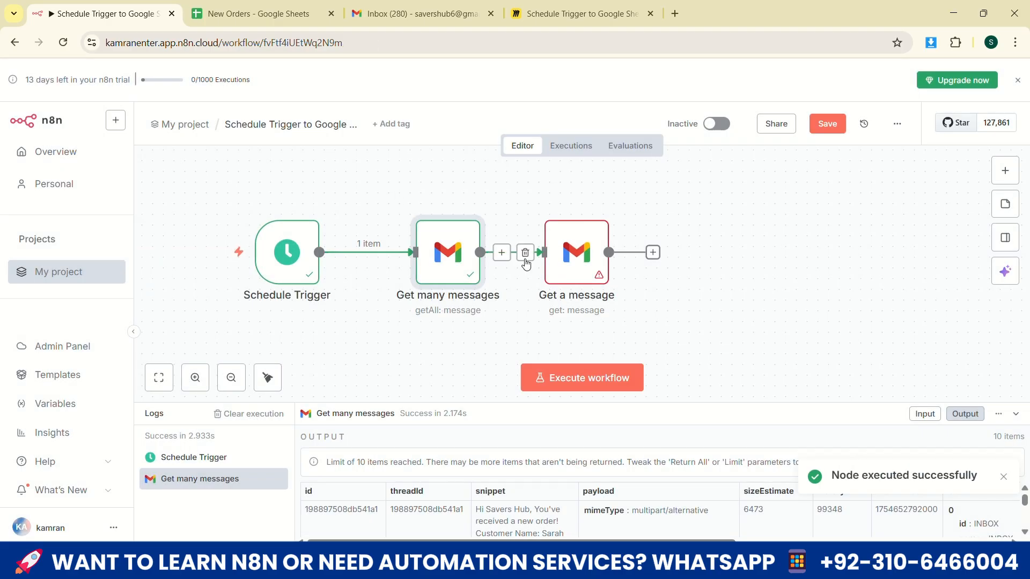
# Map threadId from Get many messages to the Get a message node's Message ID and execute the node
pyautogui.doubleClick(582, 268)
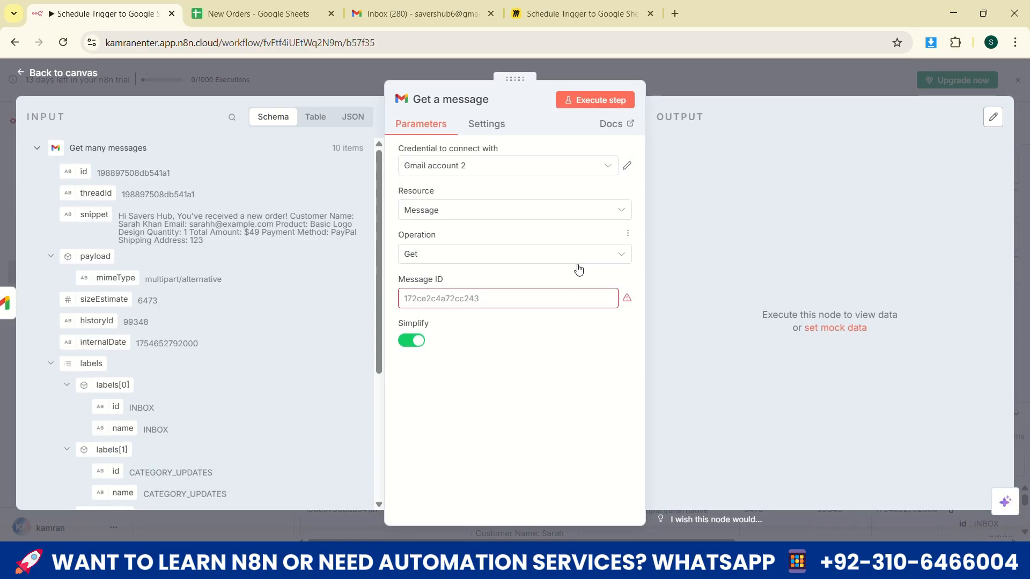
pyautogui.click(440, 300)
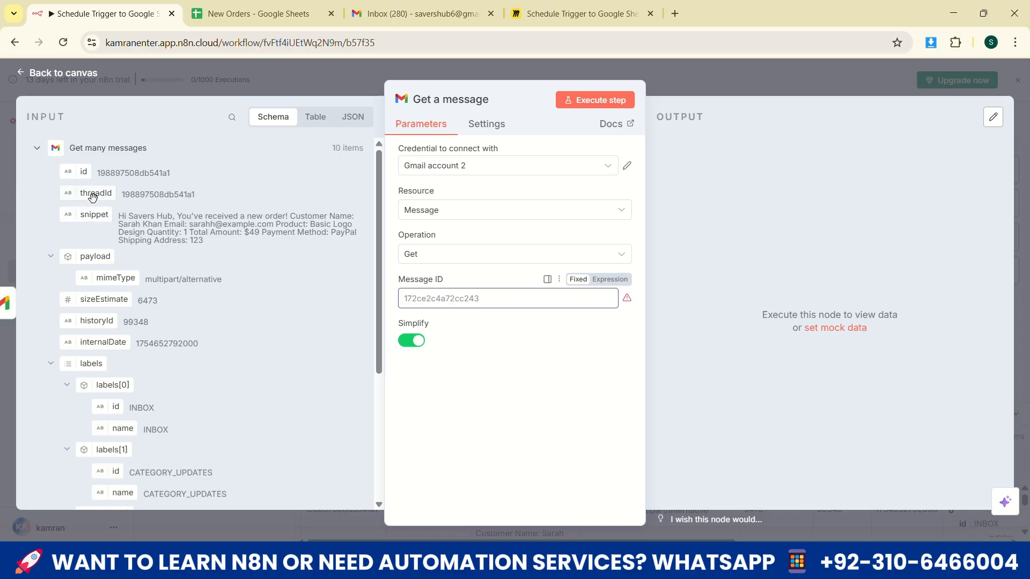
pyautogui.moveTo(93, 197); pyautogui.dragTo(455, 298)
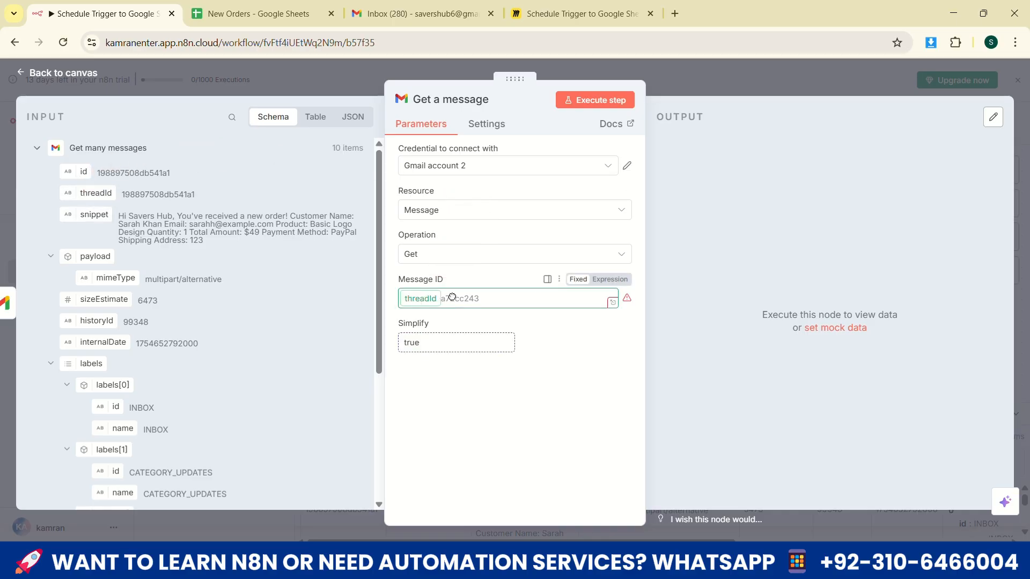
pyautogui.click(483, 420)
pyautogui.click(603, 104)
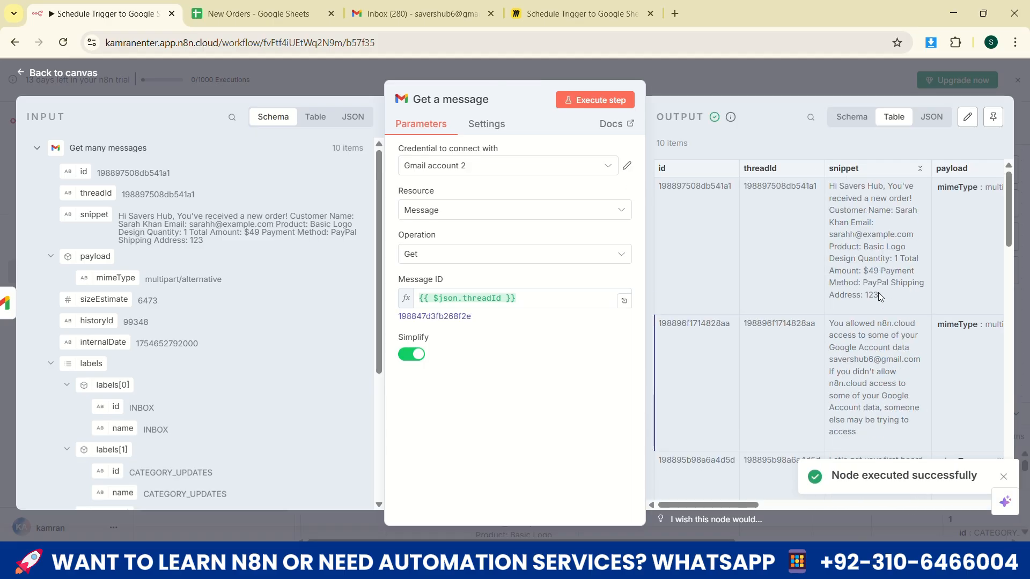
pyautogui.click(53, 76)
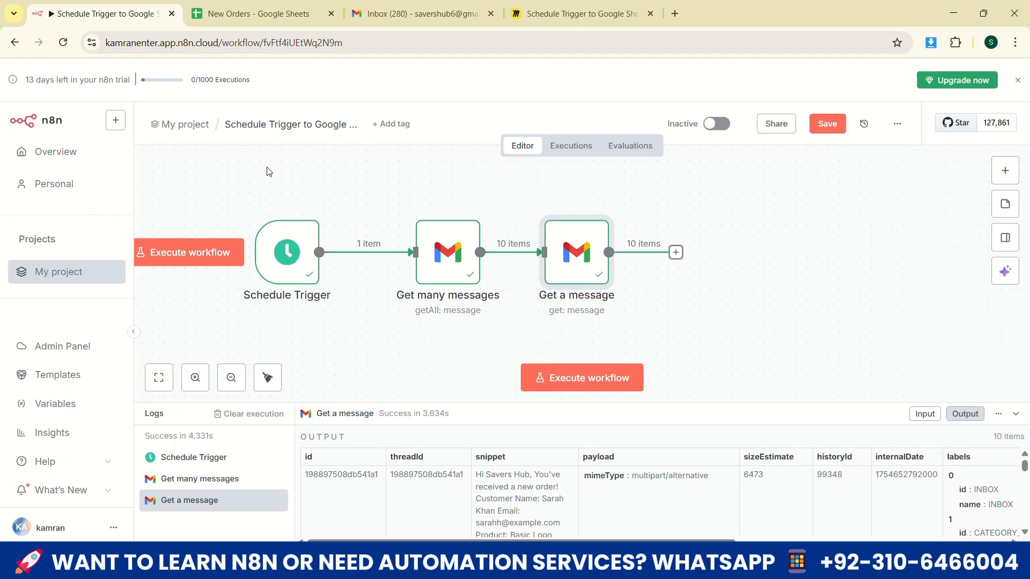
# Move the Schedule Trigger node slightly up and review the Get many messages node's settings
pyautogui.moveTo(290, 266)
pyautogui.mouseDown()
pyautogui.moveTo(291, 276)
pyautogui.moveTo(287, 264)
pyautogui.mouseUp()
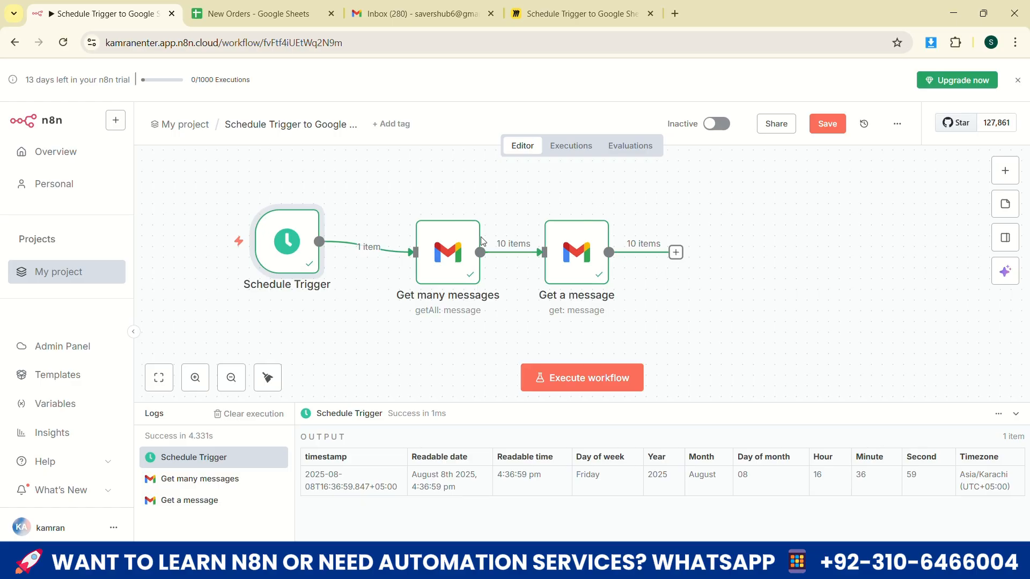
pyautogui.doubleClick(441, 252)
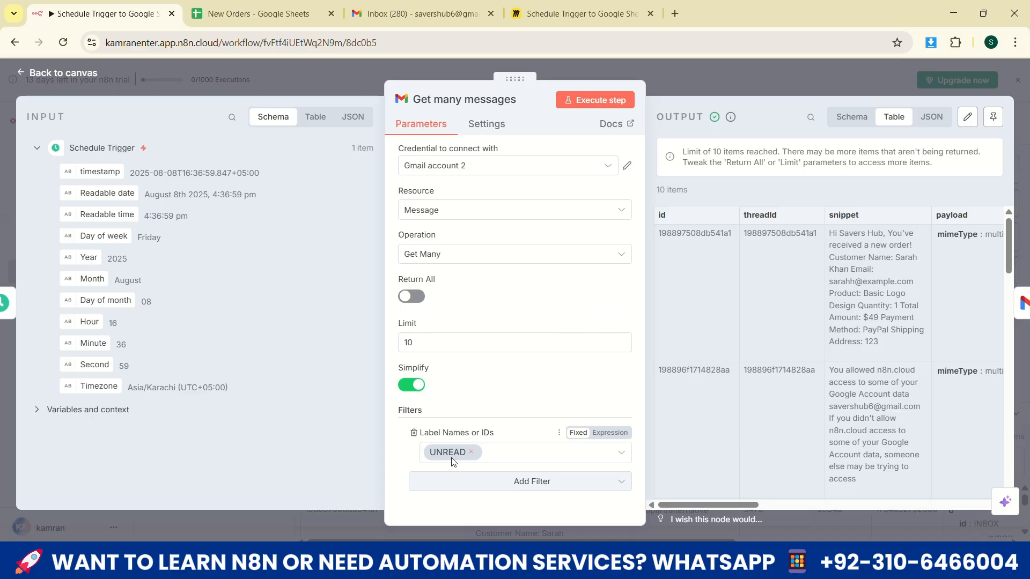
pyautogui.click(78, 73)
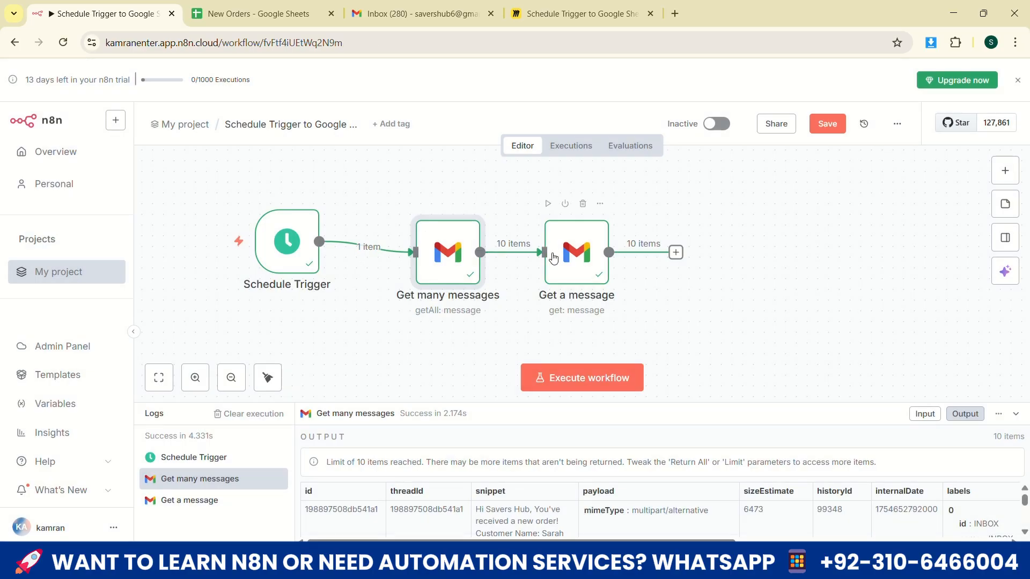
# Move the Get a message node farther from Get many messages and review the messages in its output
pyautogui.click(605, 234)
pyautogui.moveTo(606, 234); pyautogui.dragTo(594, 251)
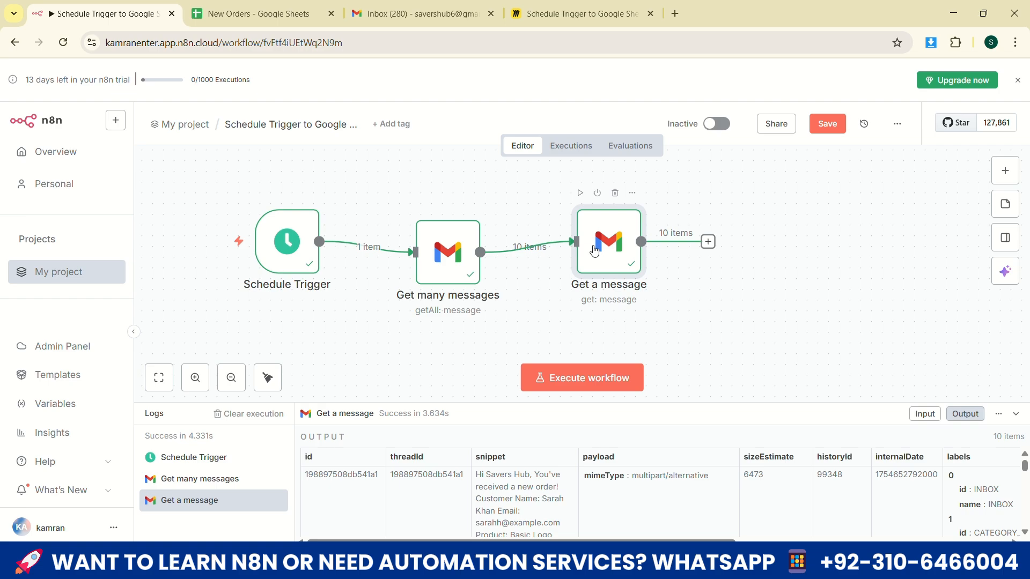
pyautogui.doubleClick(594, 251)
pyautogui.scroll(-10, 789, 283)
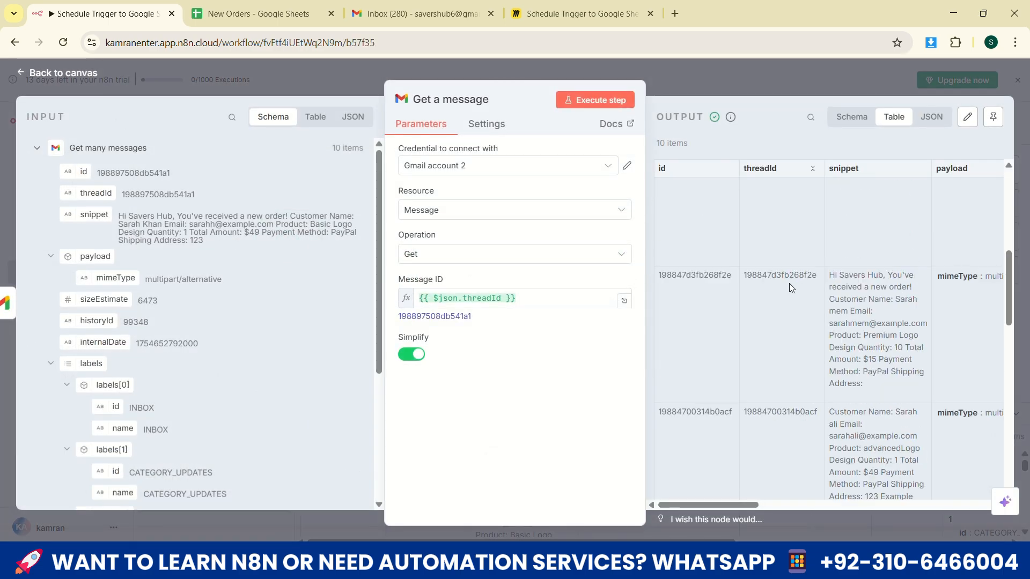
pyautogui.click(85, 81)
# Examine the order details in the snippet field of the Get a message node's input
pyautogui.doubleClick(624, 267)
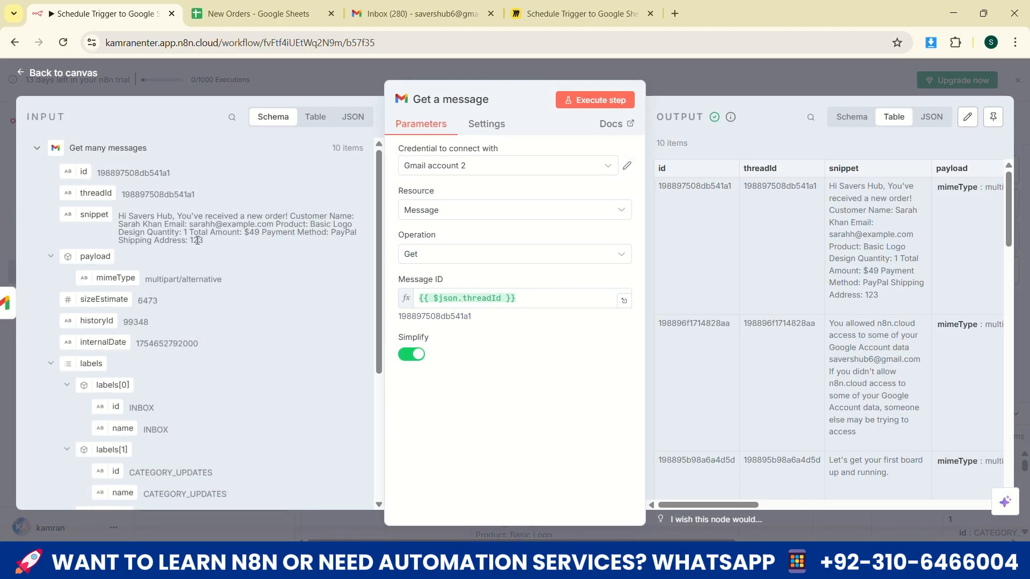
pyautogui.moveTo(206, 242); pyautogui.dragTo(119, 224)
pyautogui.click(173, 235)
pyautogui.moveTo(118, 223); pyautogui.dragTo(341, 219)
pyautogui.click(266, 235)
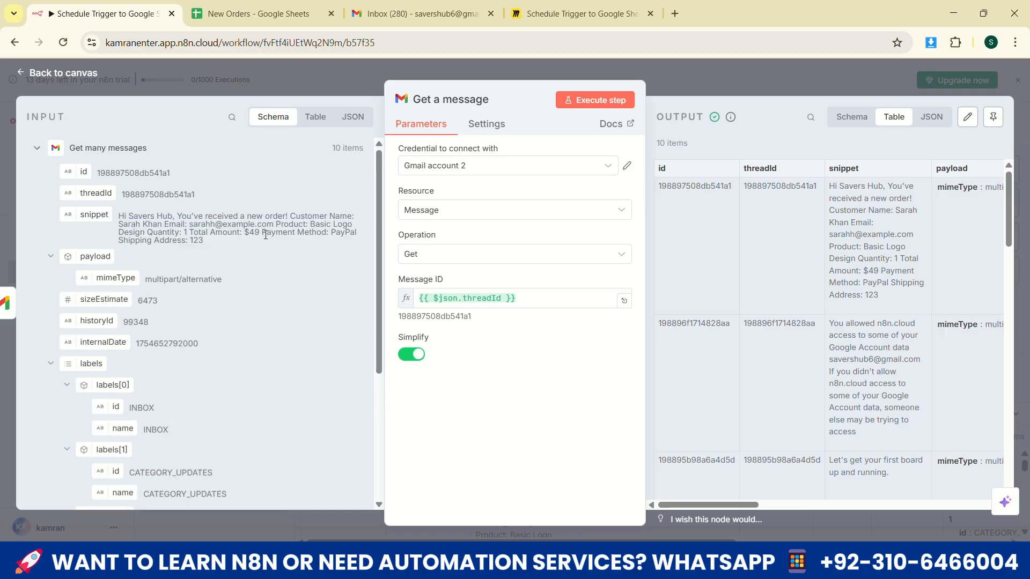
# Switch to the New Orders Google Sheet and review the Name, Email and Product columns the order data should fill
pyautogui.click(267, 14)
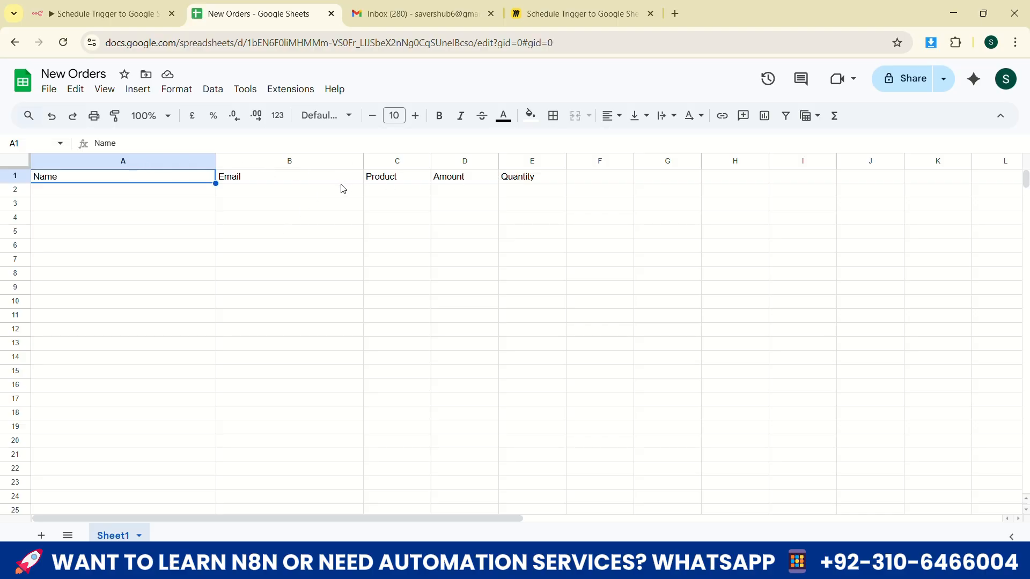
pyautogui.click(93, 248)
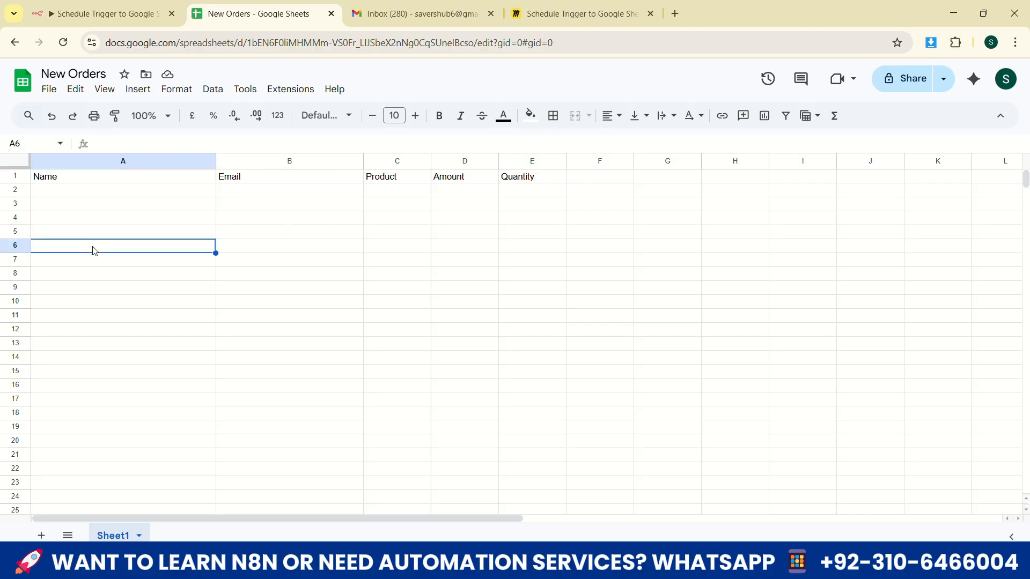
pyautogui.moveTo(88, 195); pyautogui.dragTo(92, 297)
pyautogui.click(262, 202)
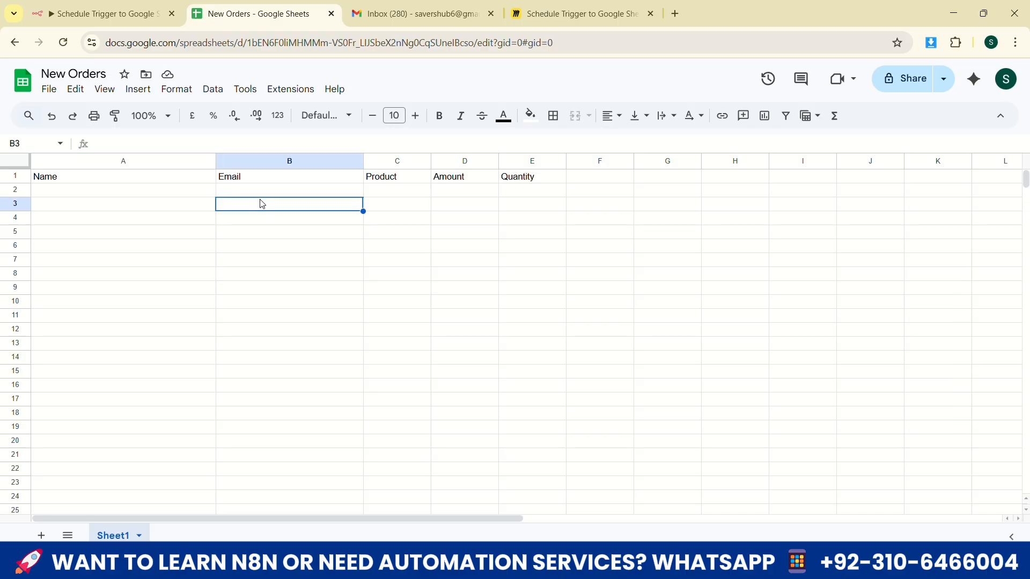
pyautogui.moveTo(232, 182); pyautogui.dragTo(263, 297)
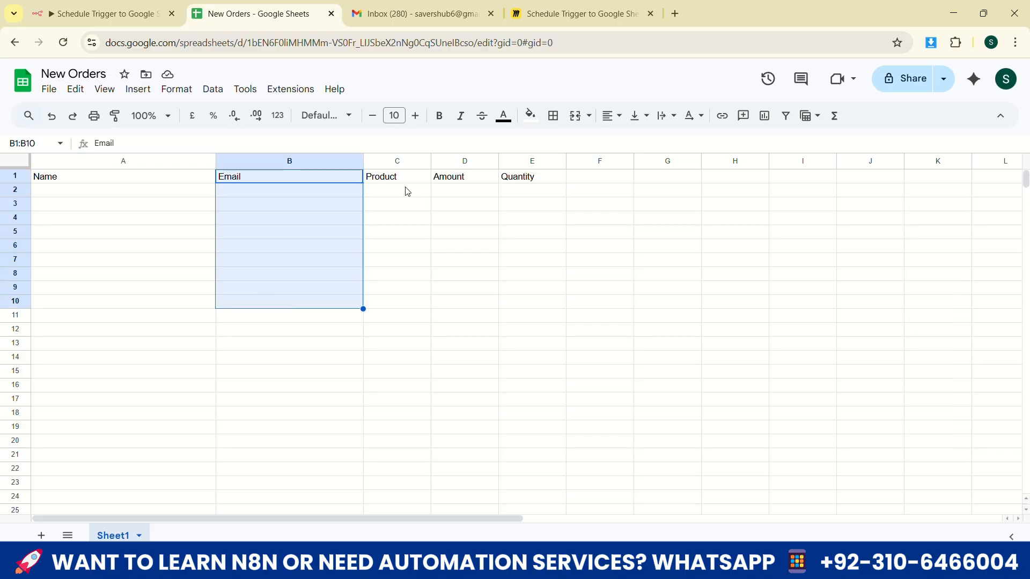
pyautogui.moveTo(379, 192); pyautogui.dragTo(383, 290)
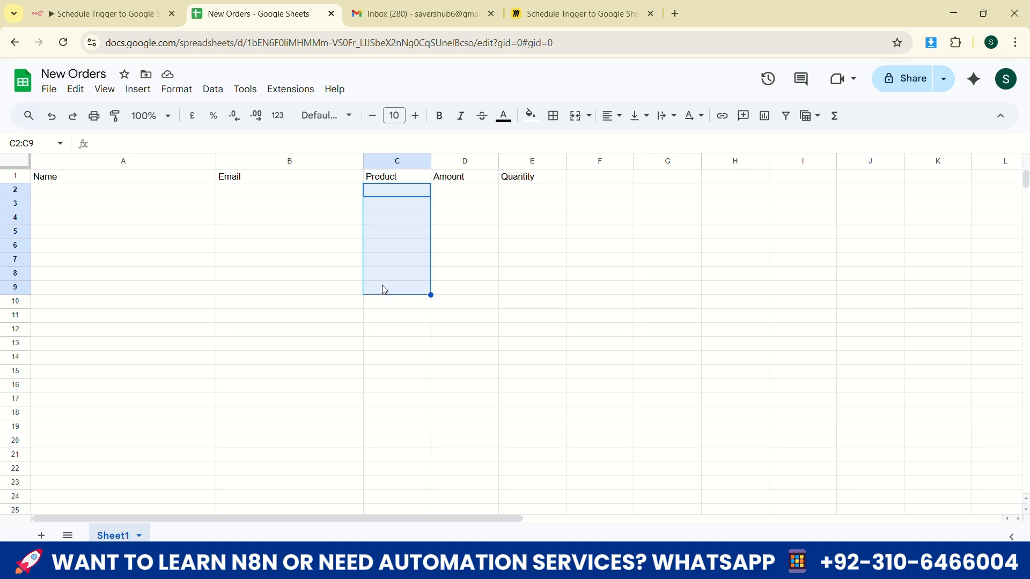
# Return to n8n, compare the snippet and remaining input fields of Get a message, and go back to the canvas
pyautogui.click(102, 14)
pyautogui.moveTo(127, 224); pyautogui.dragTo(234, 254)
pyautogui.click(212, 243)
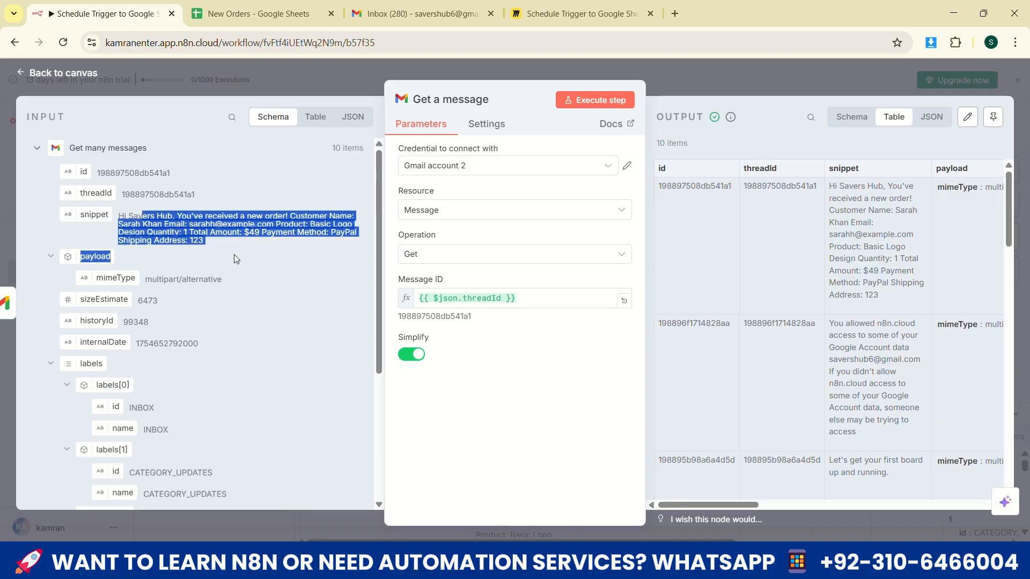
pyautogui.scroll(-4, 243, 275)
pyautogui.scroll(3, 245, 276)
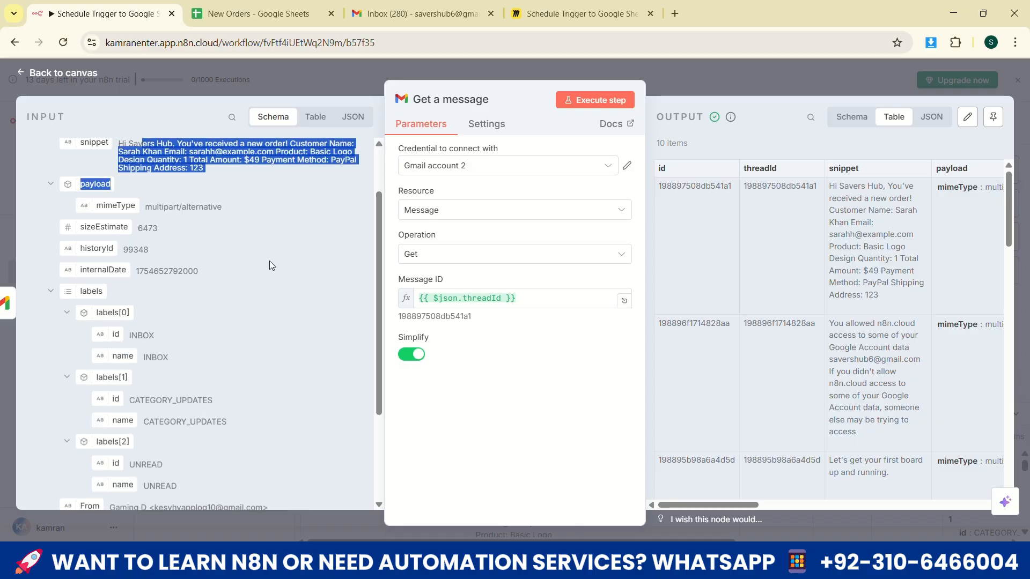
pyautogui.scroll(2, 269, 261)
pyautogui.click(63, 73)
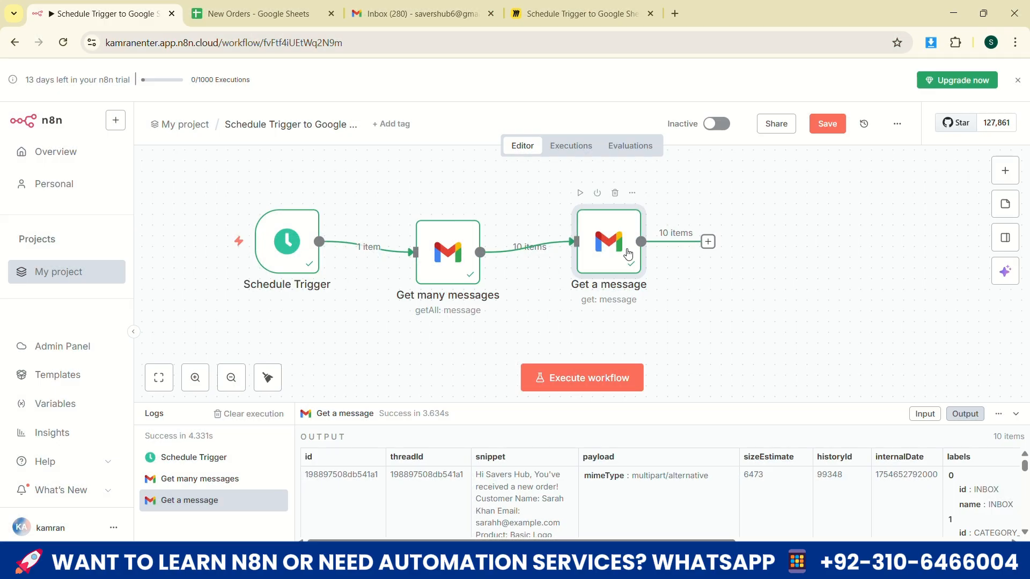
# Align the Get a message node with Get many messages and add a Code node after it
pyautogui.moveTo(627, 251); pyautogui.dragTo(632, 260)
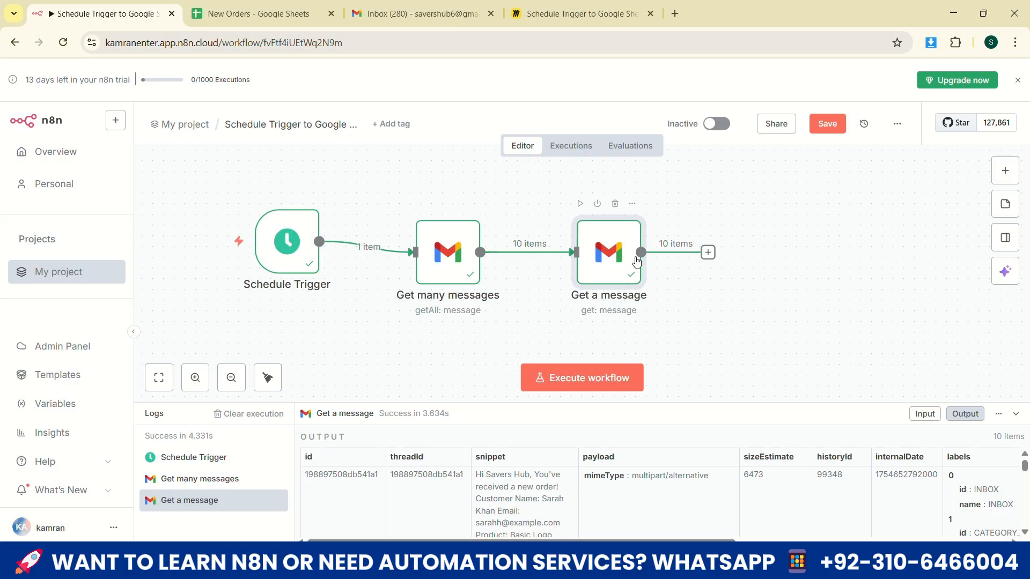
pyautogui.click(708, 253)
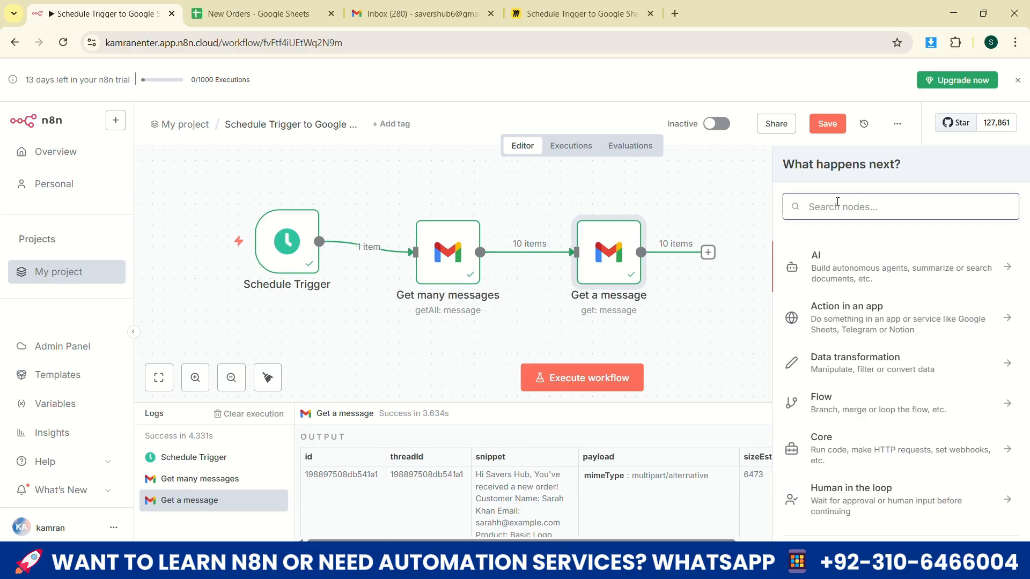
pyautogui.write('code')
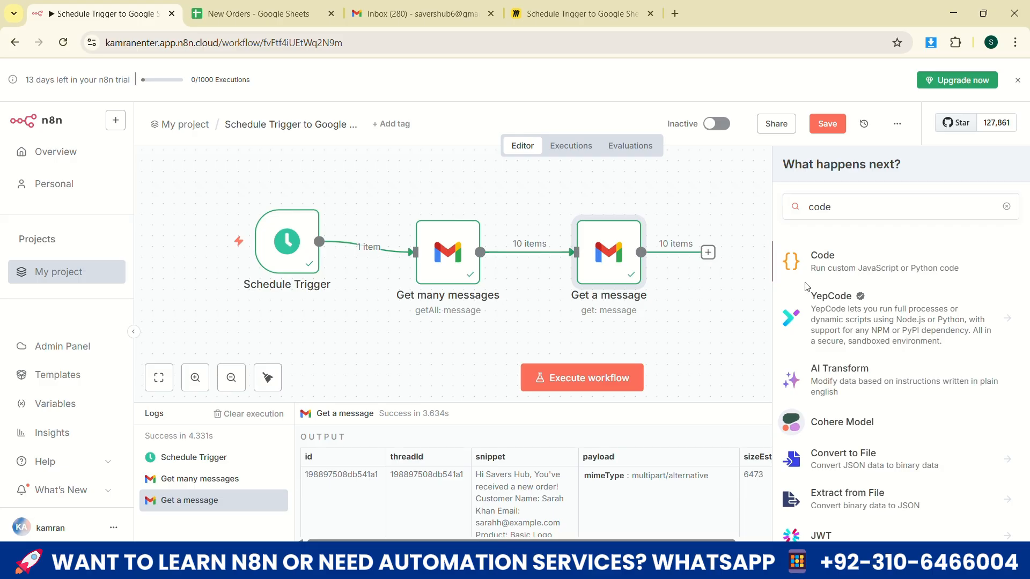
pyautogui.click(858, 275)
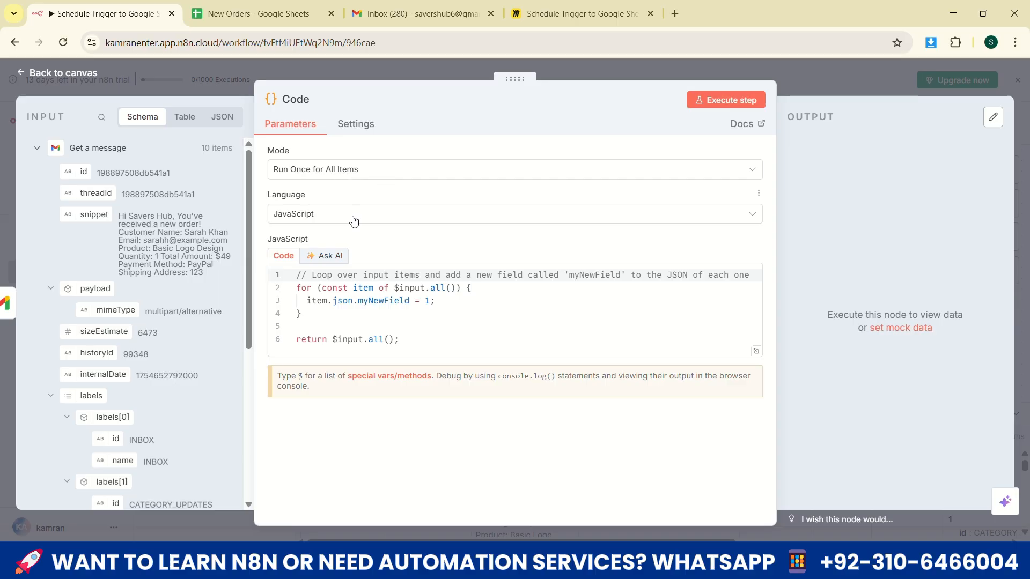
# Clear the default JavaScript from the Code node
pyautogui.tripleClick(378, 309)
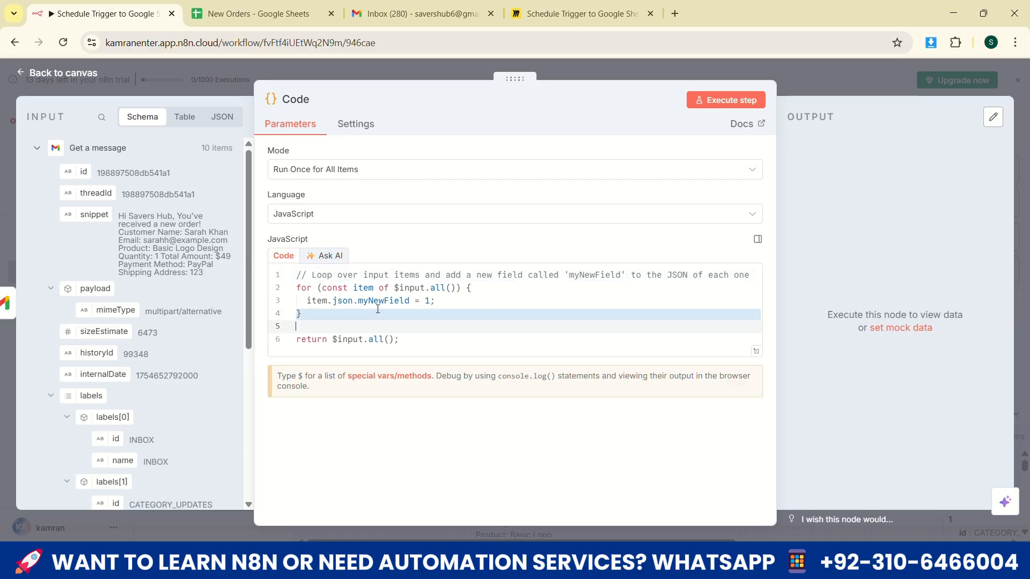
pyautogui.hotkey('ctrl', 'a')
pyautogui.press('BackSpace')
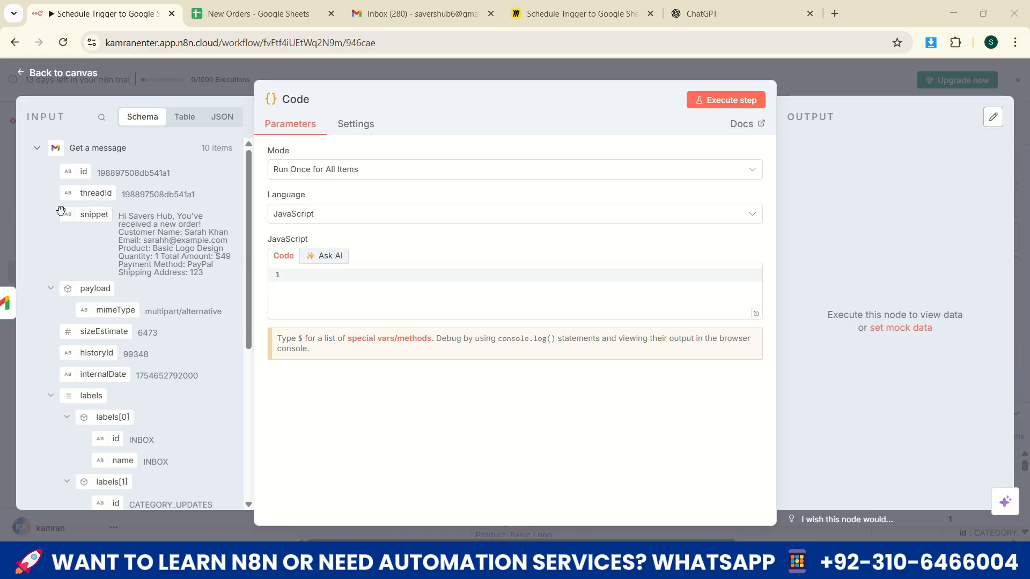
# Capture the snippet field as an image and attach it to a ChatGPT prompt asking how to separate each data in columns for Google Sheets
pyautogui.press('super+shift+s')
pyautogui.moveTo(51, 202); pyautogui.dragTo(239, 284)
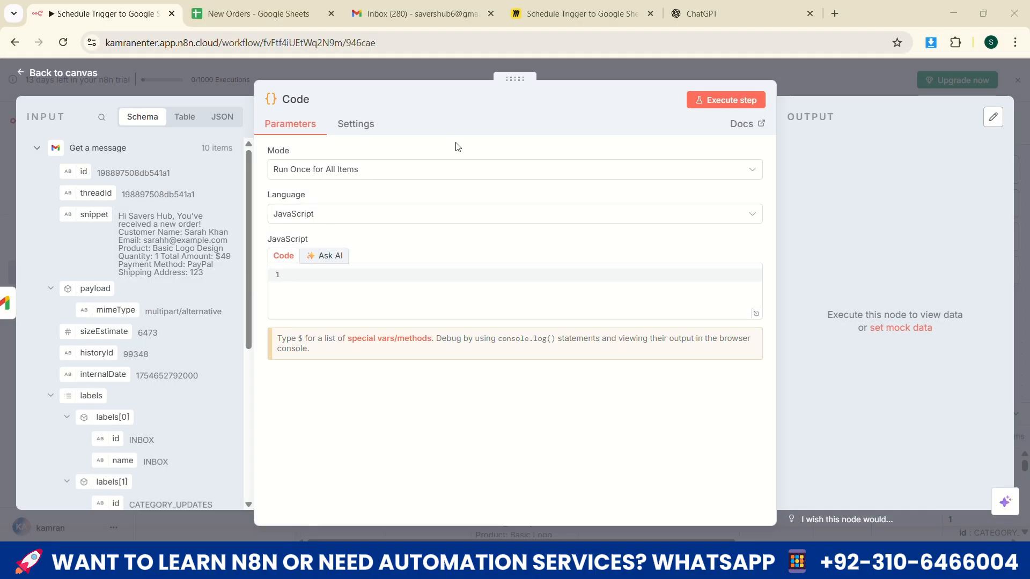
pyautogui.click(704, 14)
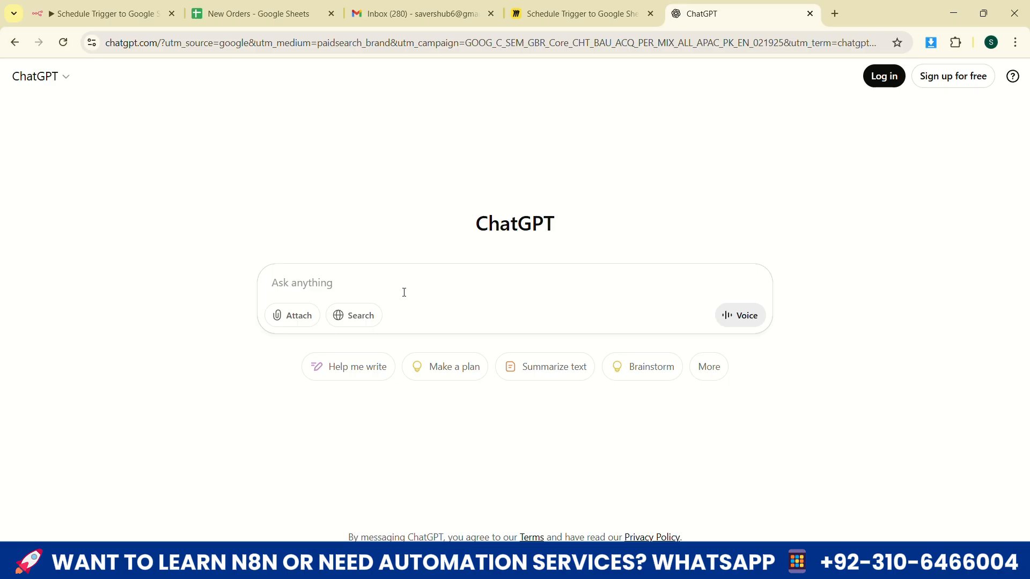
pyautogui.click(297, 324)
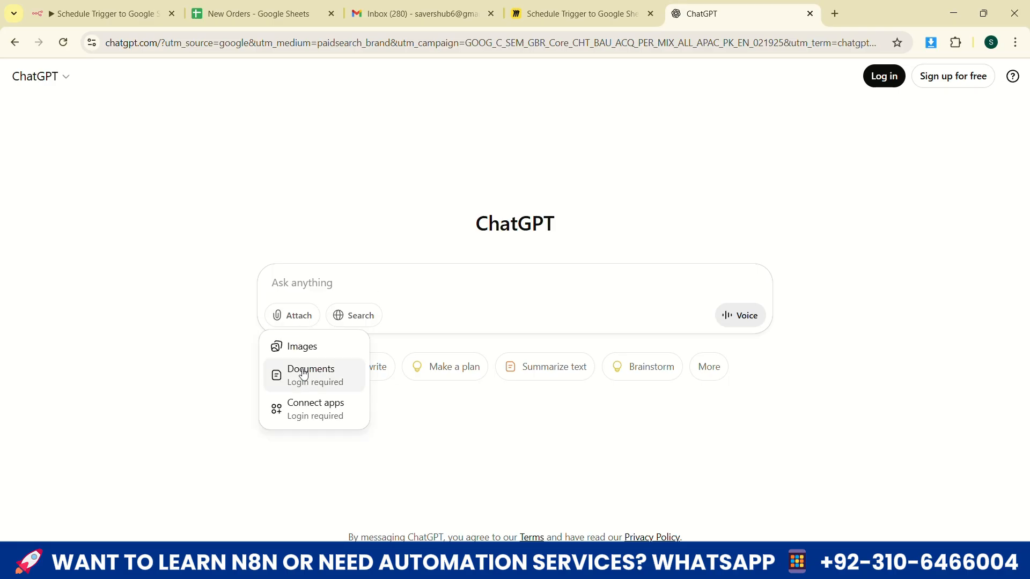
pyautogui.click(303, 358)
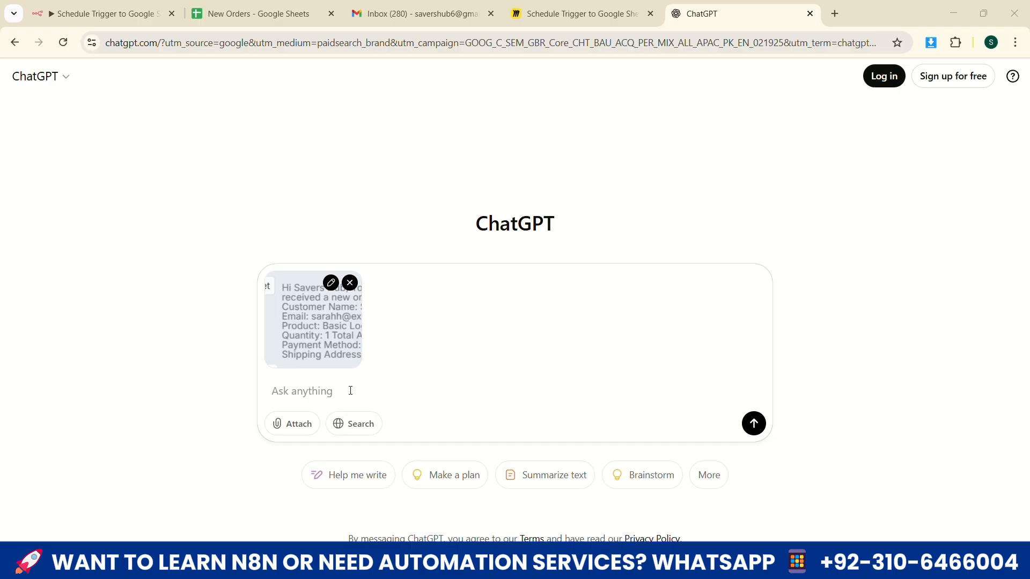
pyautogui.write('this is gmail order recieved but in n8n it is in paragraph like this snippet how to separate each data in columns and add into google sheets guide me')
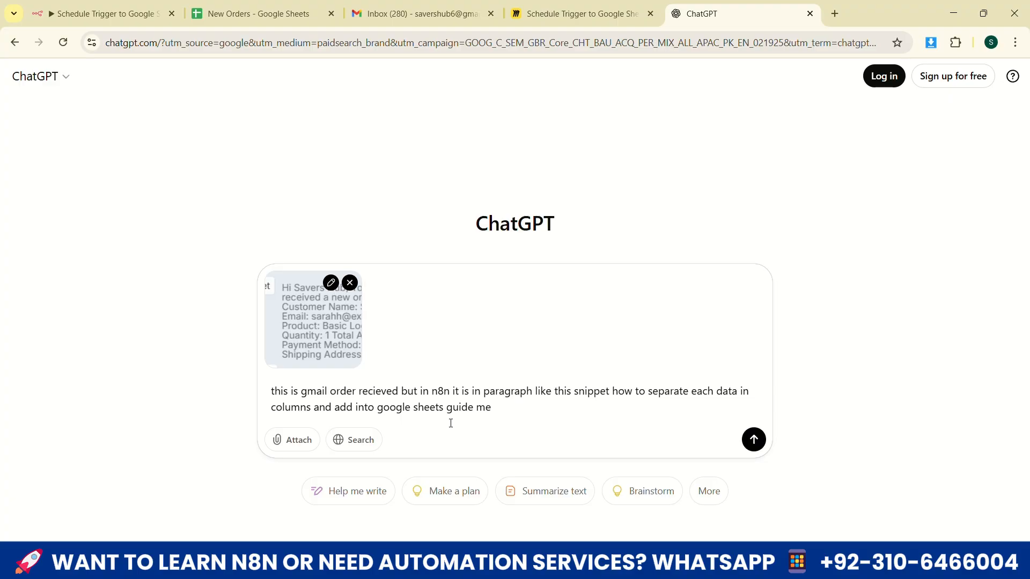
# Send the prompt to ChatGPT and review its example function code and Google Sheets field mapping
pyautogui.click(754, 441)
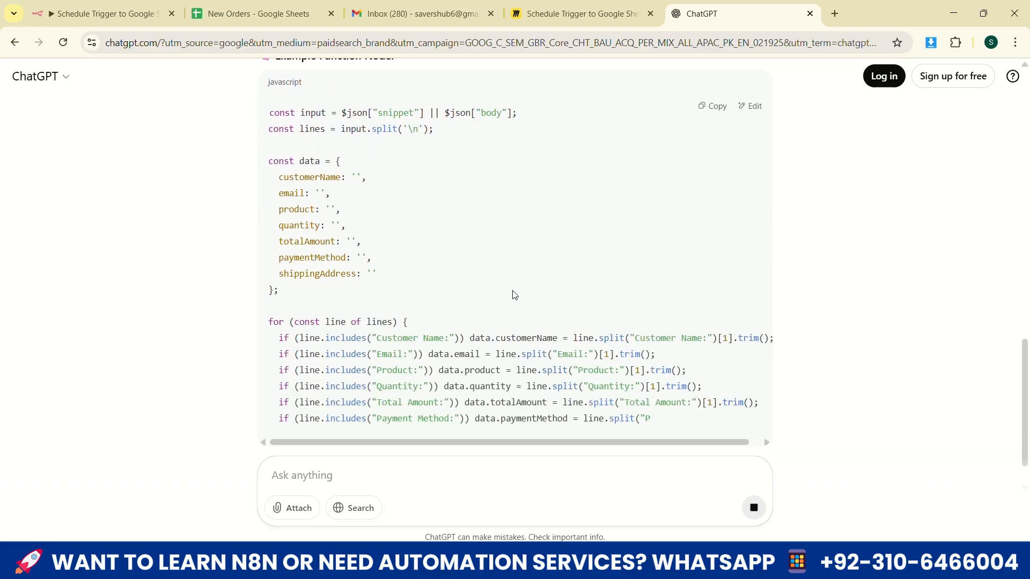
pyautogui.scroll(3, 514, 293)
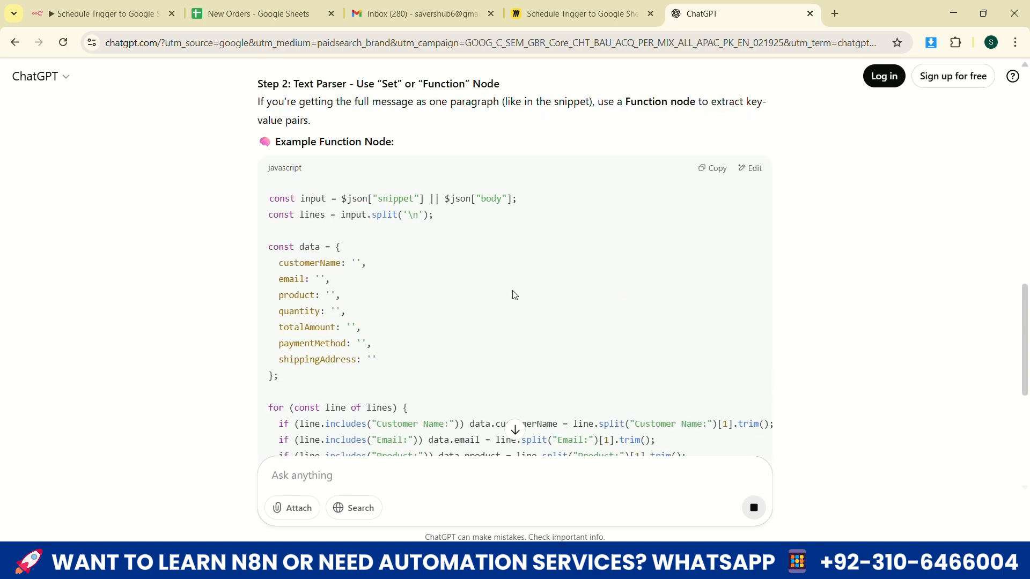
pyautogui.scroll(-8, 514, 295)
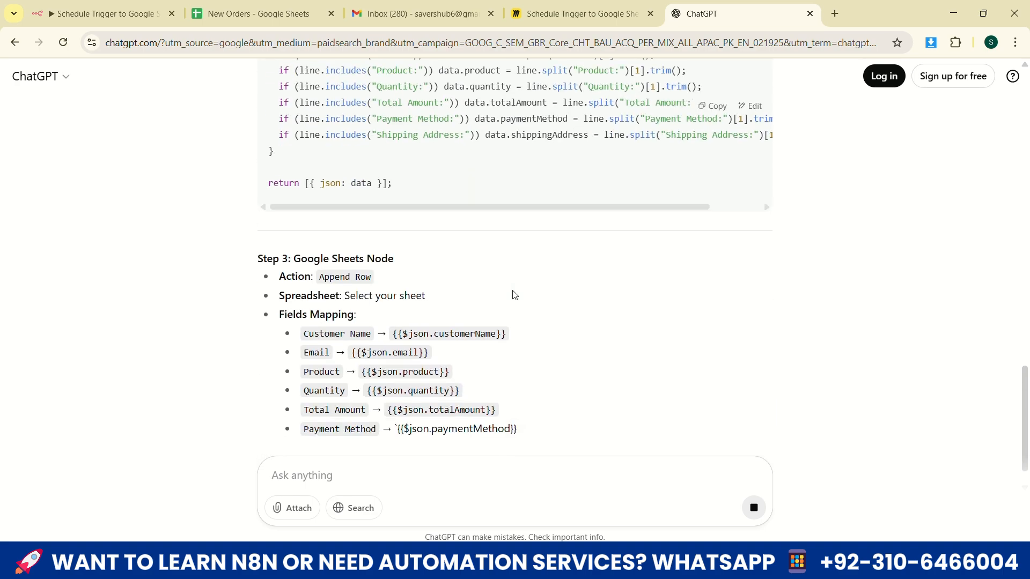
pyautogui.scroll(5, 498, 103)
pyautogui.scroll(1, 421, 177)
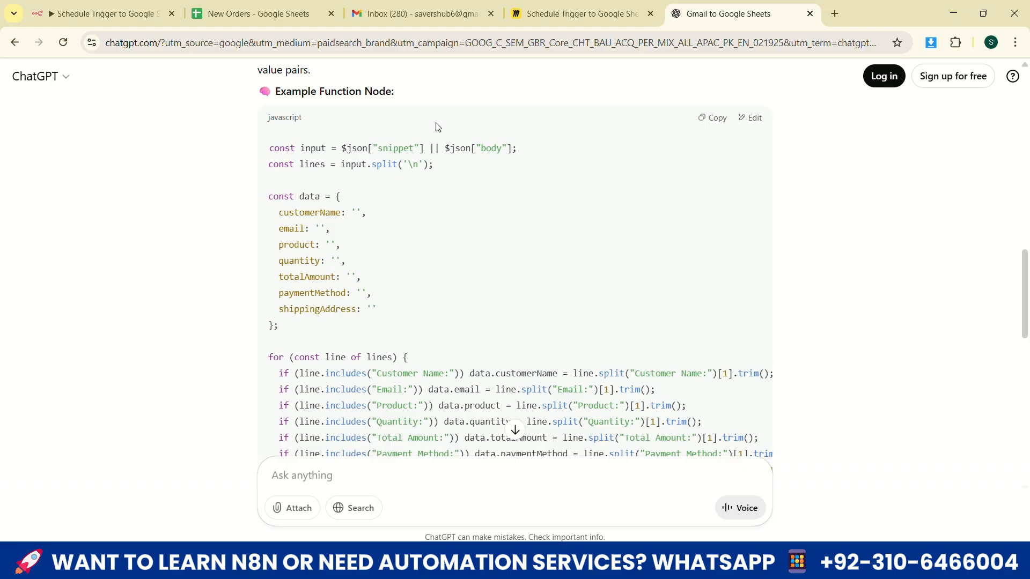
# Copy ChatGPT's example function code into the empty Code node in n8n and execute the node
pyautogui.moveTo(269, 149); pyautogui.dragTo(454, 326)
pyautogui.scroll(-3, 384, 241)
pyautogui.scroll(-1, 388, 239)
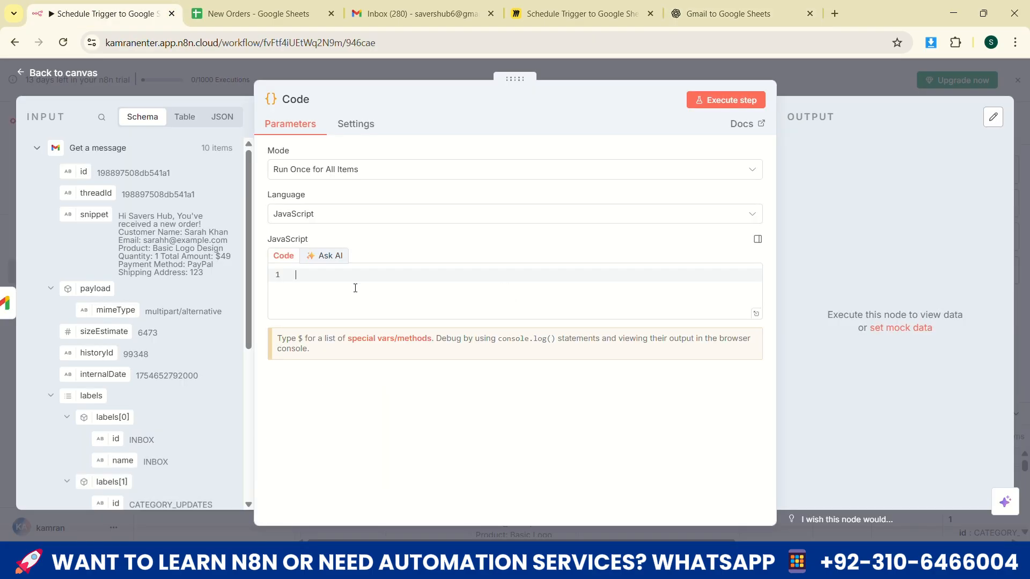
pyautogui.hotkey('ctrl', 'v')
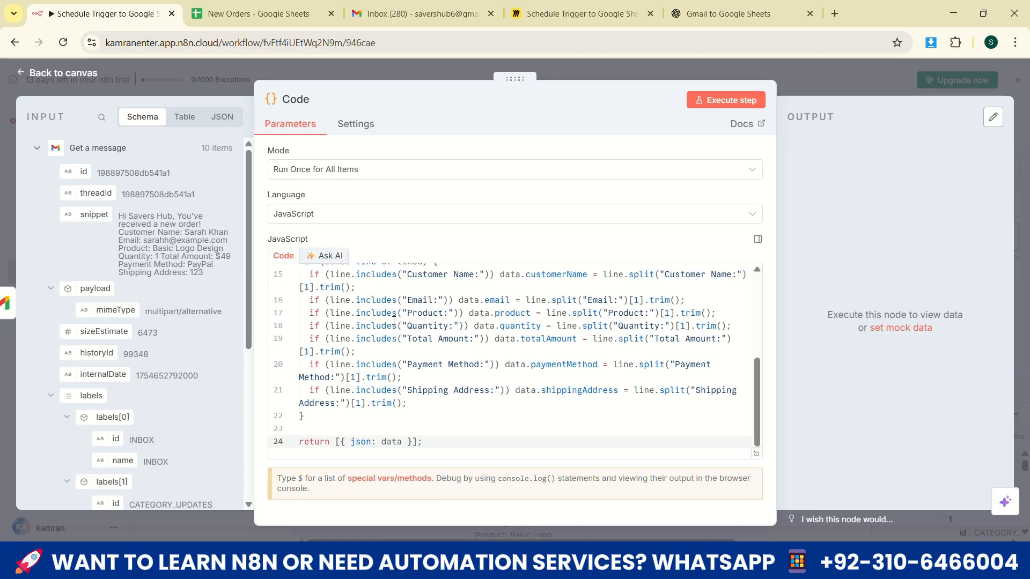
pyautogui.click(743, 99)
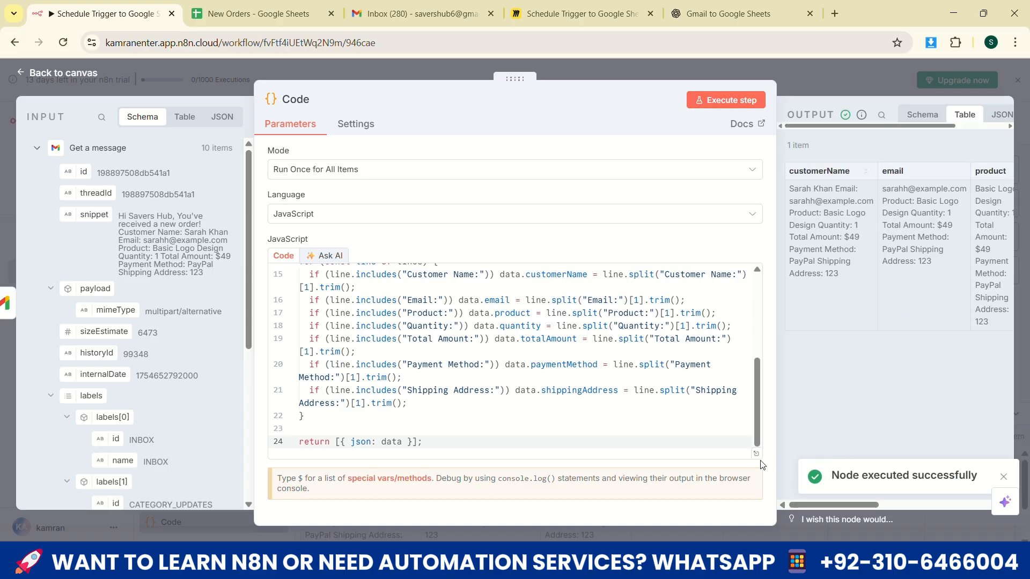
# Examine the customerName and email columns in the Code node's output table
pyautogui.moveTo(842, 504)
pyautogui.mouseDown()
pyautogui.moveTo(909, 495)
pyautogui.moveTo(842, 503)
pyautogui.mouseUp()
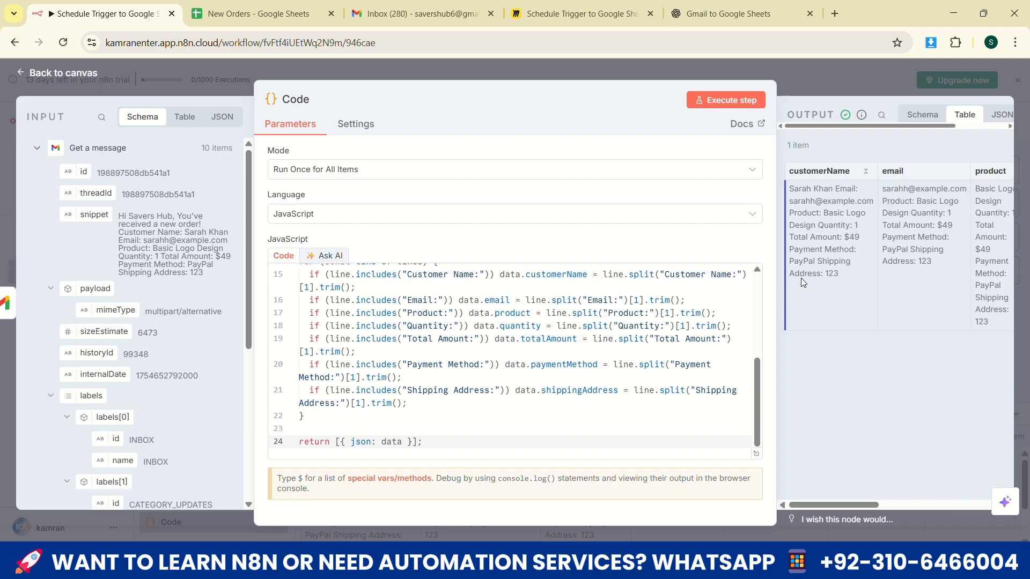
pyautogui.moveTo(795, 191)
pyautogui.mouseDown()
pyautogui.moveTo(847, 282)
pyautogui.moveTo(810, 201)
pyautogui.mouseUp()
pyautogui.moveTo(882, 188); pyautogui.dragTo(901, 226)
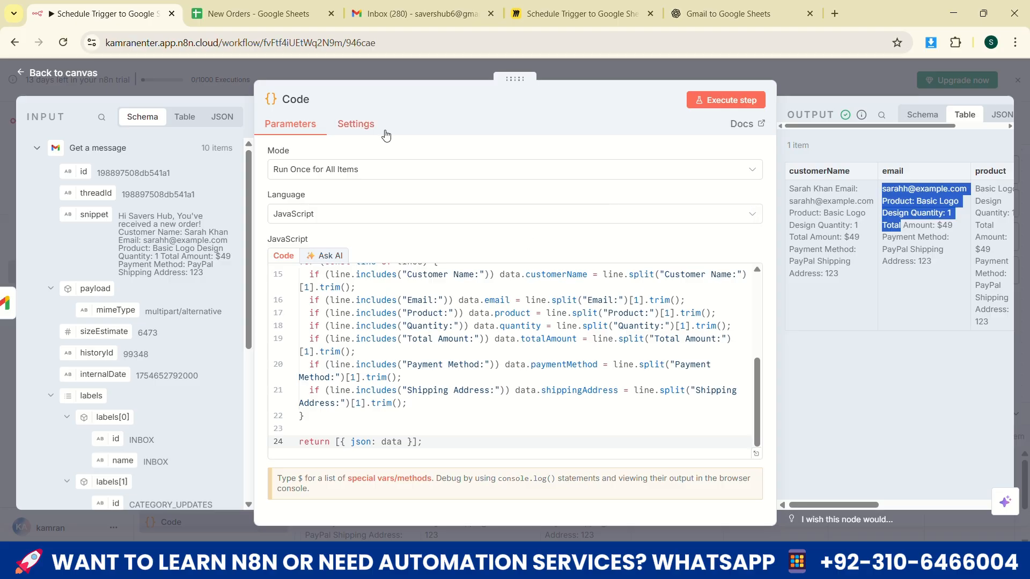
# Return to ChatGPT and review its reply to the request for separate Name, Email, Product, Quantity and Amount values
pyautogui.click(664, 17)
pyautogui.scroll(10, 471, 122)
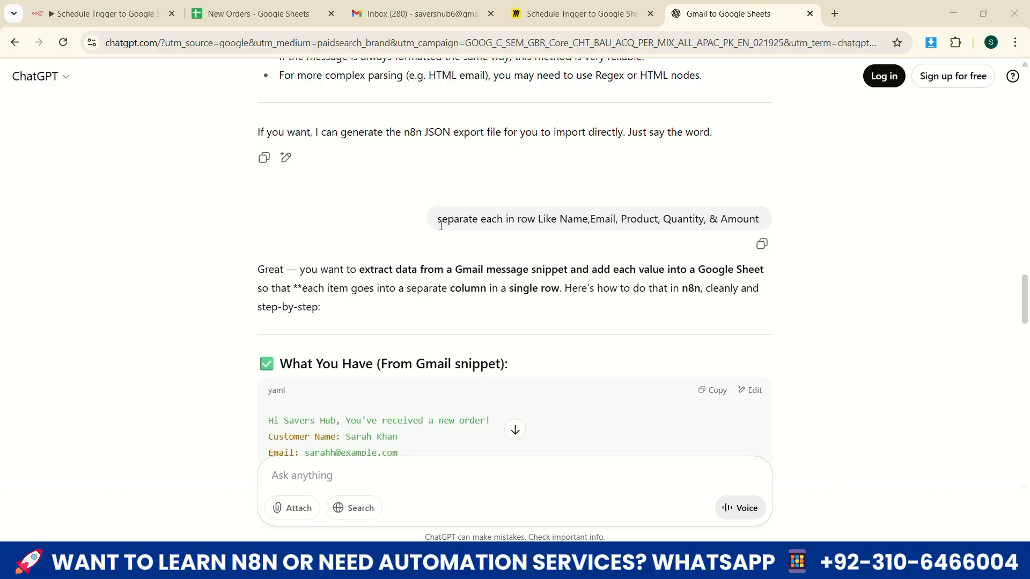
pyautogui.moveTo(442, 220); pyautogui.dragTo(505, 222)
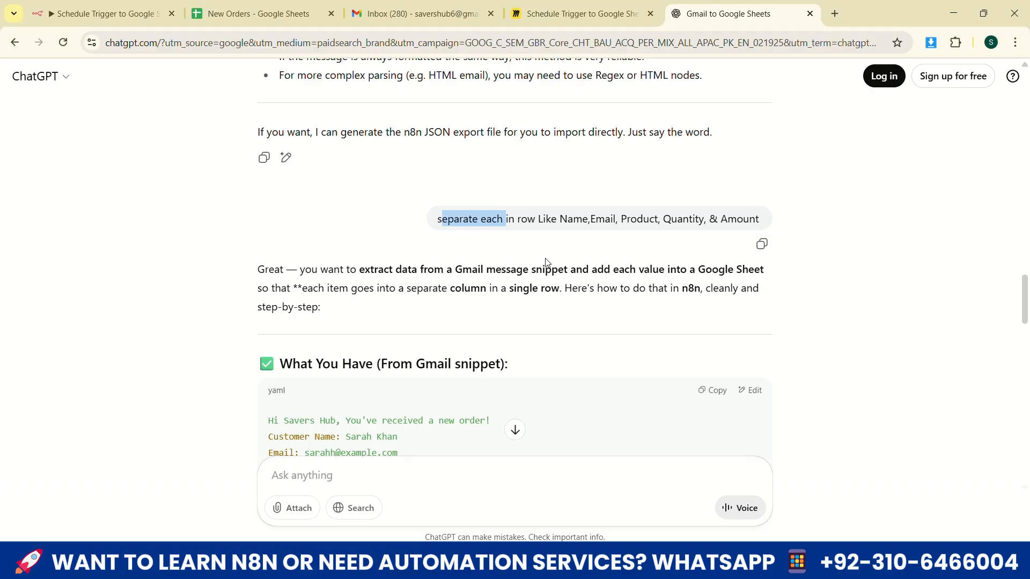
pyautogui.scroll(-15, 400, 315)
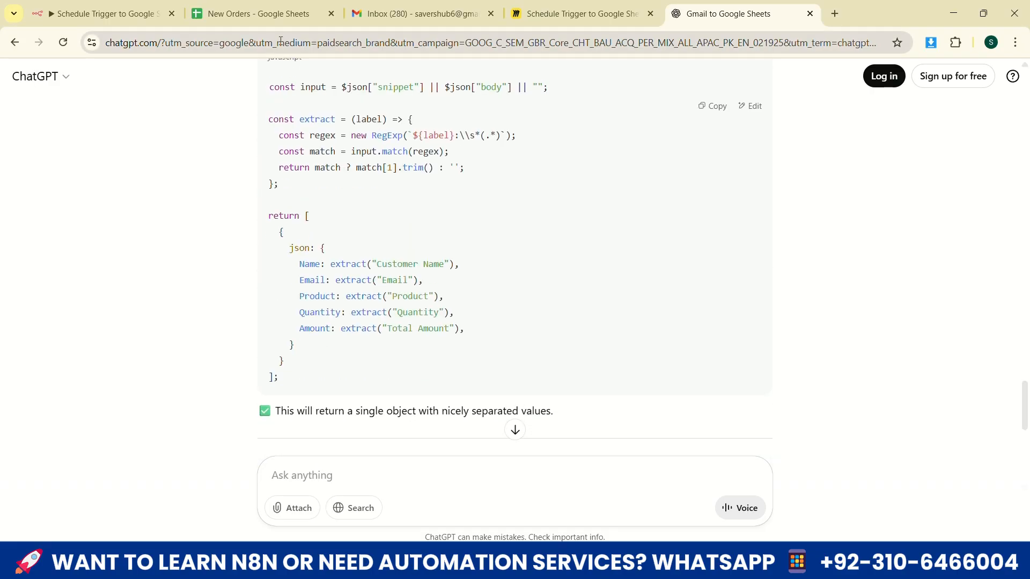
# Run ChatGPT's revised extract-function code in the n8n Code node and compare its Name output with the input snippet
pyautogui.hotkey('ctrl', '1')
pyautogui.click(646, 327)
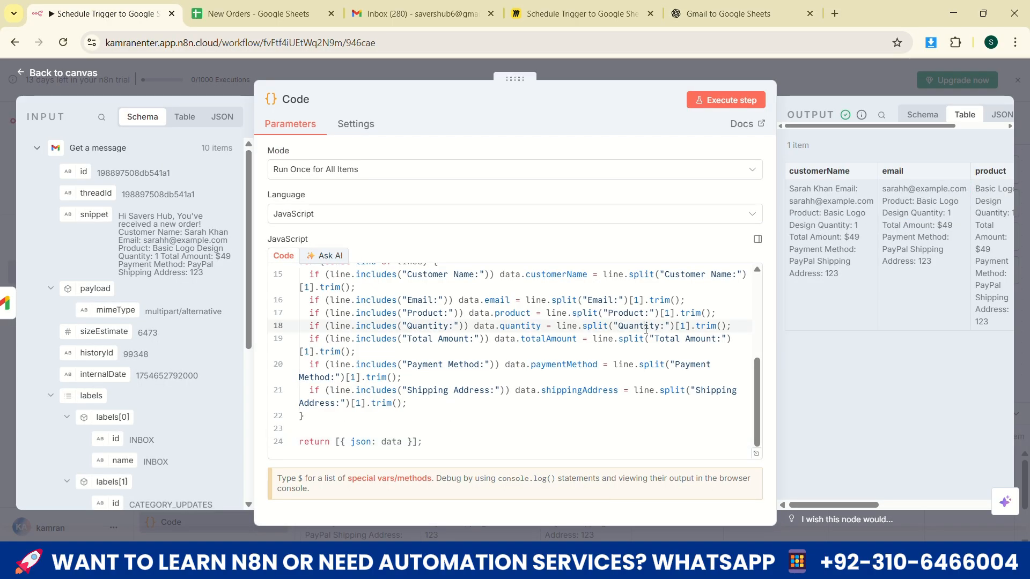
pyautogui.hotkey('ctrl', 'a')
pyautogui.hotkey('ctrl', 'v')
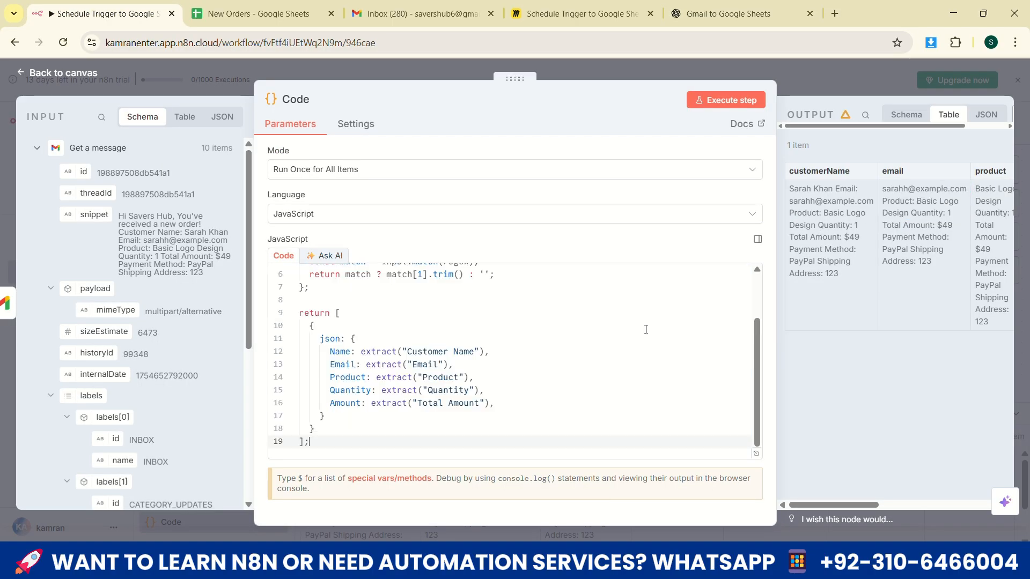
pyautogui.click(739, 101)
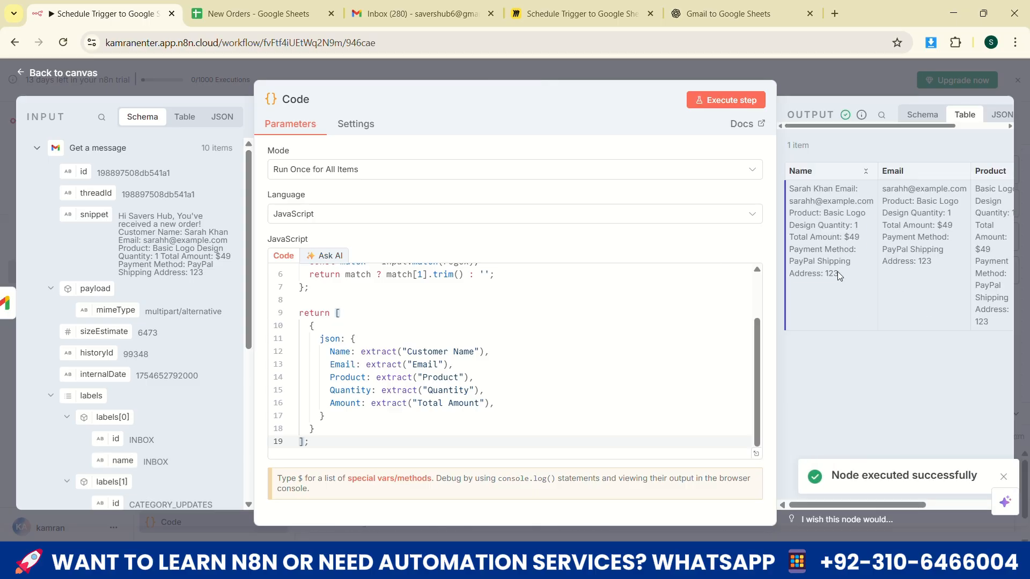
pyautogui.moveTo(838, 273); pyautogui.dragTo(815, 201)
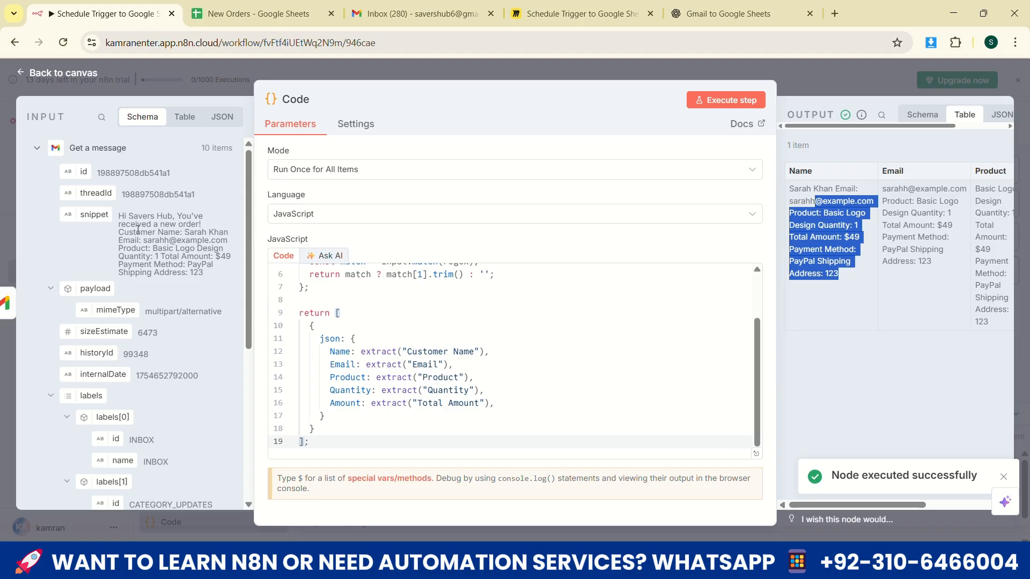
pyautogui.moveTo(118, 215); pyautogui.dragTo(204, 219)
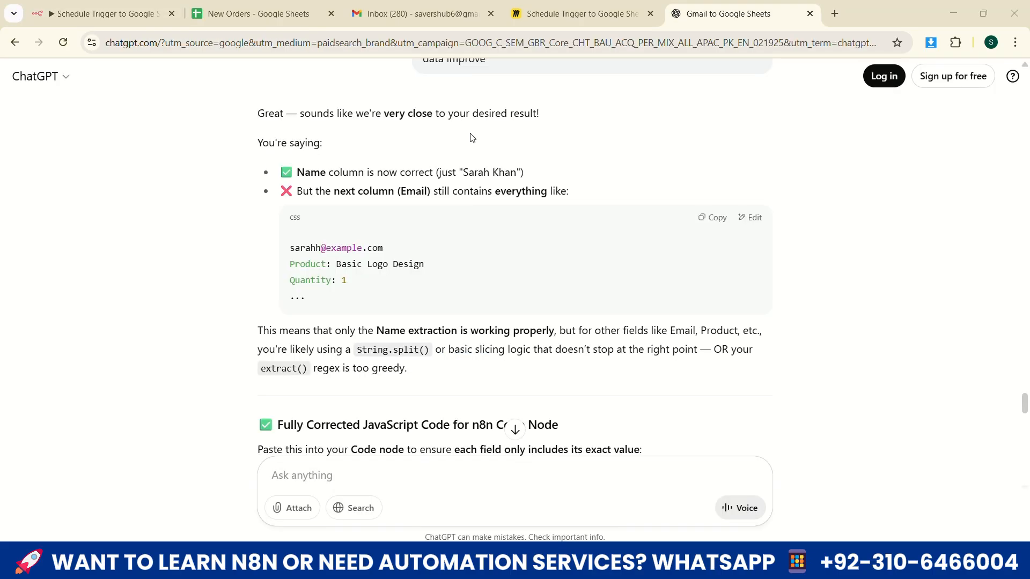
# Review ChatGPT's fully corrected JavaScript for the Code node along with the improvement request and explanation above it
pyautogui.scroll(2, 545, 214)
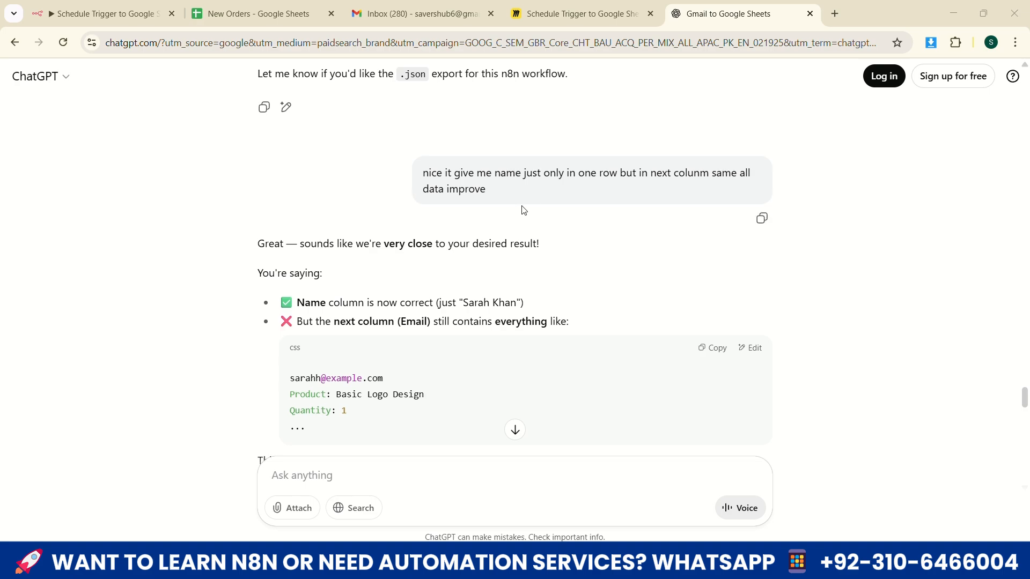
pyautogui.scroll(-5, 519, 209)
pyautogui.scroll(-5, 520, 210)
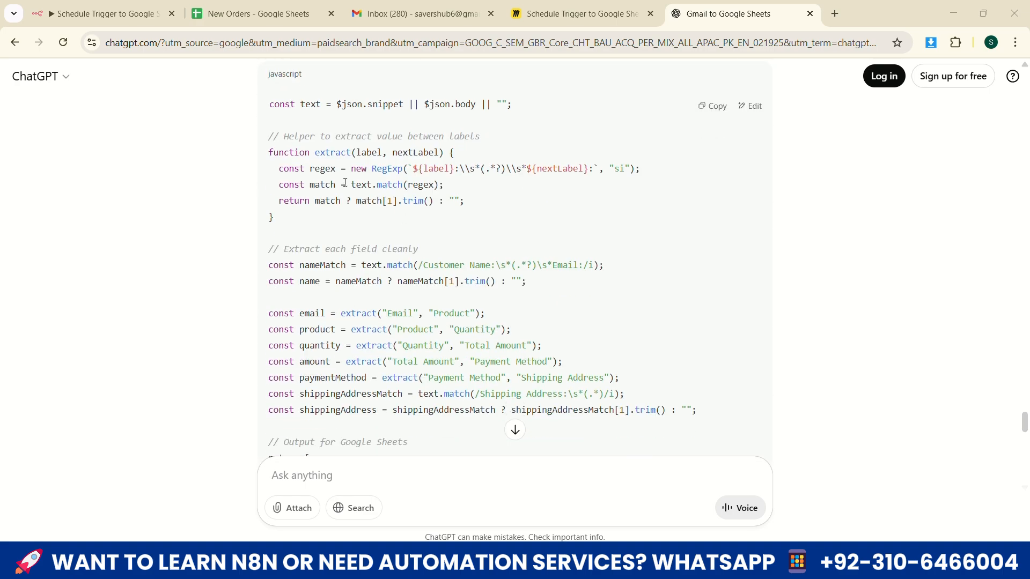
pyautogui.moveTo(266, 103); pyautogui.dragTo(472, 311)
pyautogui.scroll(-3, 405, 254)
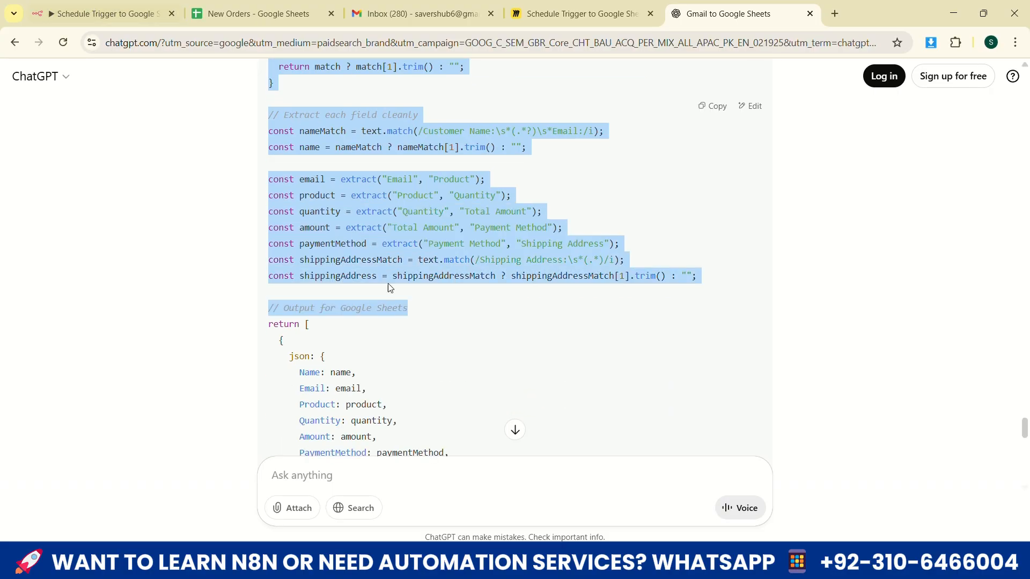
pyautogui.click(357, 266)
pyautogui.scroll(10, 357, 265)
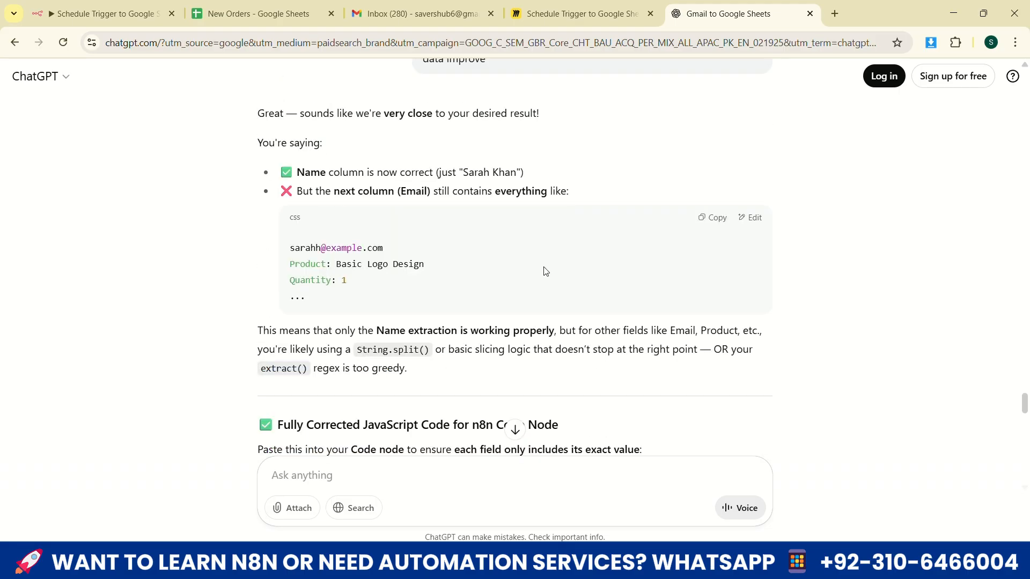
pyautogui.scroll(-1, 523, 260)
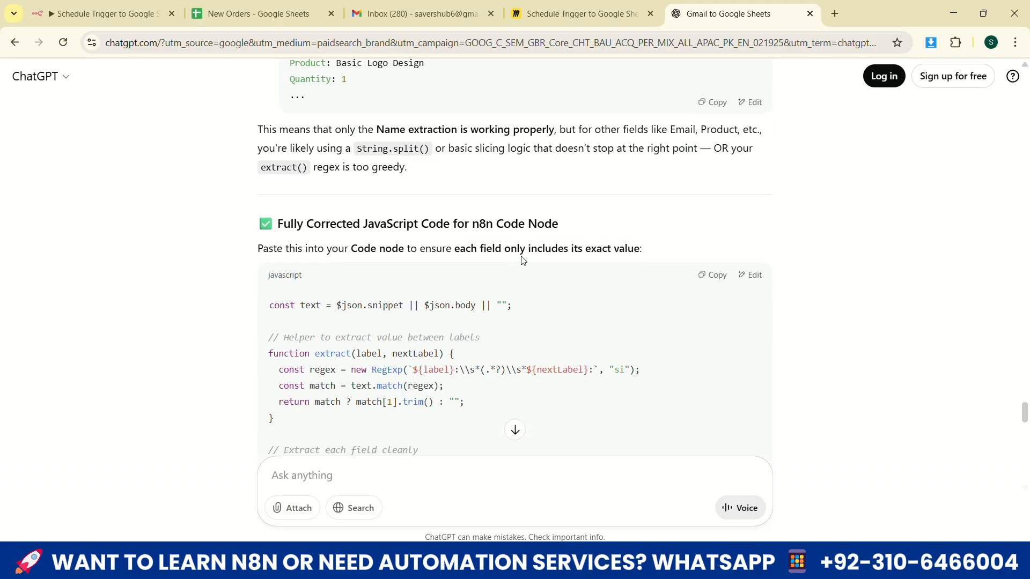
pyautogui.scroll(-3, 523, 260)
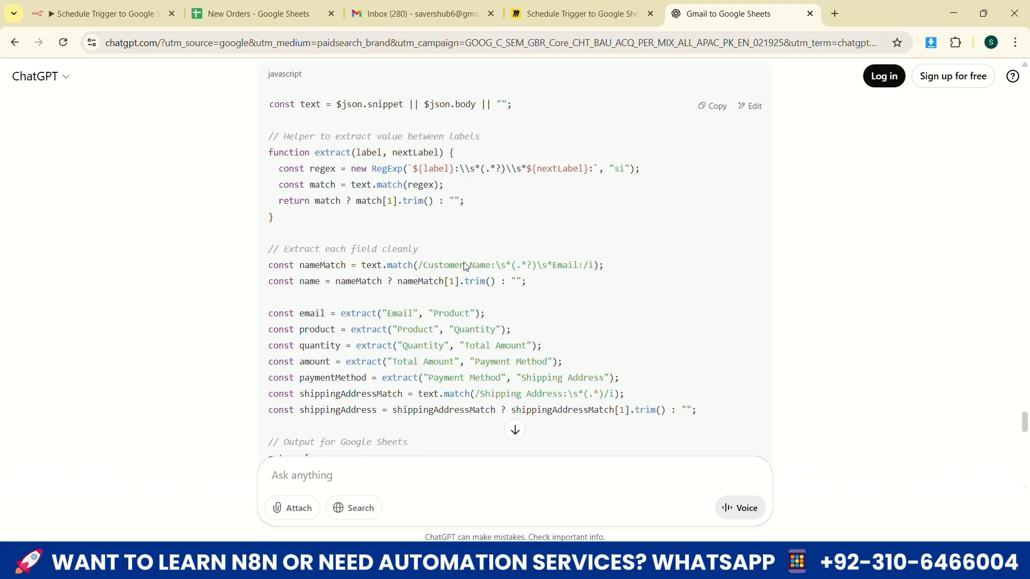
# Return to n8n, check the corrected script and its output columns through Amount, execute the Code node again and close it
pyautogui.hotkey('ctrl', '1')
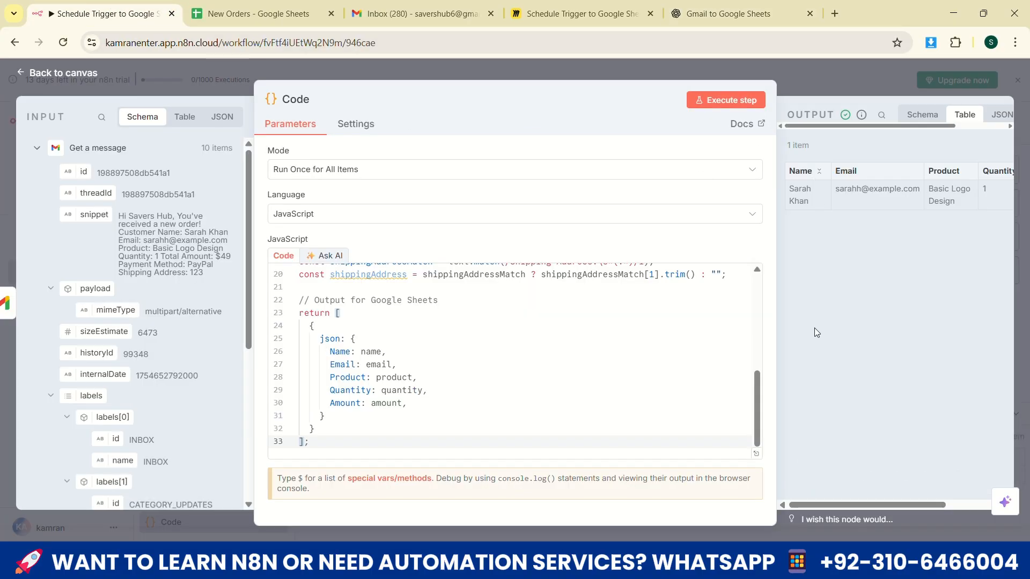
pyautogui.scroll(5, 399, 319)
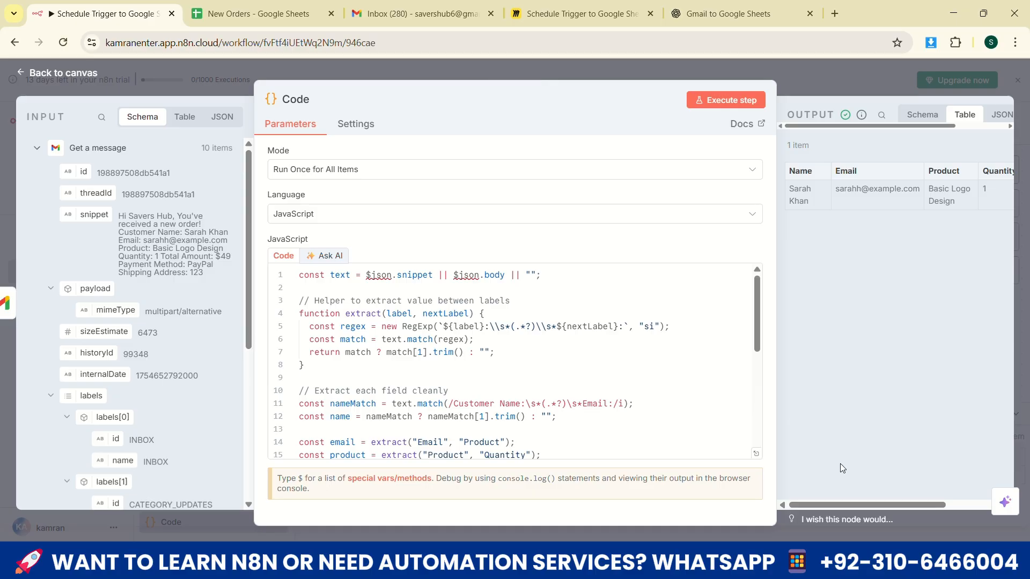
pyautogui.moveTo(825, 503)
pyautogui.mouseDown()
pyautogui.moveTo(1027, 523)
pyautogui.moveTo(893, 524)
pyautogui.moveTo(806, 502)
pyautogui.mouseUp()
pyautogui.moveTo(878, 507); pyautogui.dragTo(909, 494)
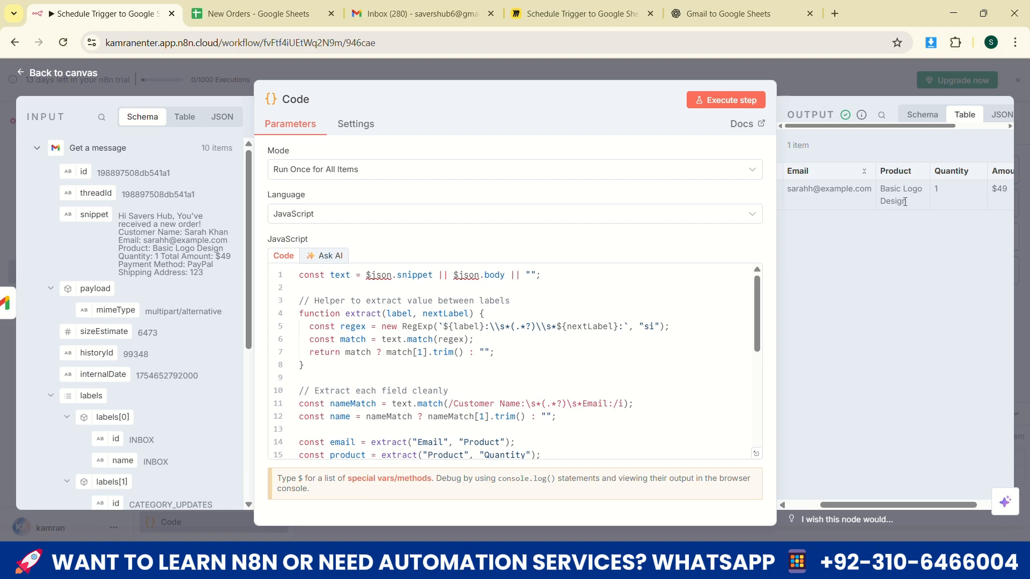
pyautogui.moveTo(915, 506); pyautogui.dragTo(940, 506)
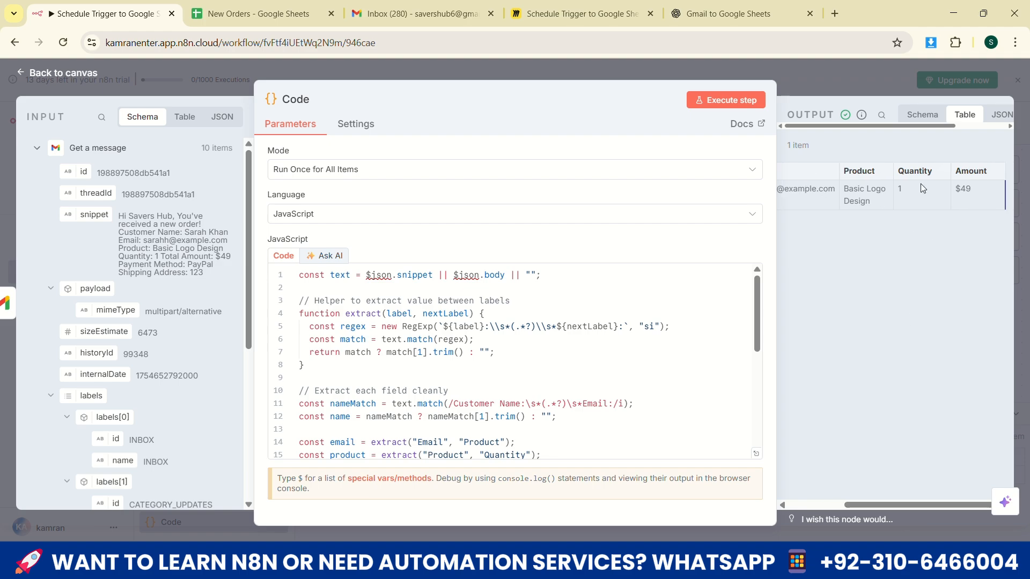
pyautogui.click(715, 99)
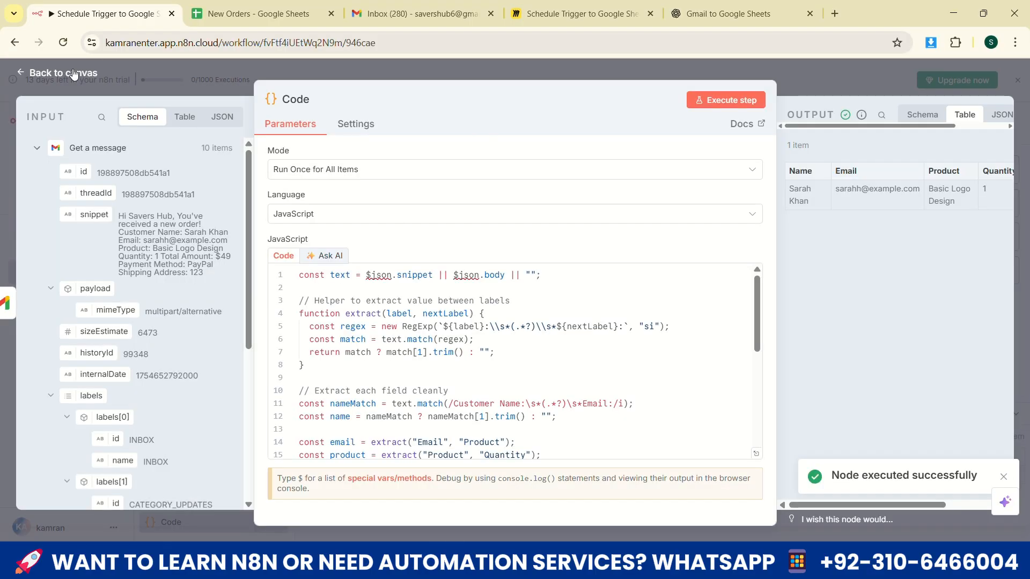
pyautogui.press('Escape')
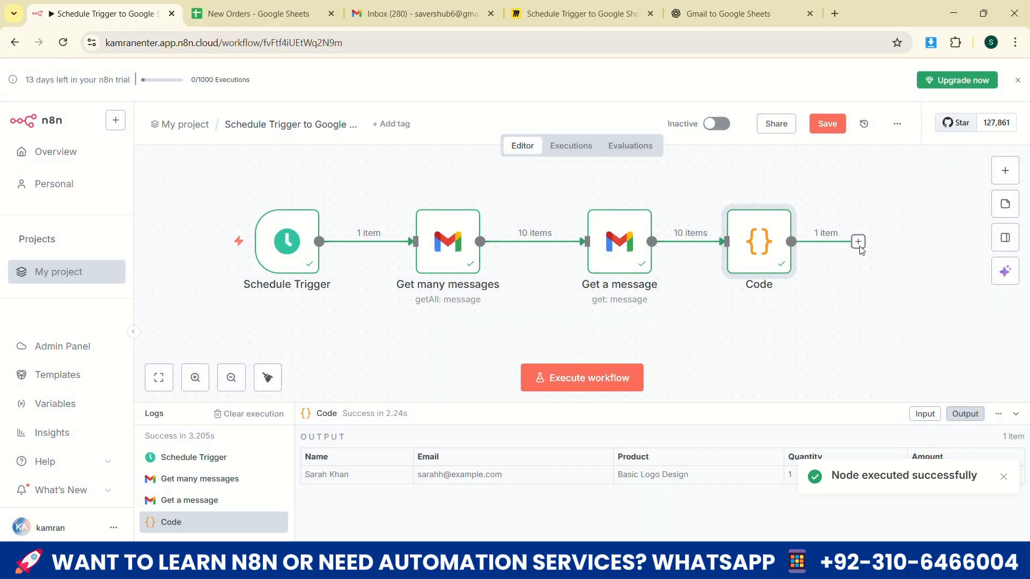
# Add a Google Sheets node with the Append row in sheet action after the Code node
pyautogui.click(860, 244)
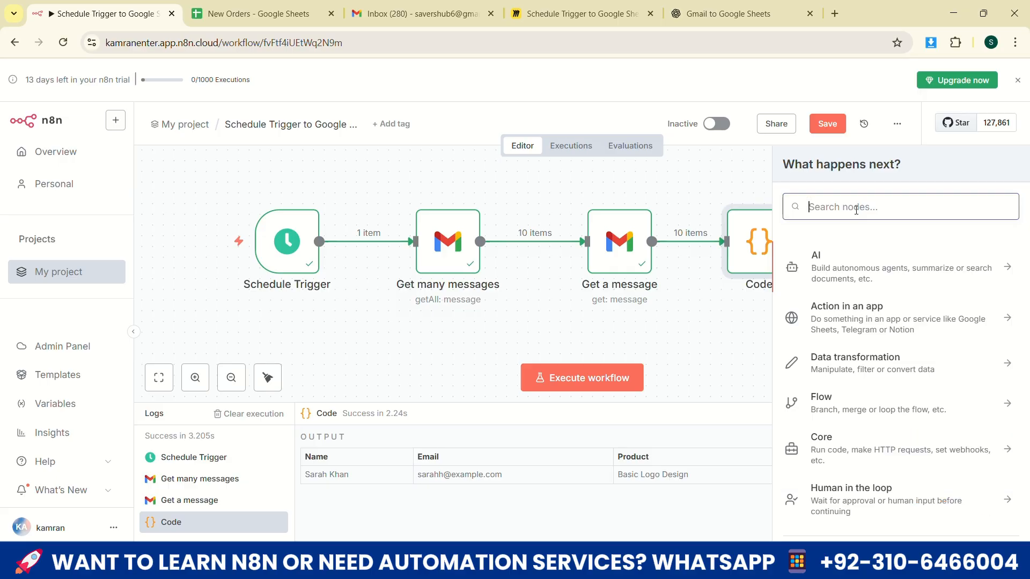
pyautogui.write('google')
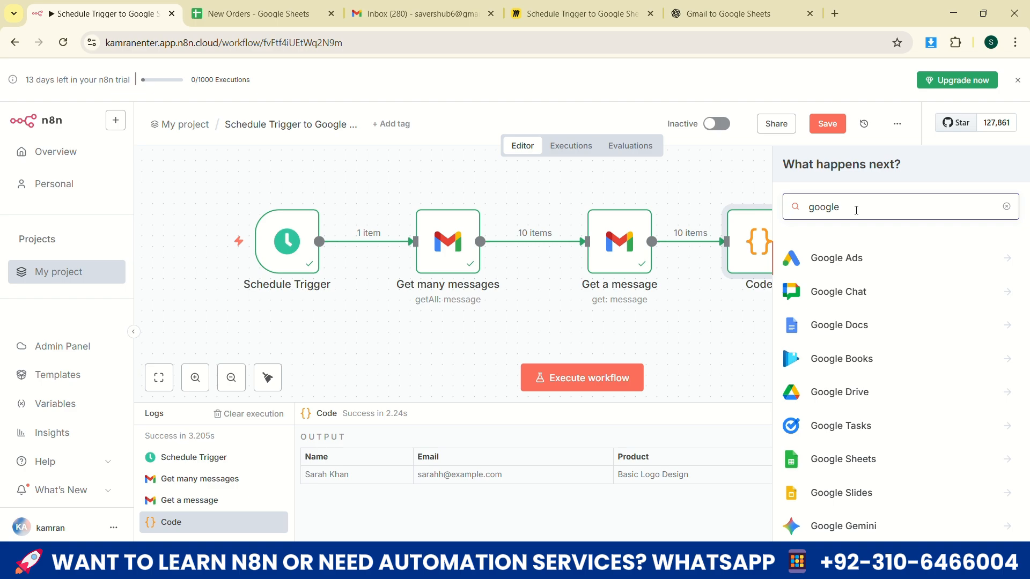
pyautogui.write('shhet')
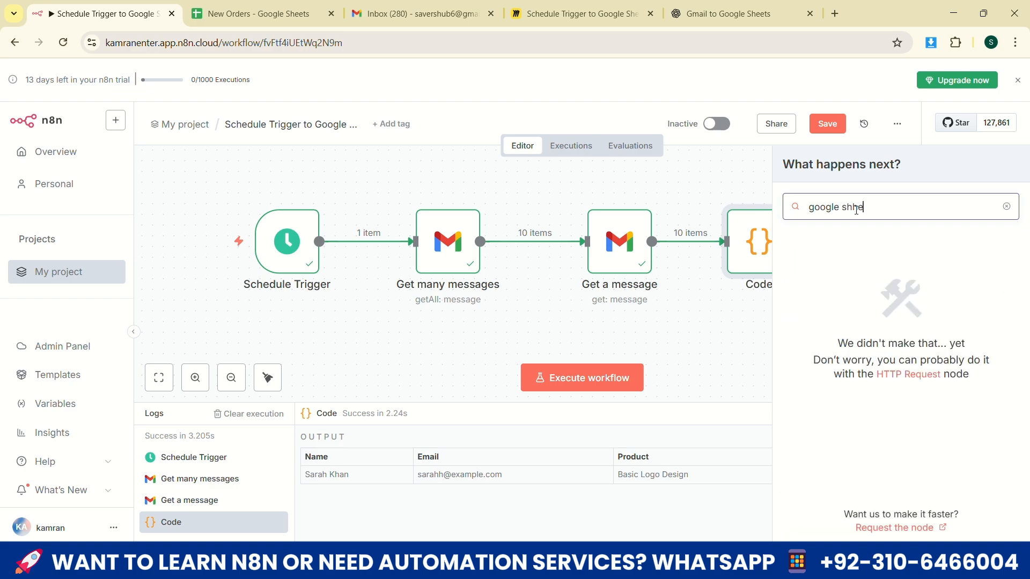
pyautogui.press('BackSpace')
pyautogui.press('BackSpace')
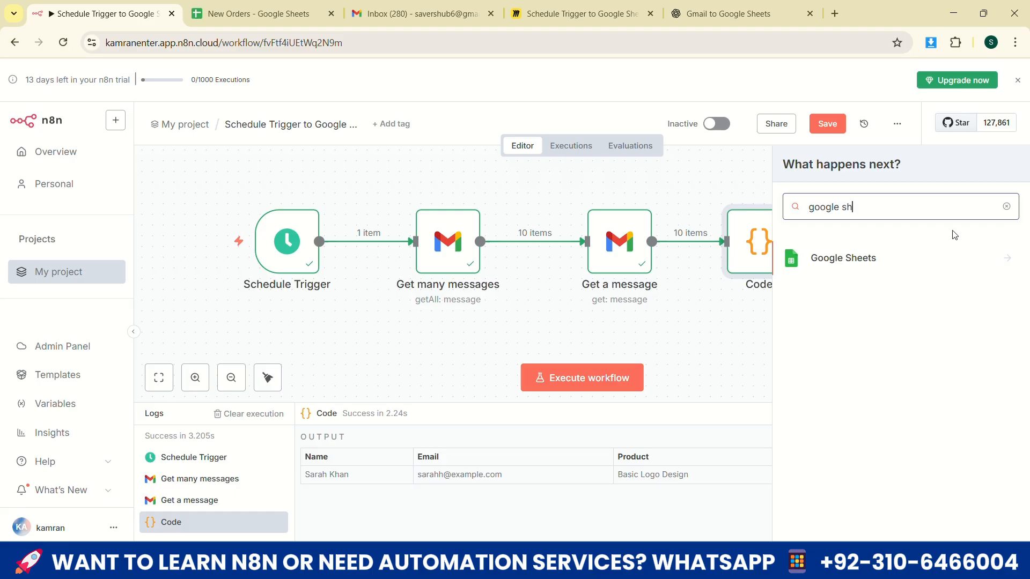
pyautogui.click(1007, 260)
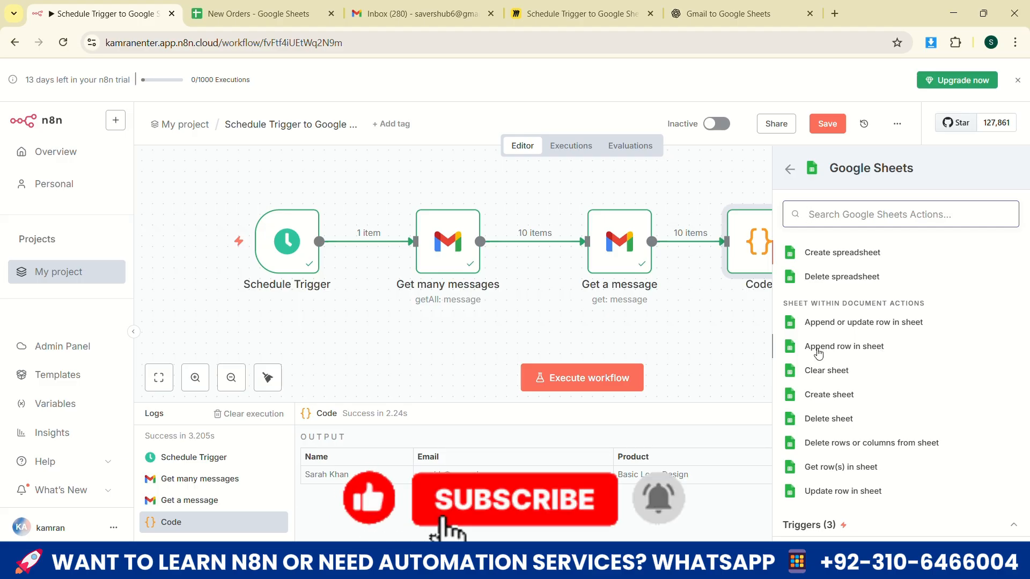
pyautogui.click(853, 347)
# Create a Google Sheets OAuth2 credential for the node by signing in with the Google account and granting n8n.cloud access
pyautogui.click(451, 164)
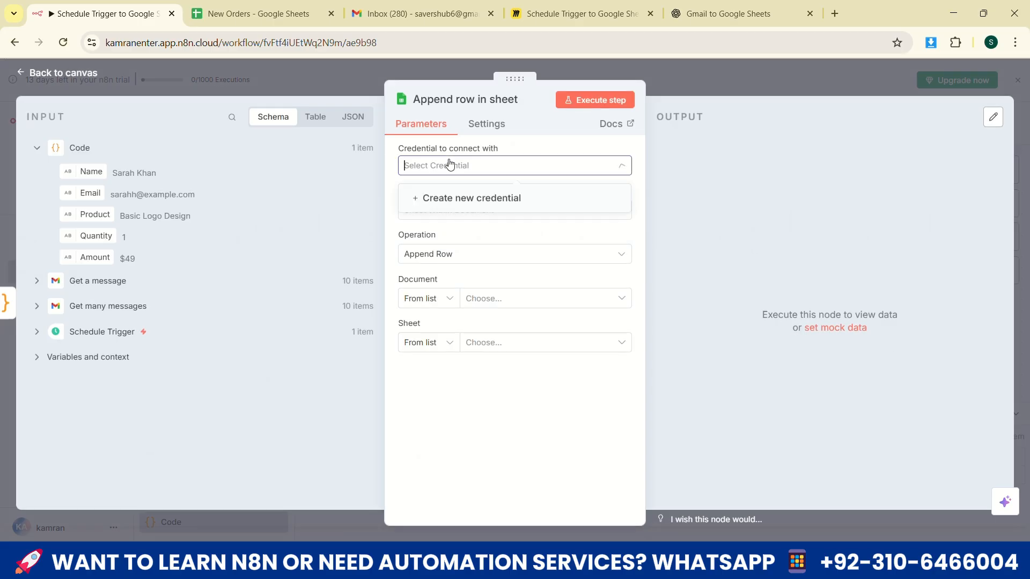
pyautogui.click(460, 197)
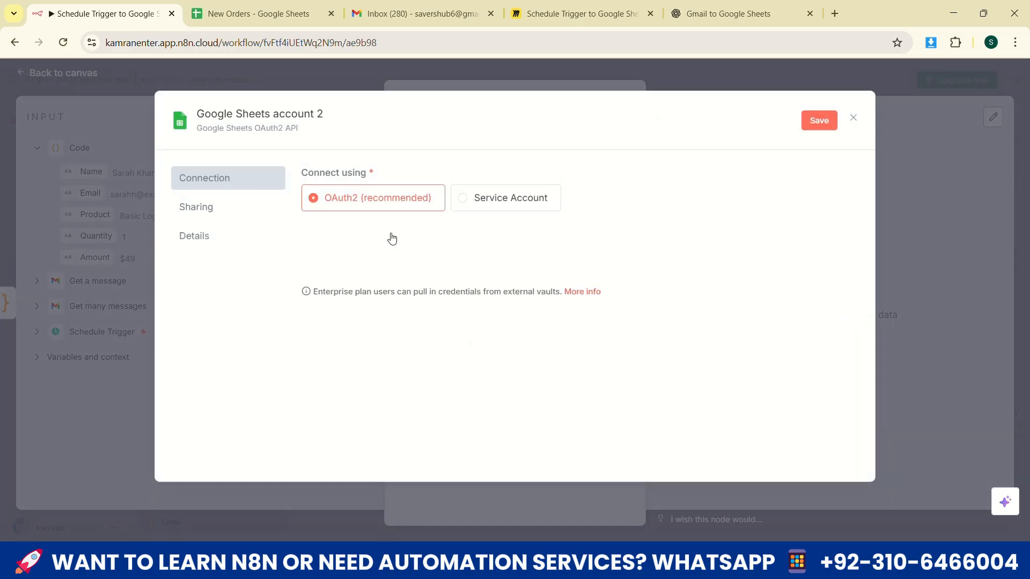
pyautogui.click(393, 239)
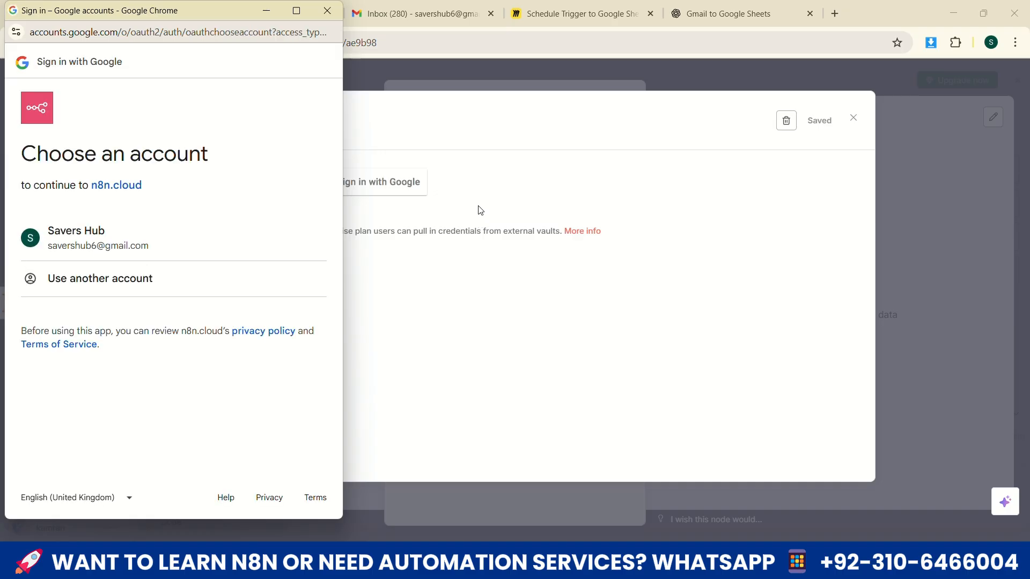
pyautogui.click(290, 236)
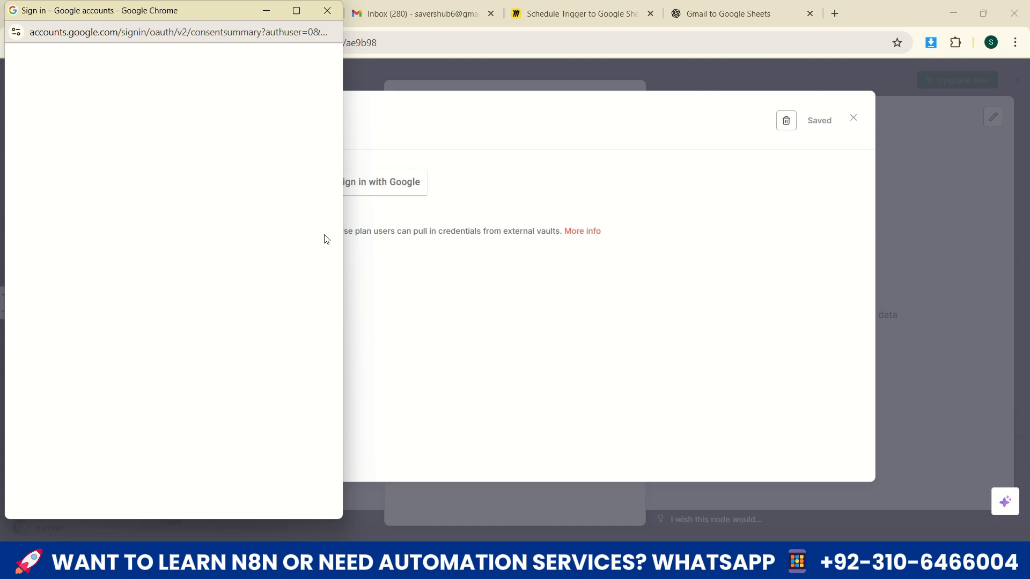
pyautogui.scroll(-1, 164, 389)
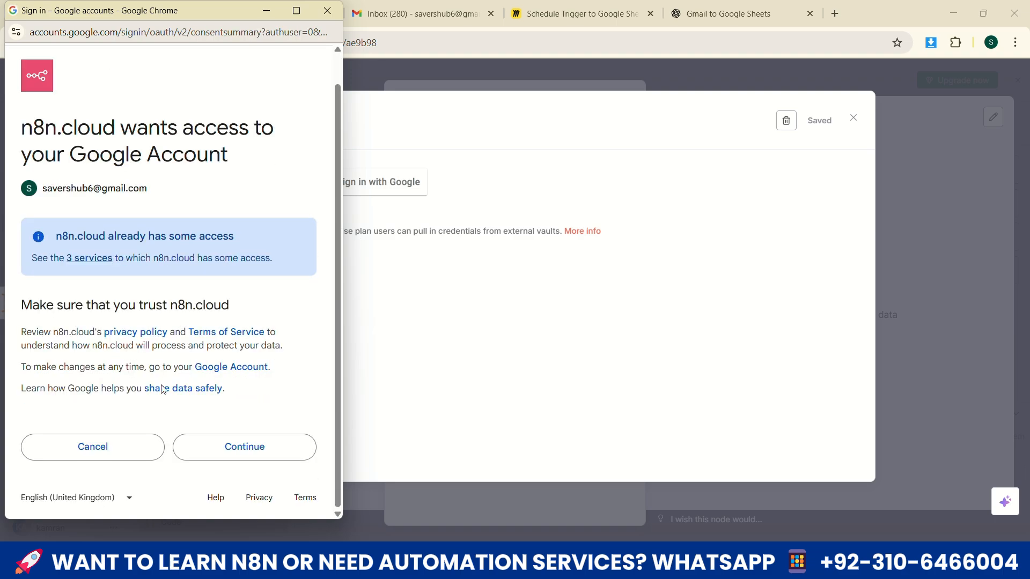
pyautogui.click(223, 448)
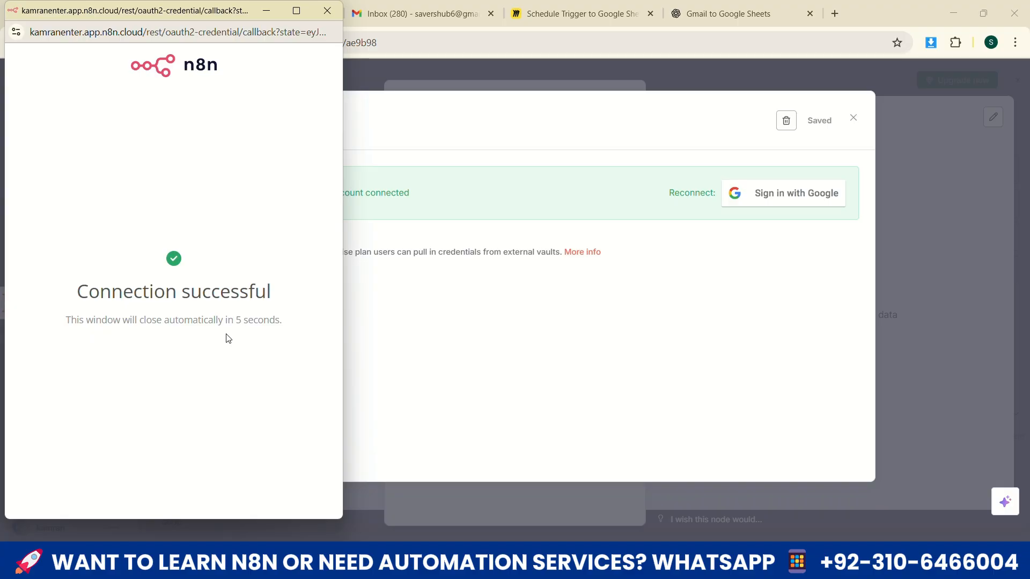
pyautogui.press('Escape')
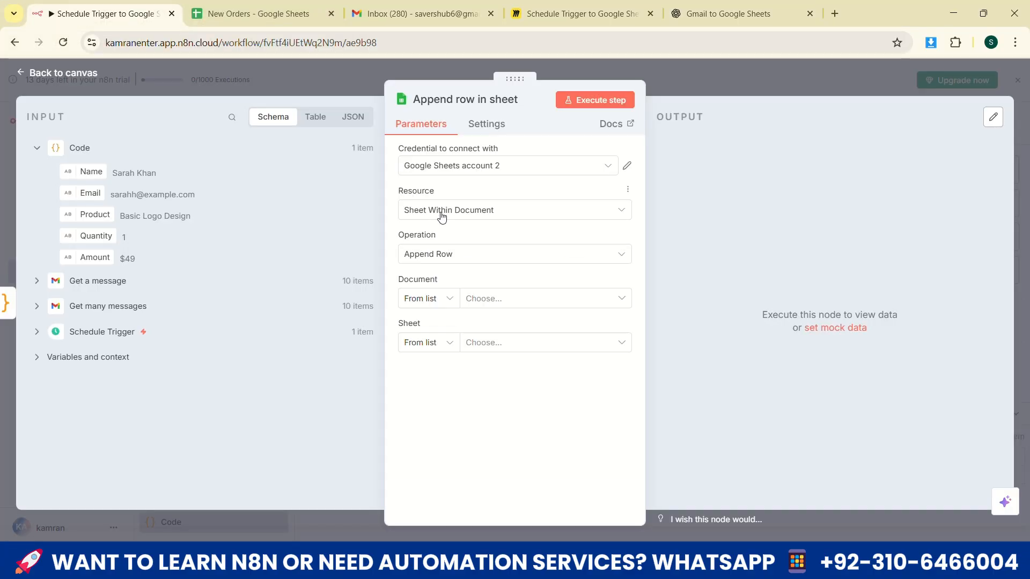
# Keep the resource Sheet Within Document and the operation Append Row, and choose New Orders as the document
pyautogui.click(442, 211)
pyautogui.click(442, 266)
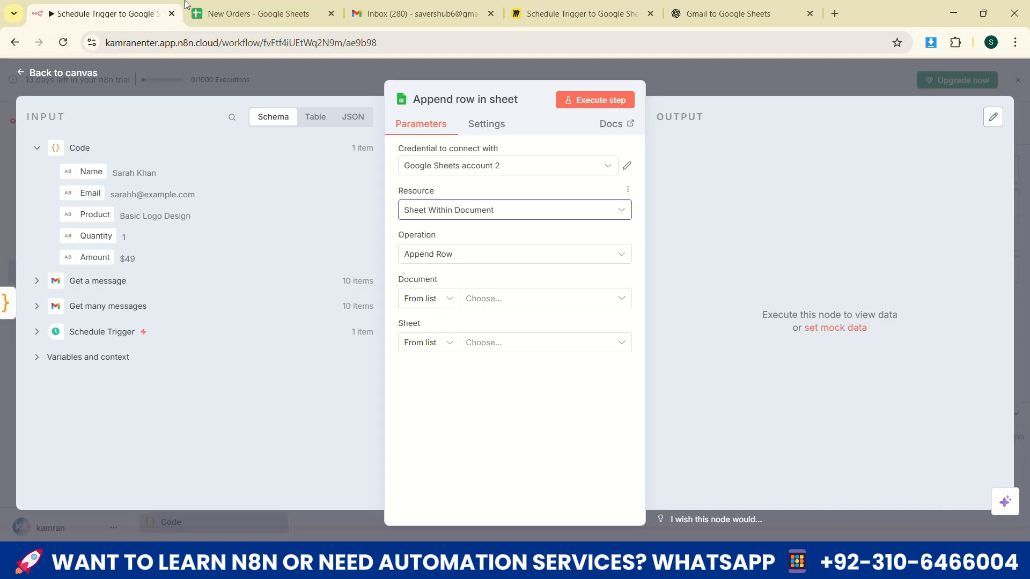
pyautogui.click(252, 14)
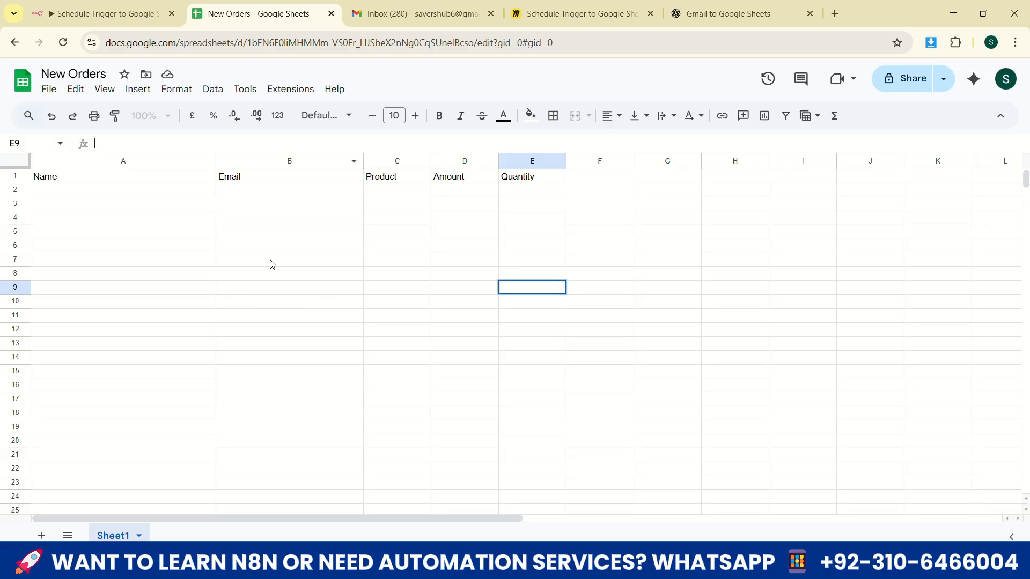
pyautogui.click(149, 9)
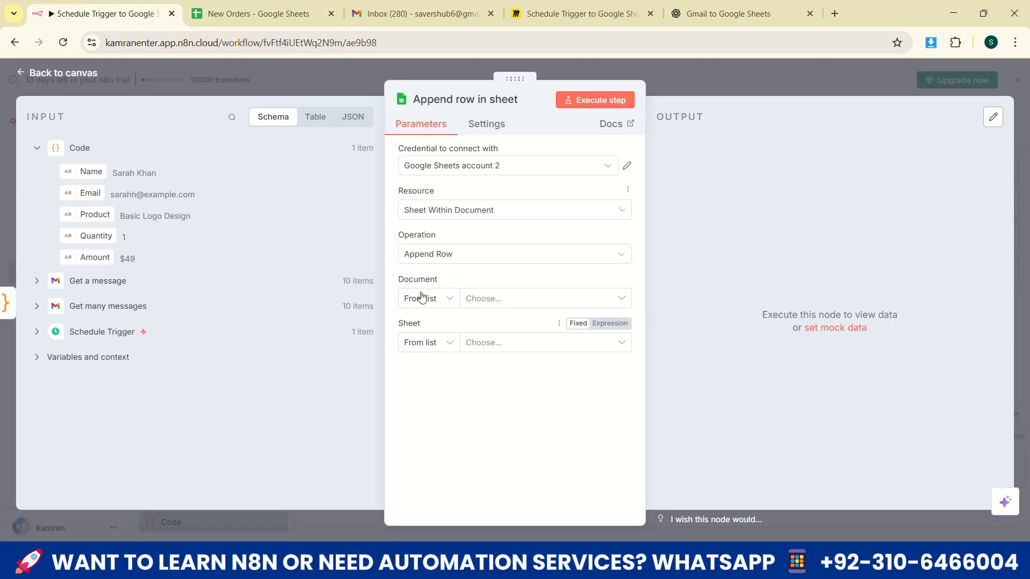
pyautogui.click(431, 254)
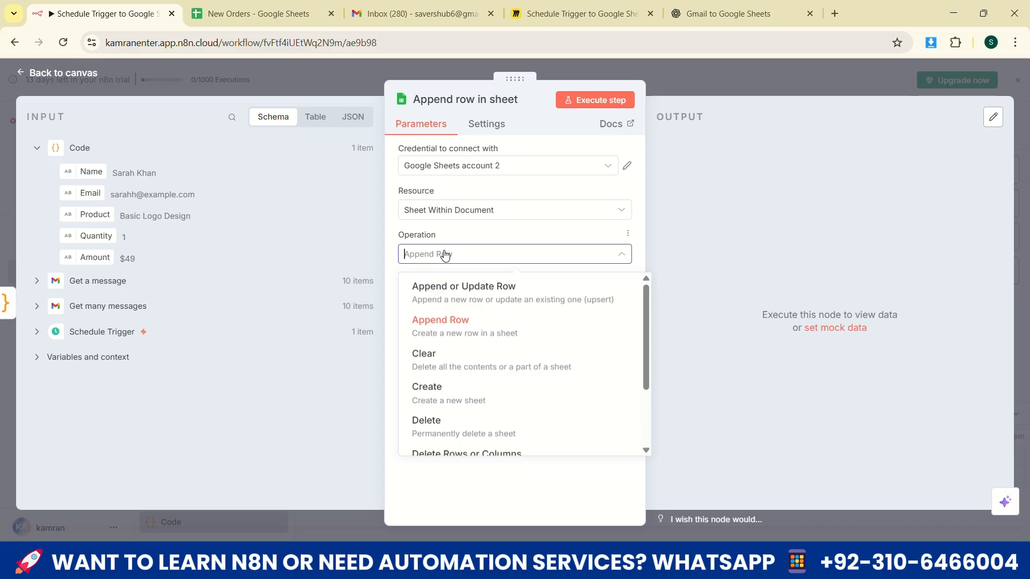
pyautogui.click(439, 321)
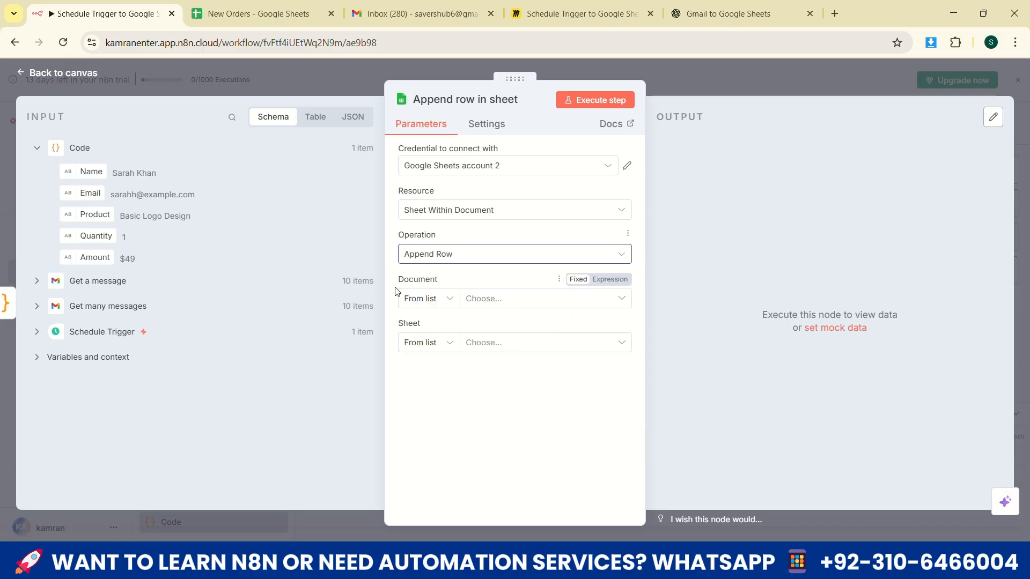
pyautogui.click(501, 300)
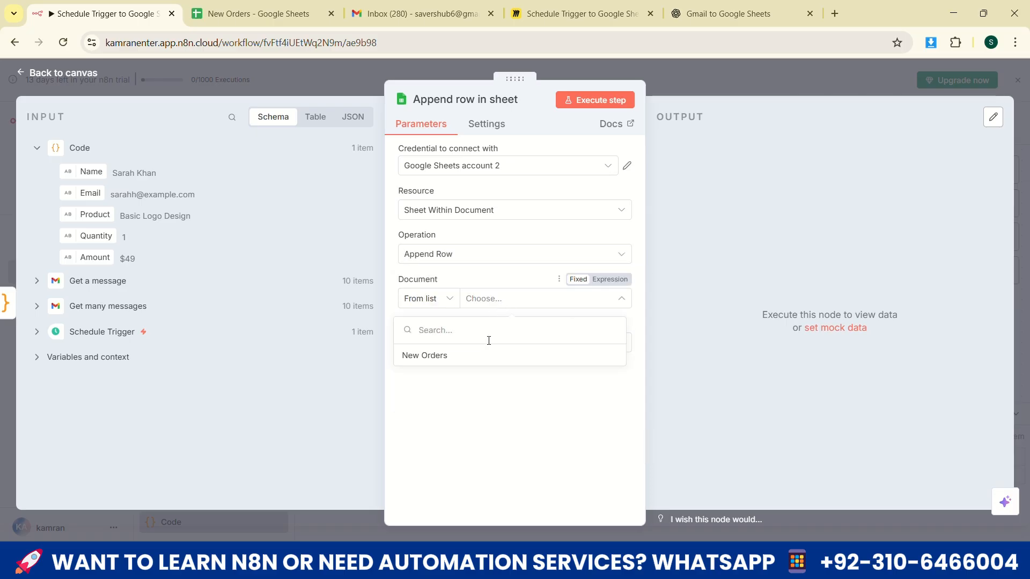
pyautogui.click(432, 359)
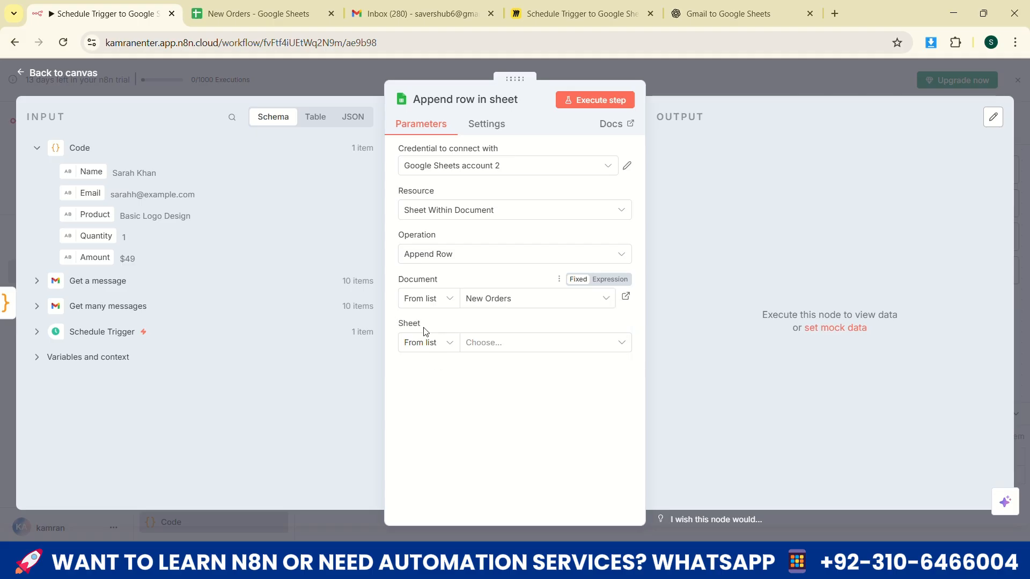
# Check the document and tab names in the New Orders spreadsheet and choose Sheet1 as the node's target sheet
pyautogui.click(272, 14)
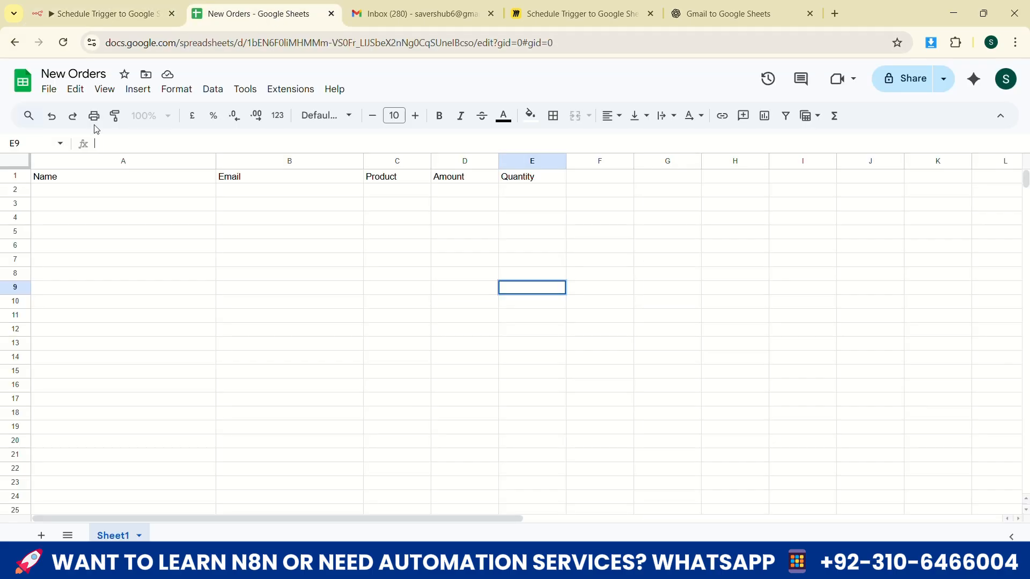
pyautogui.click(67, 73)
pyautogui.click(102, 14)
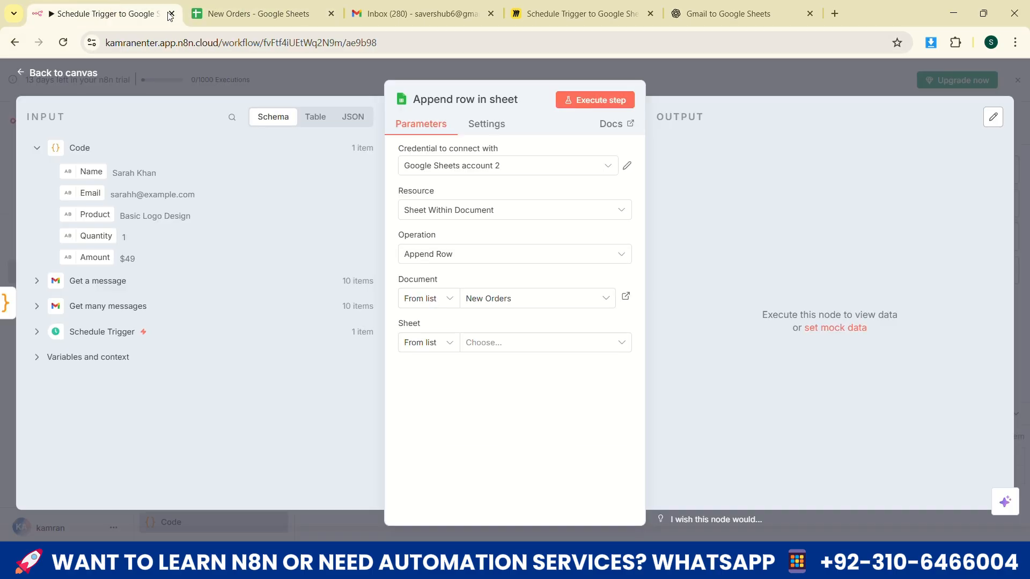
pyautogui.click(416, 347)
pyautogui.click(502, 348)
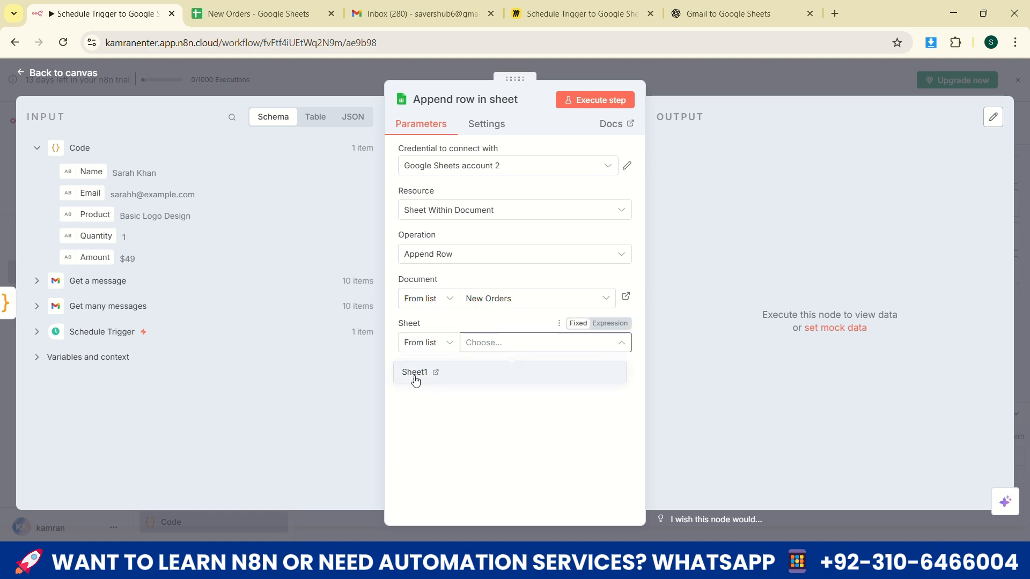
pyautogui.click(416, 373)
pyautogui.click(250, 13)
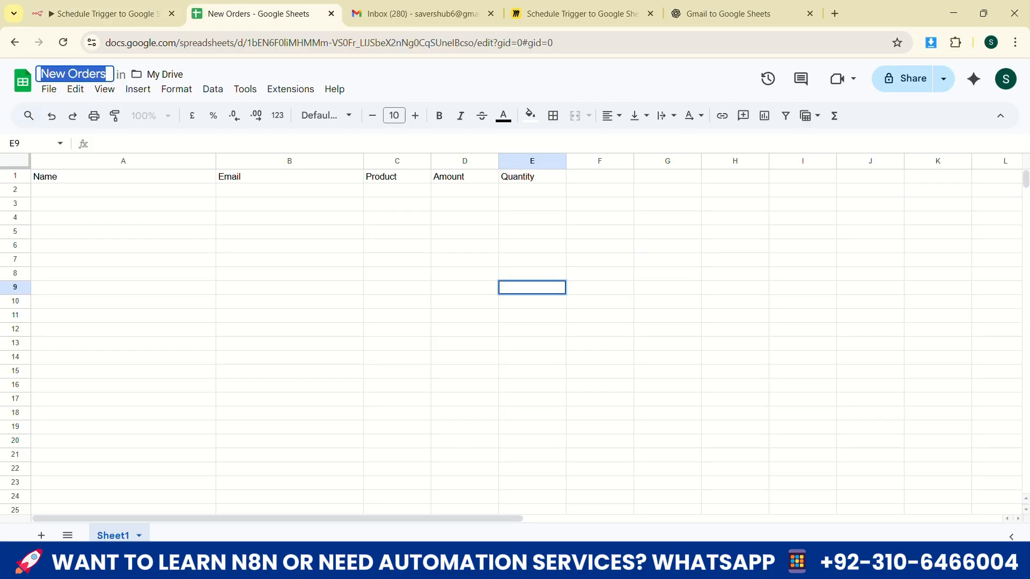
pyautogui.click(104, 14)
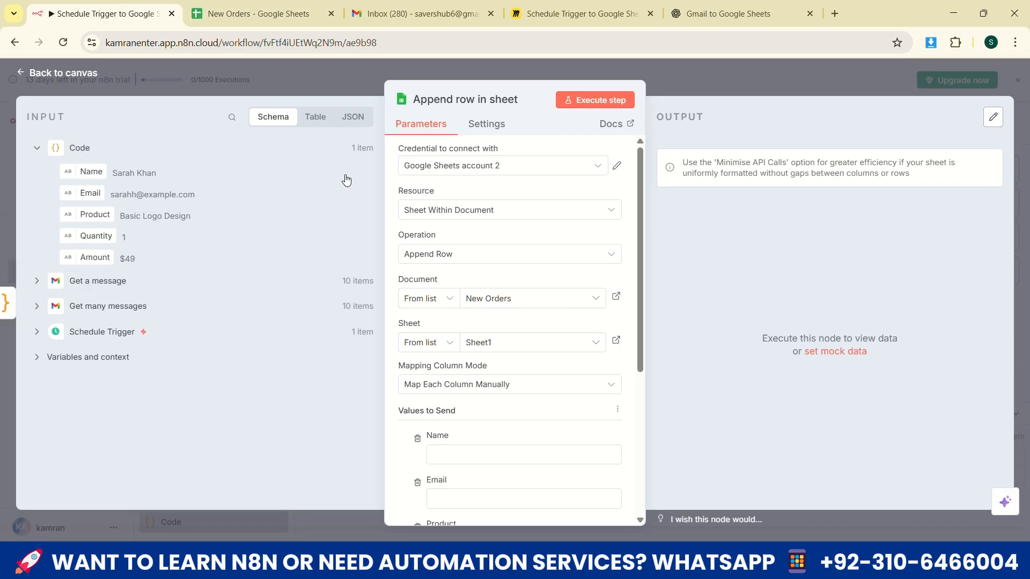
# Map the Code node's Name, Email and Product fields to the matching columns under Values to Send
pyautogui.scroll(-4, 534, 322)
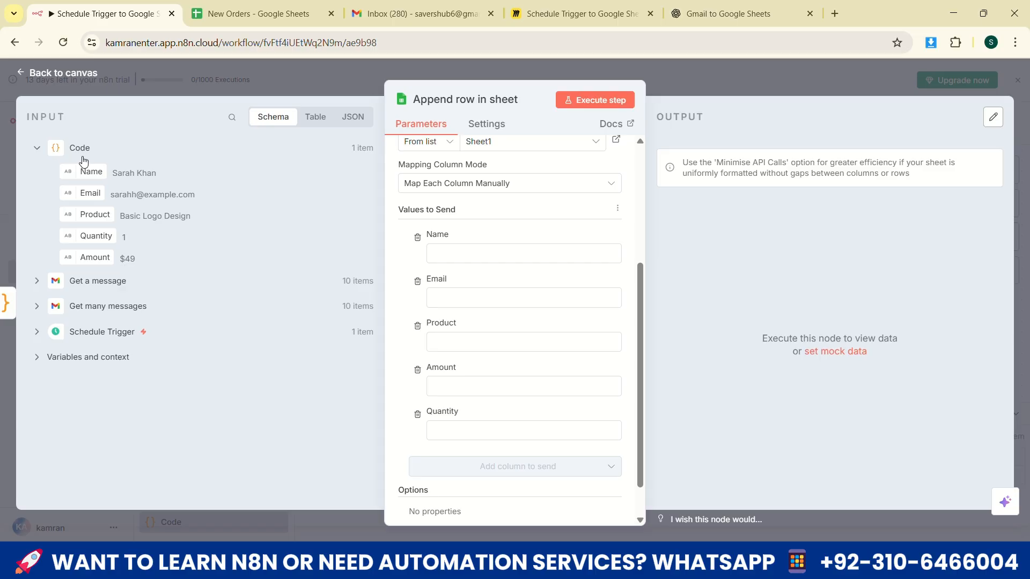
pyautogui.moveTo(82, 171); pyautogui.dragTo(438, 254)
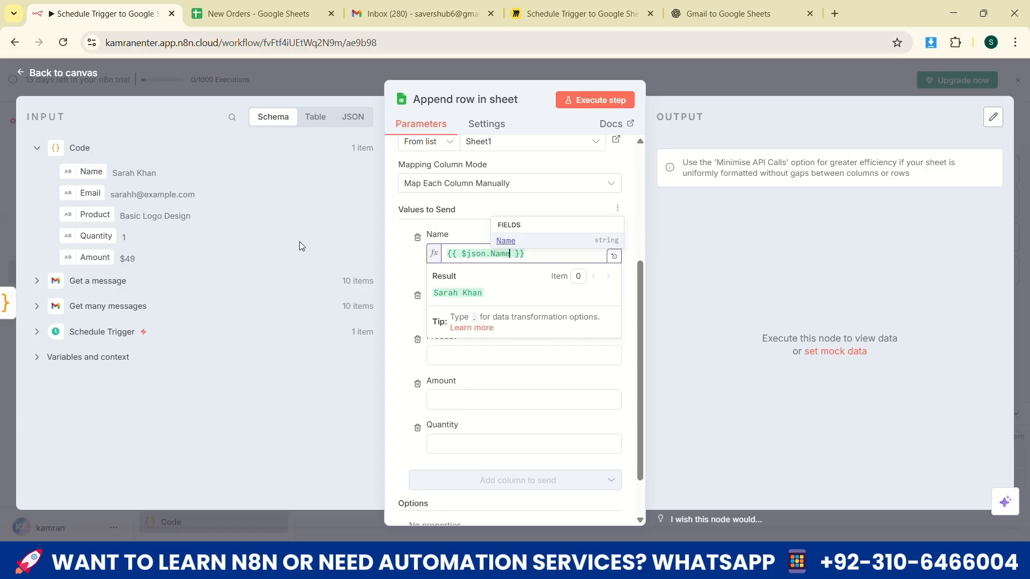
pyautogui.click(399, 257)
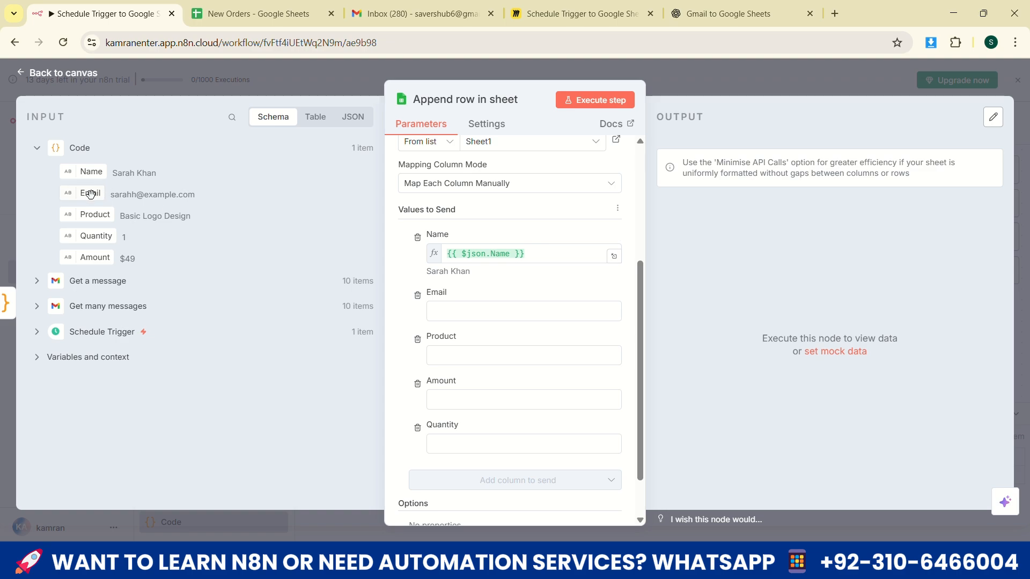
pyautogui.moveTo(83, 192); pyautogui.dragTo(439, 311)
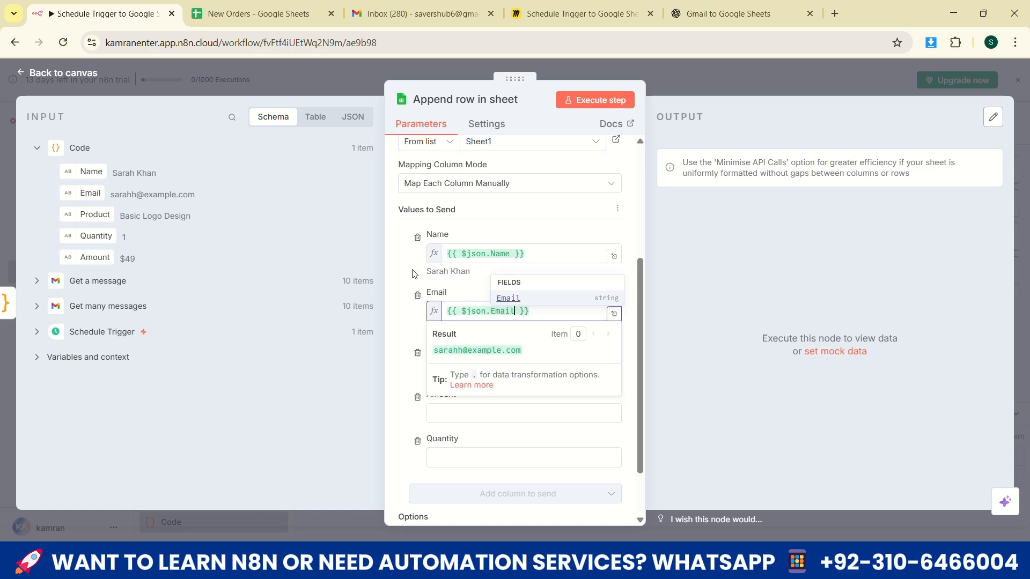
pyautogui.click(178, 232)
pyautogui.moveTo(86, 214); pyautogui.dragTo(440, 369)
pyautogui.click(97, 257)
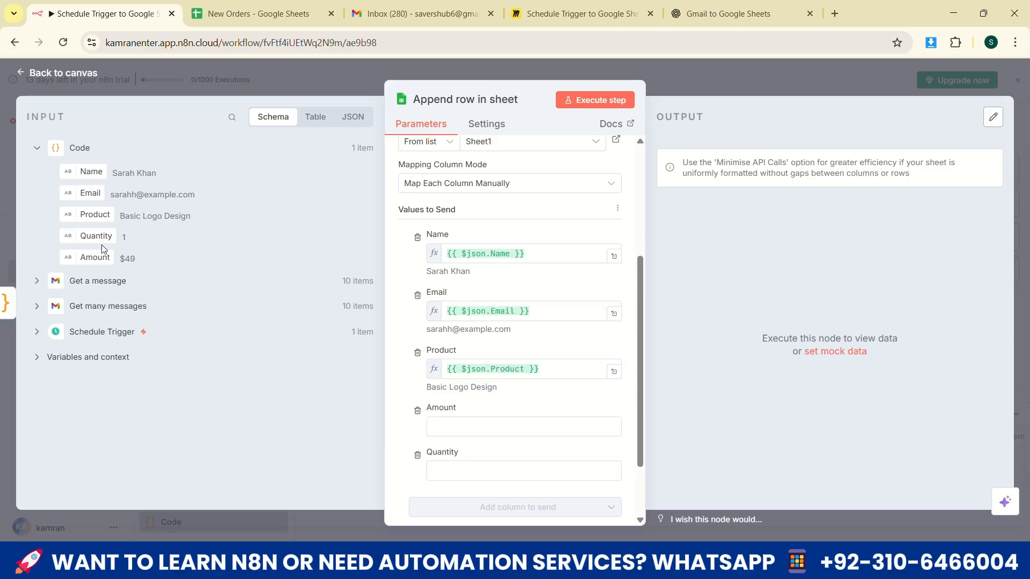
# Map the Code node's Amount and Quantity fields to the Amount and Quantity columns
pyautogui.moveTo(97, 257); pyautogui.dragTo(468, 427)
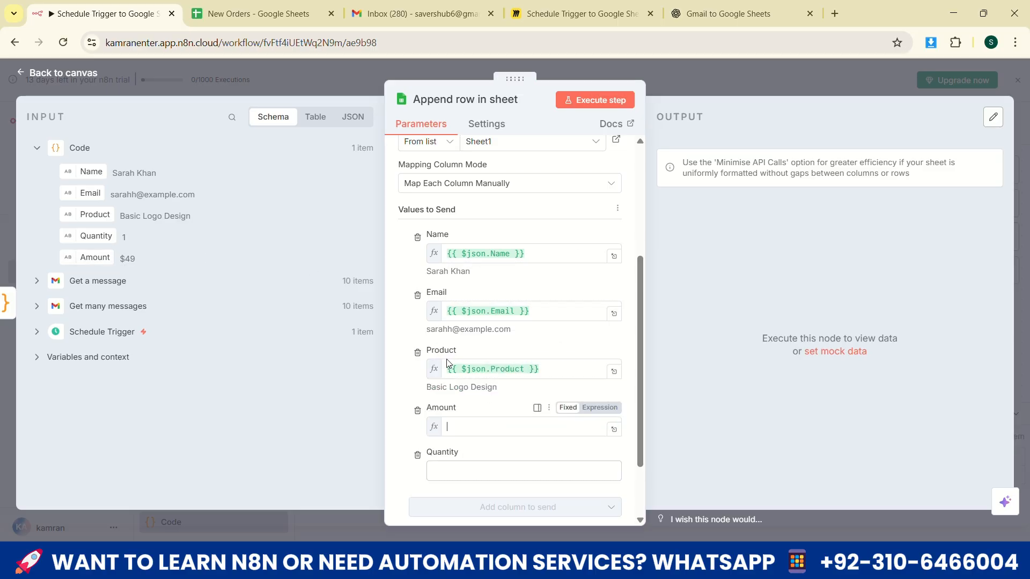
pyautogui.click(398, 280)
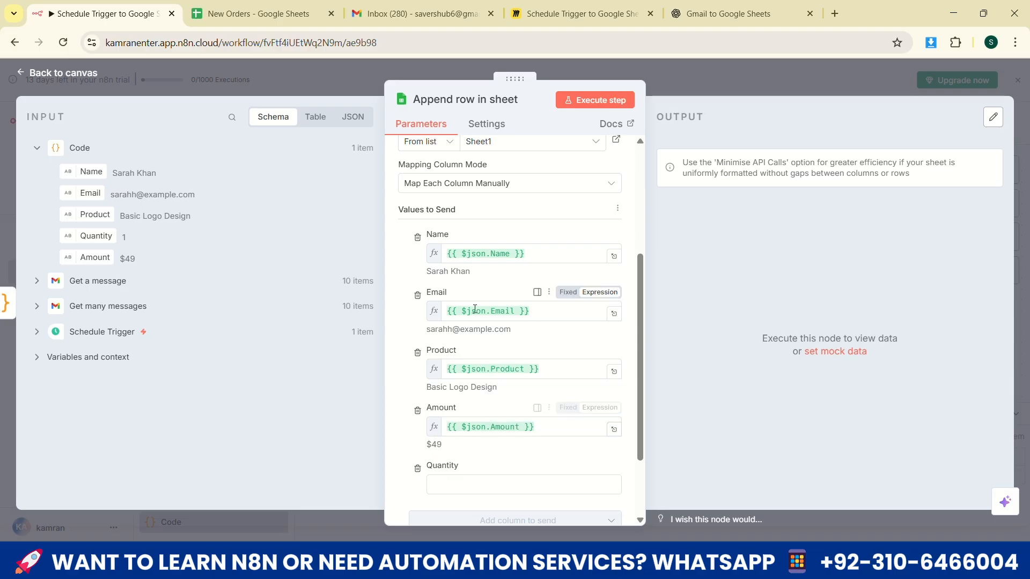
pyautogui.scroll(-2, 474, 309)
pyautogui.moveTo(115, 235); pyautogui.dragTo(468, 387)
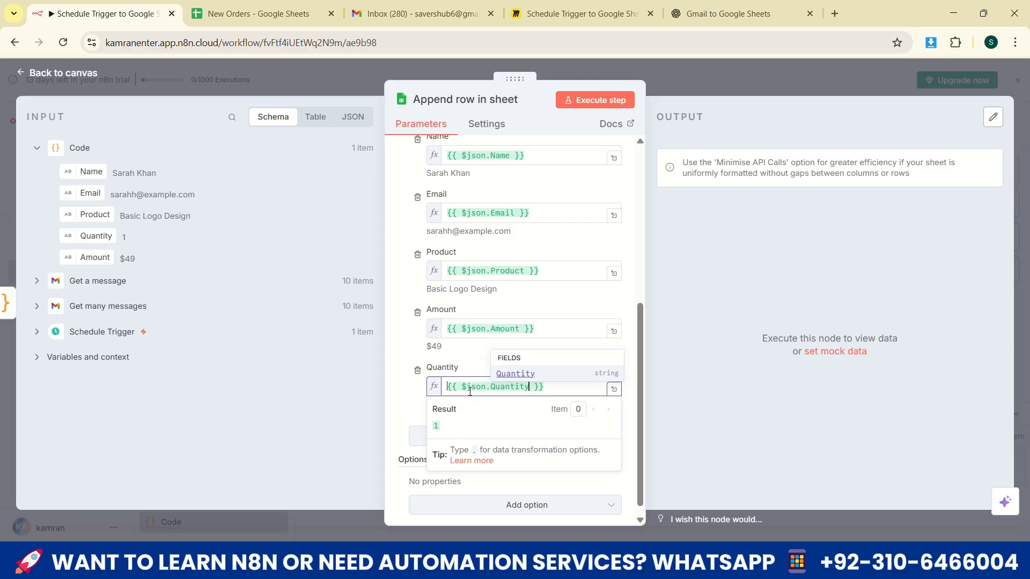
# Execute the Append row in sheet node, return to the canvas and save the workflow
pyautogui.click(604, 109)
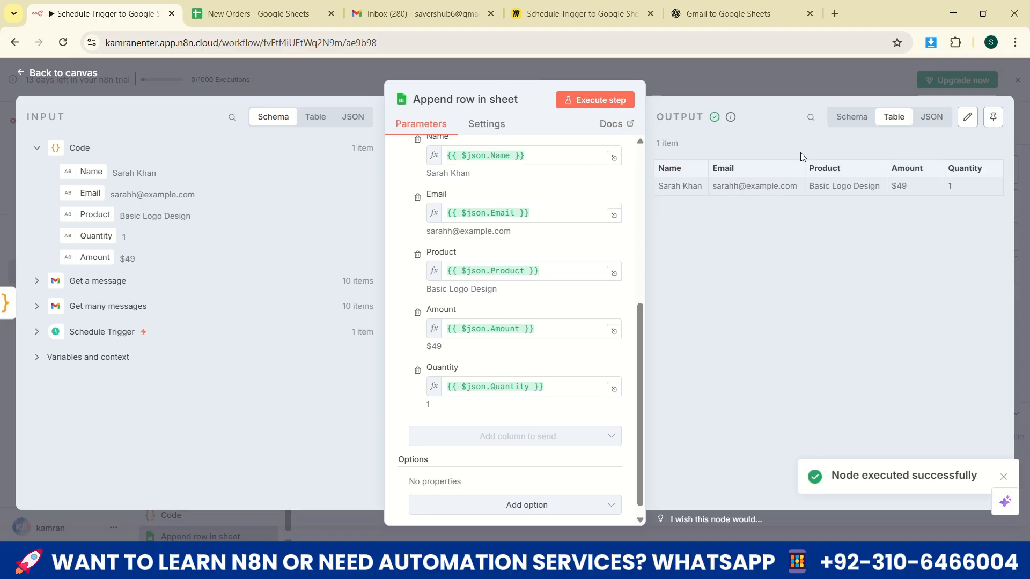
pyautogui.click(63, 73)
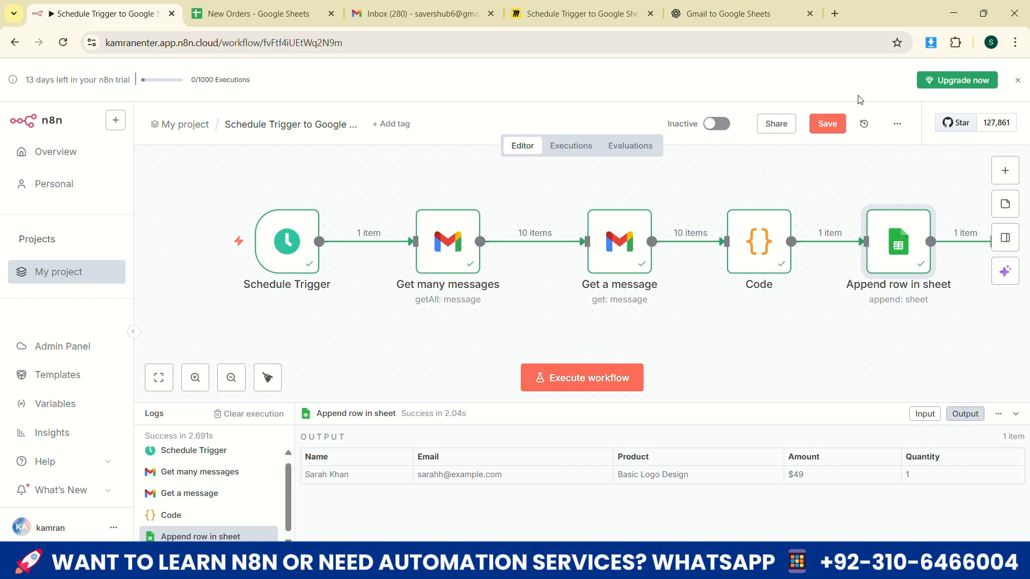
pyautogui.click(826, 125)
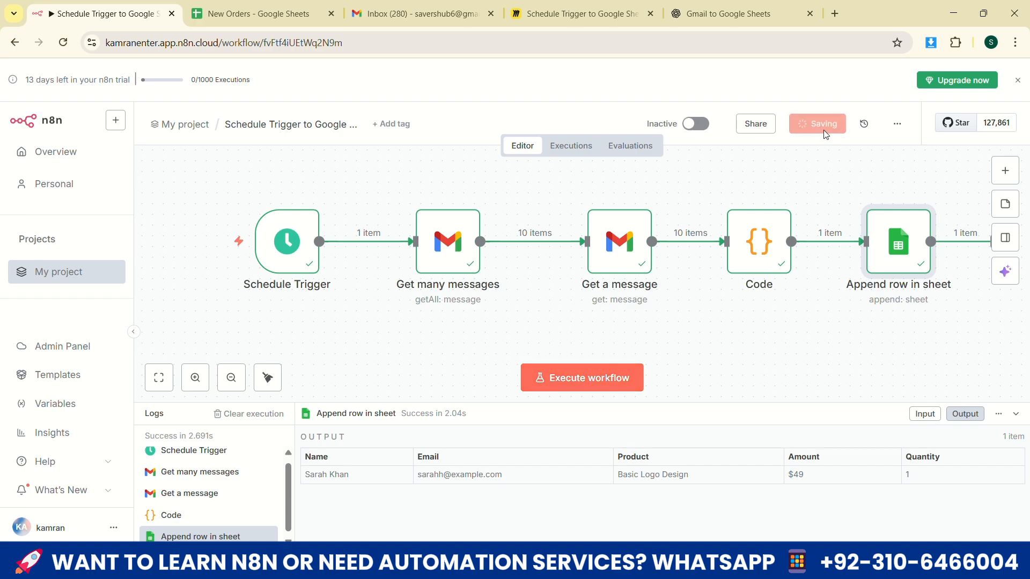
# Execute the whole workflow, check the appended rows in the New Orders spreadsheet and return to n8n
pyautogui.click(562, 380)
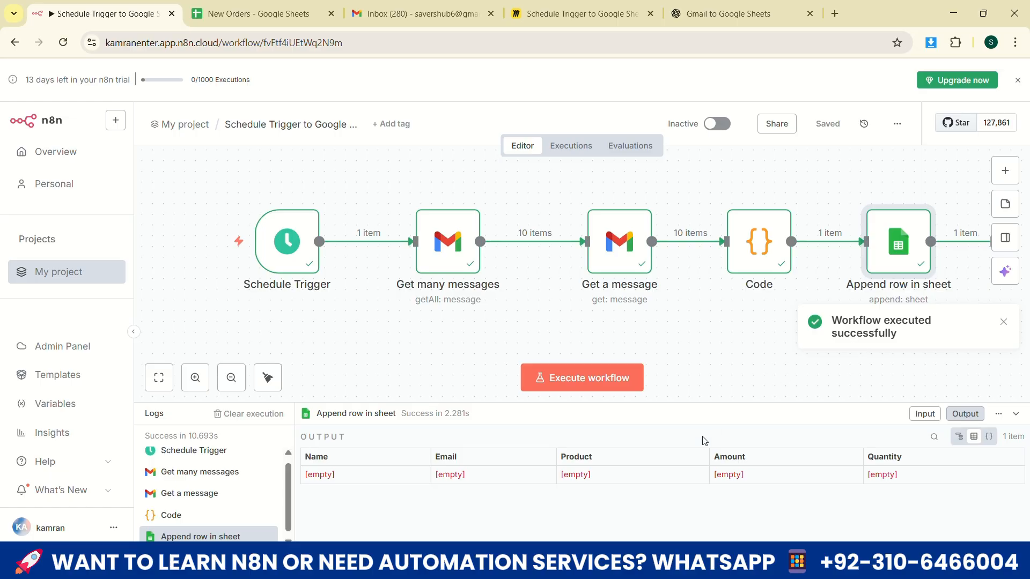
pyautogui.click(260, 15)
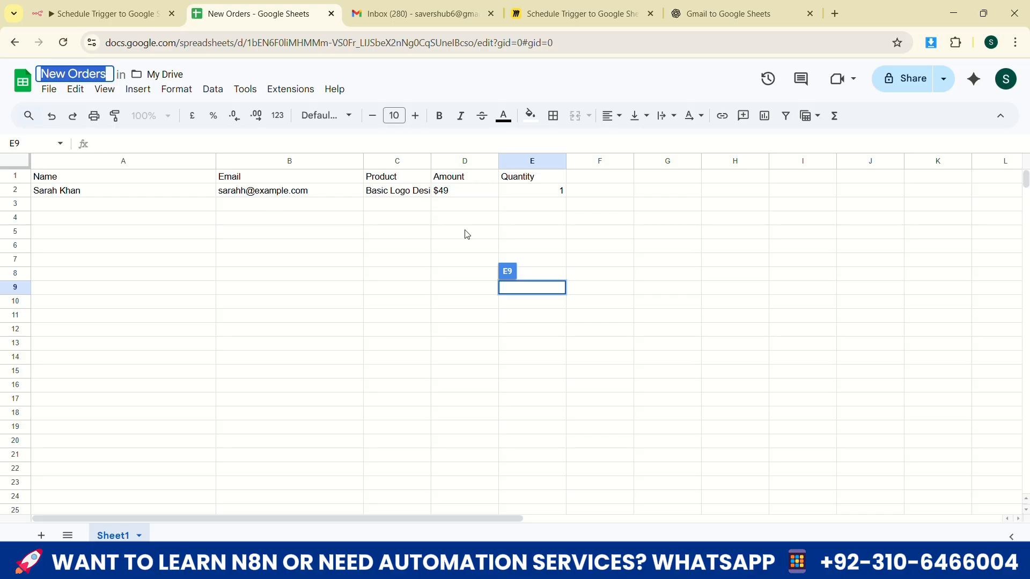
pyautogui.click(102, 14)
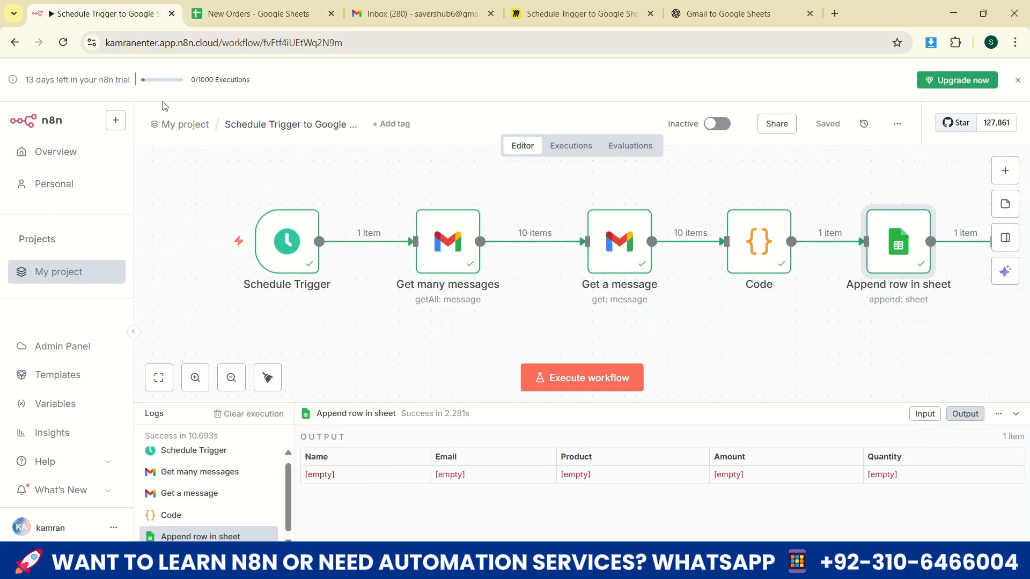
# Reload the n8n workflow page, switch to the sender's Gmail window and address a new email to the receiving order inbox
pyautogui.click(63, 42)
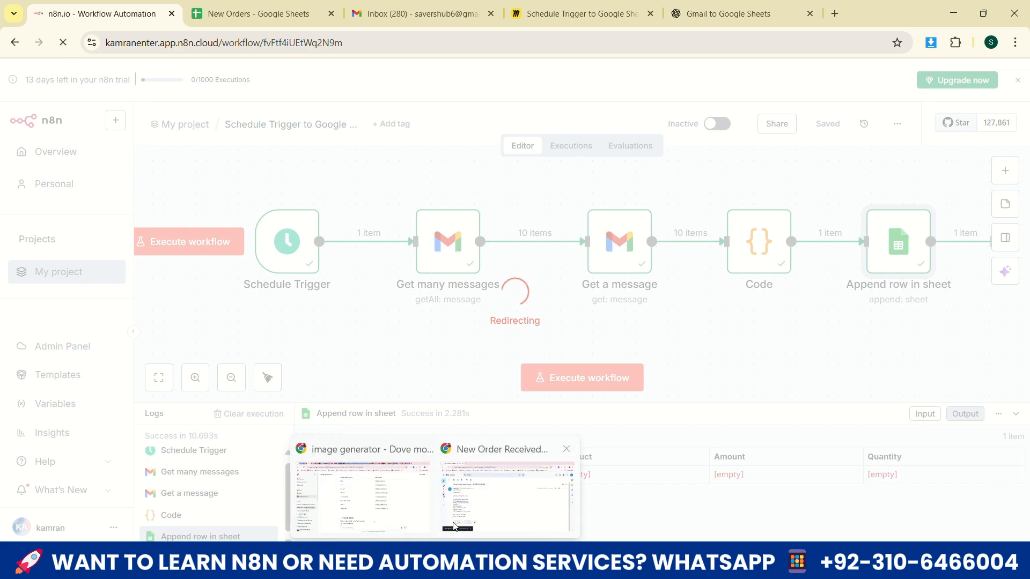
pyautogui.click(453, 525)
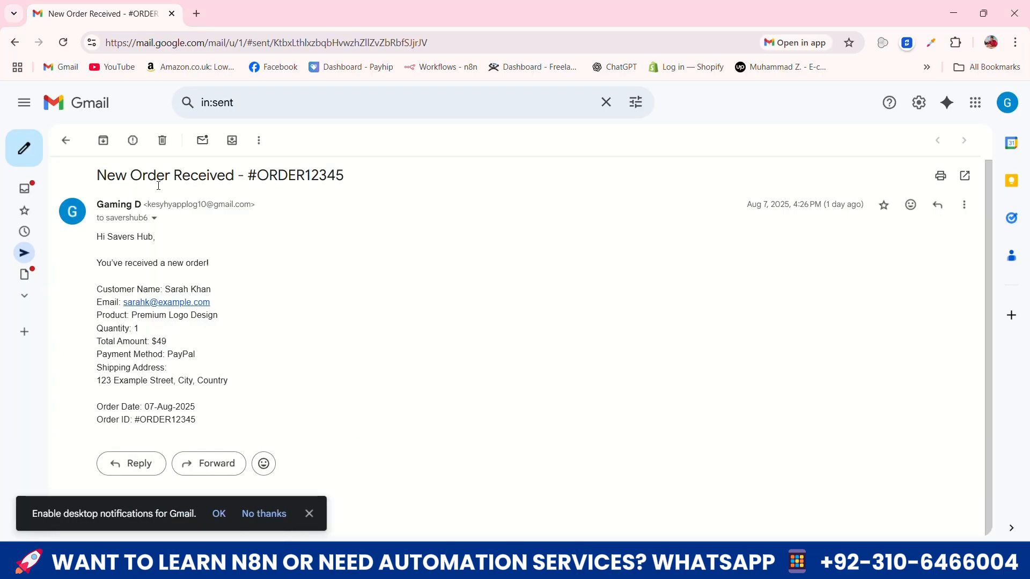
pyautogui.click(22, 144)
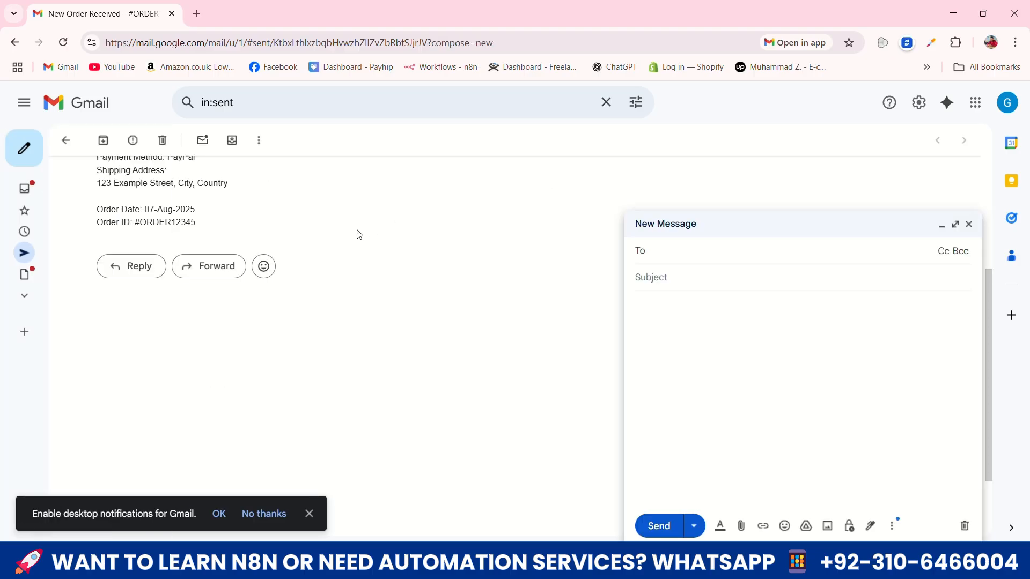
pyautogui.write('sav')
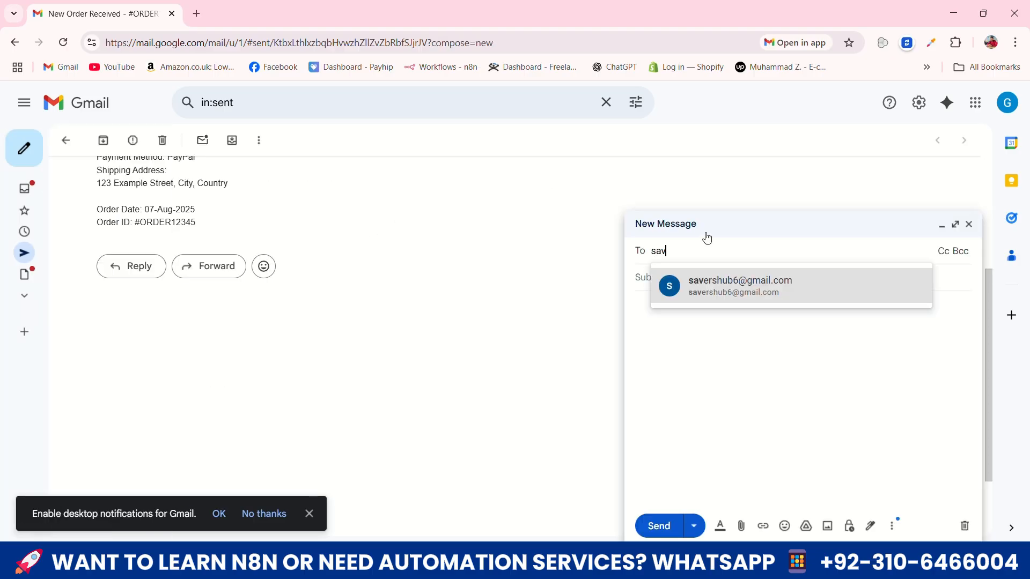
pyautogui.press('Return')
# Reuse the earlier order email's subject, "New Order Received", in the new draft, with a new order number
pyautogui.scroll(4, 324, 236)
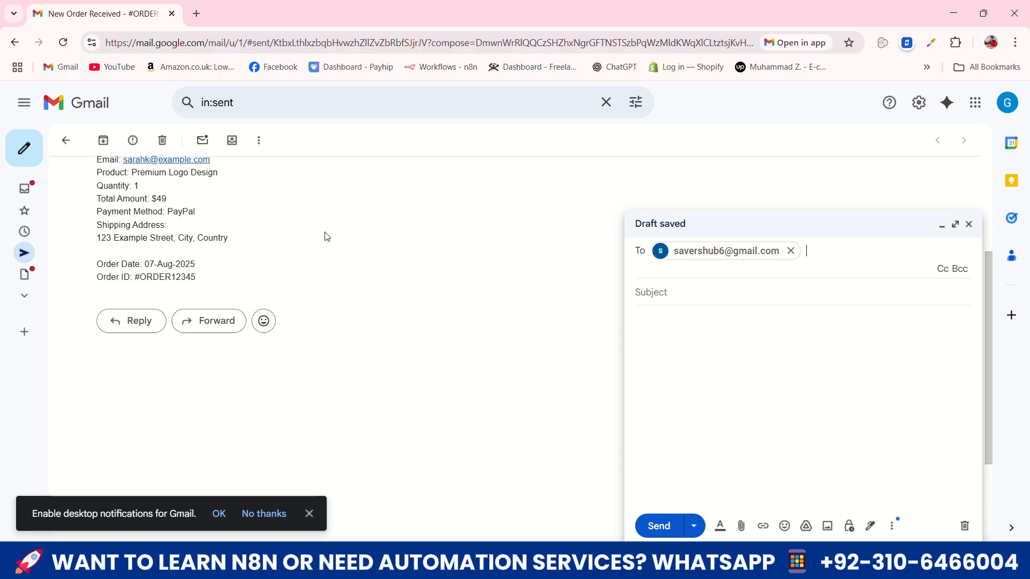
pyautogui.doubleClick(203, 181)
pyautogui.tripleClick(203, 181)
pyautogui.hotkey('ctrl', 'c')
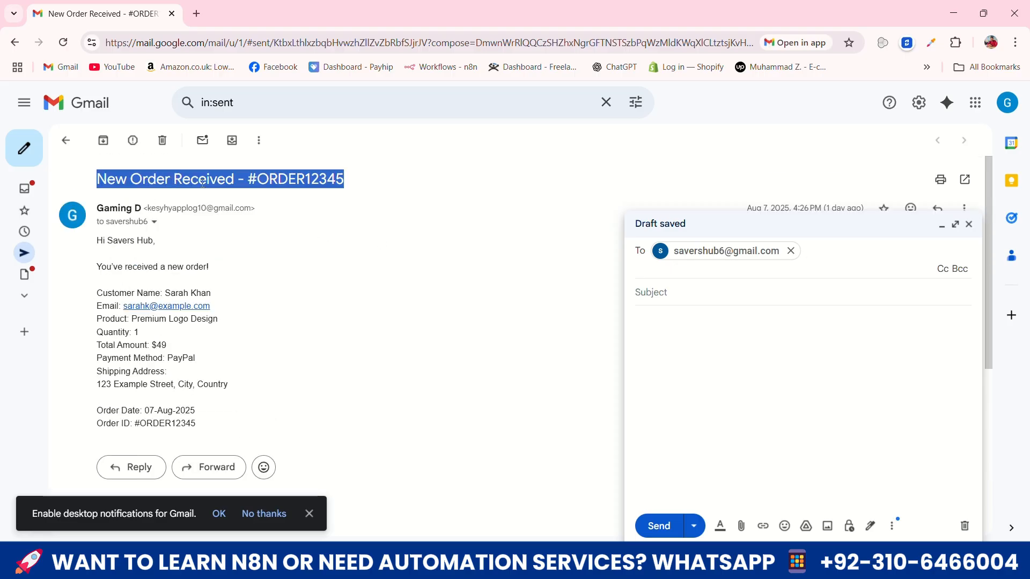
pyautogui.click(697, 294)
pyautogui.hotkey('ctrl', 'v')
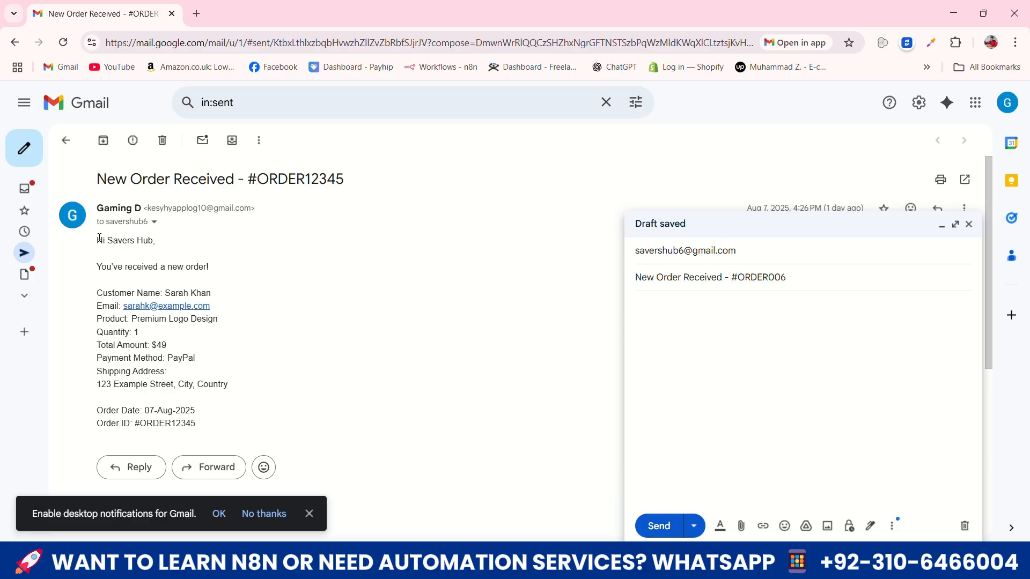
# Copy the full body of the earlier order email into the new draft
pyautogui.moveTo(99, 238); pyautogui.dragTo(214, 295)
pyautogui.hotkey('ctrl', 'c')
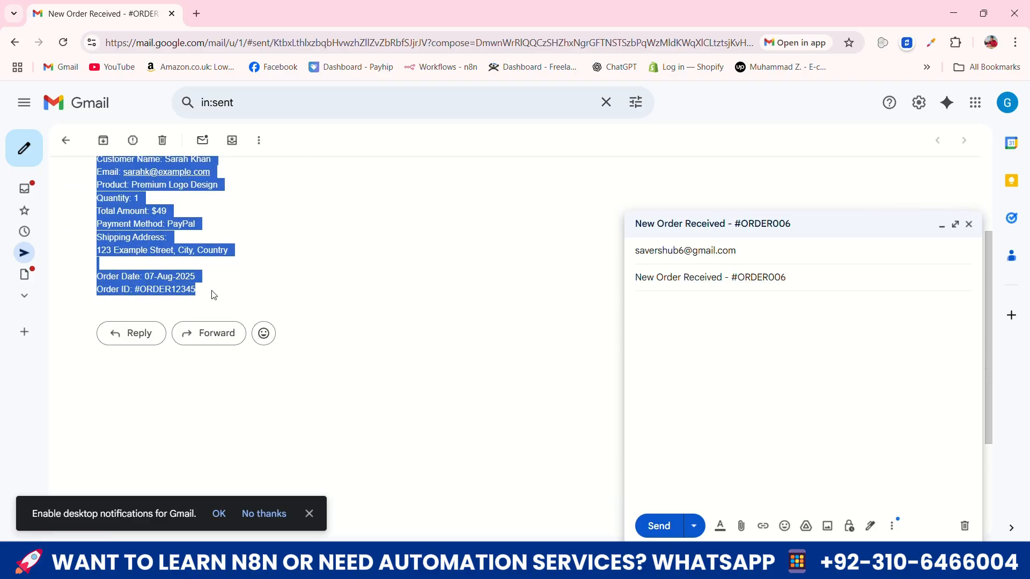
pyautogui.click(643, 338)
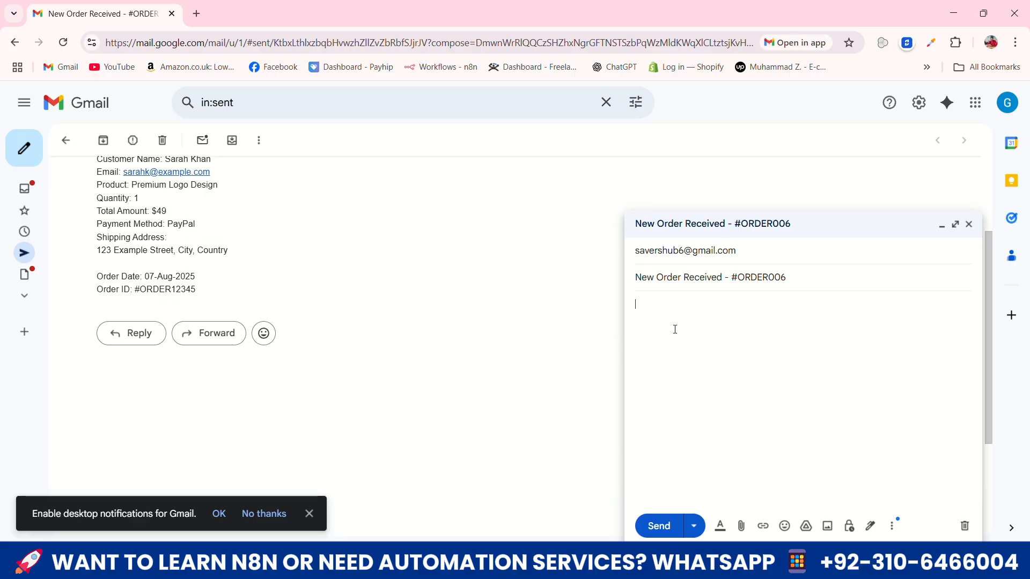
pyautogui.hotkey('ctrl', 'v')
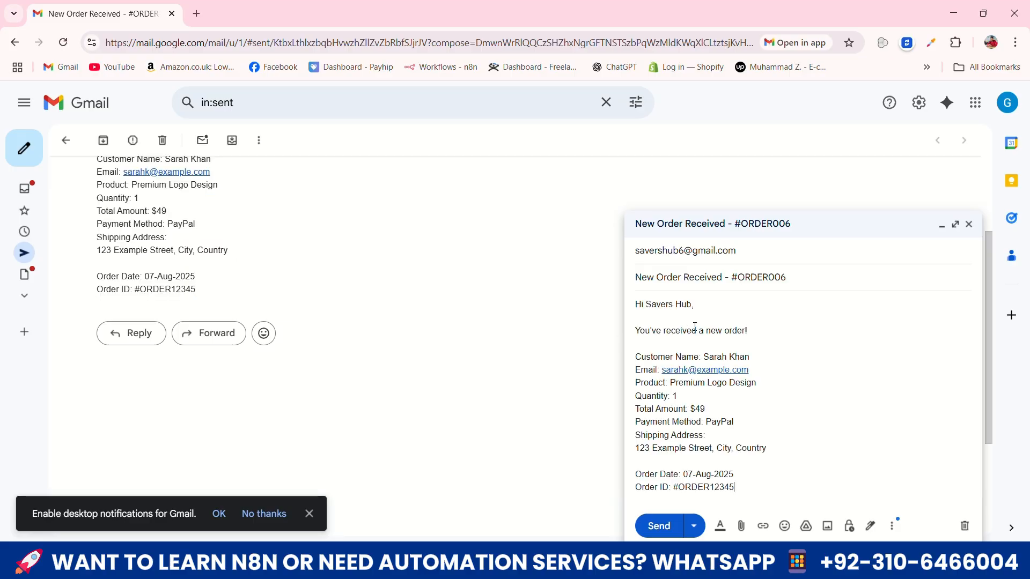
# Replace the customer's email address in the draft body with a different example address
pyautogui.click(689, 372)
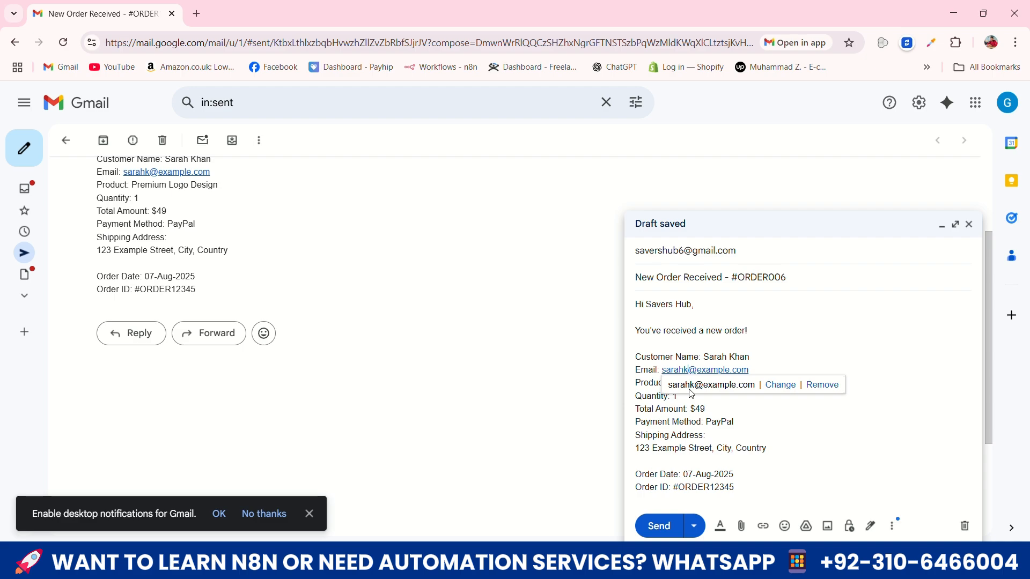
pyautogui.press('BackSpace')
pyautogui.write('aha')
pyautogui.press('BackSpace')
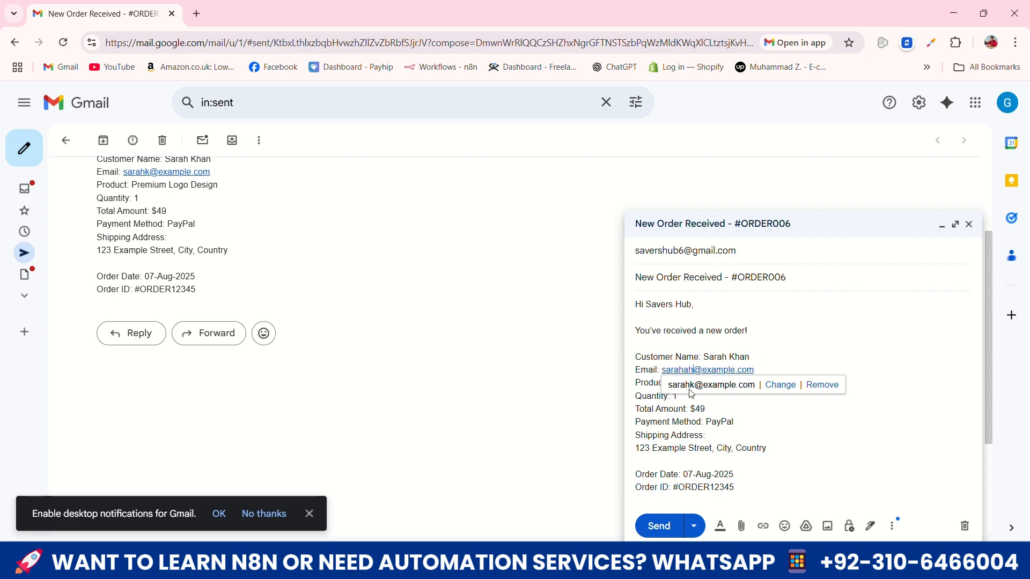
pyautogui.write('mad')
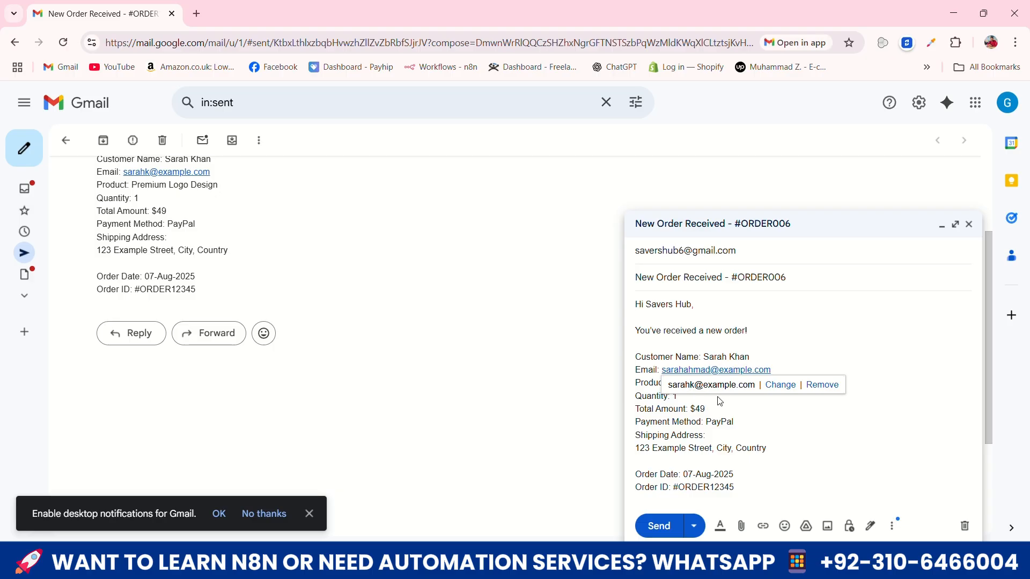
# Change the draft's product to Advanced Logo Design and total amount to $30, and send the email
pyautogui.click(806, 424)
pyautogui.doubleClick(681, 383)
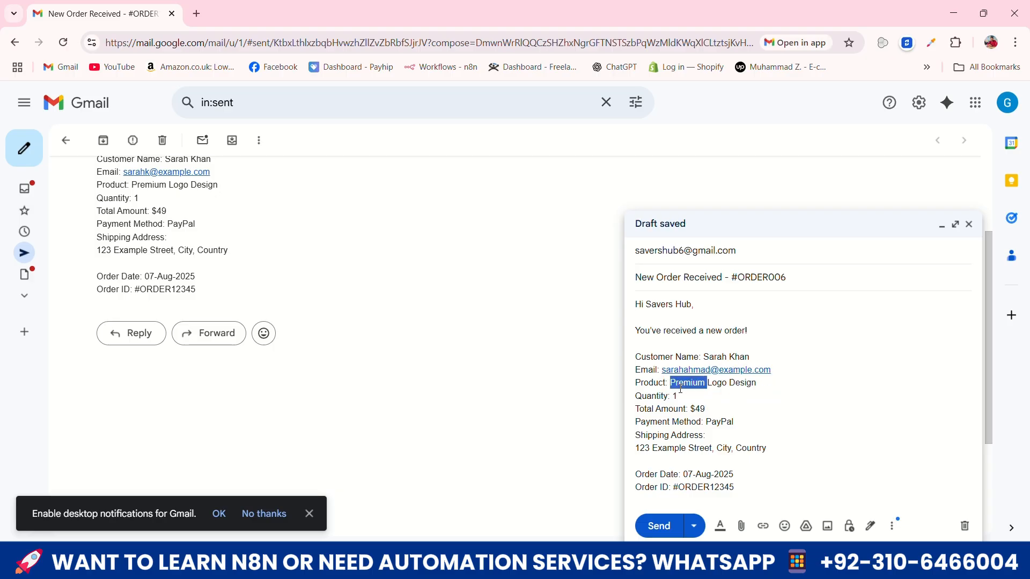
pyautogui.write('Advanced')
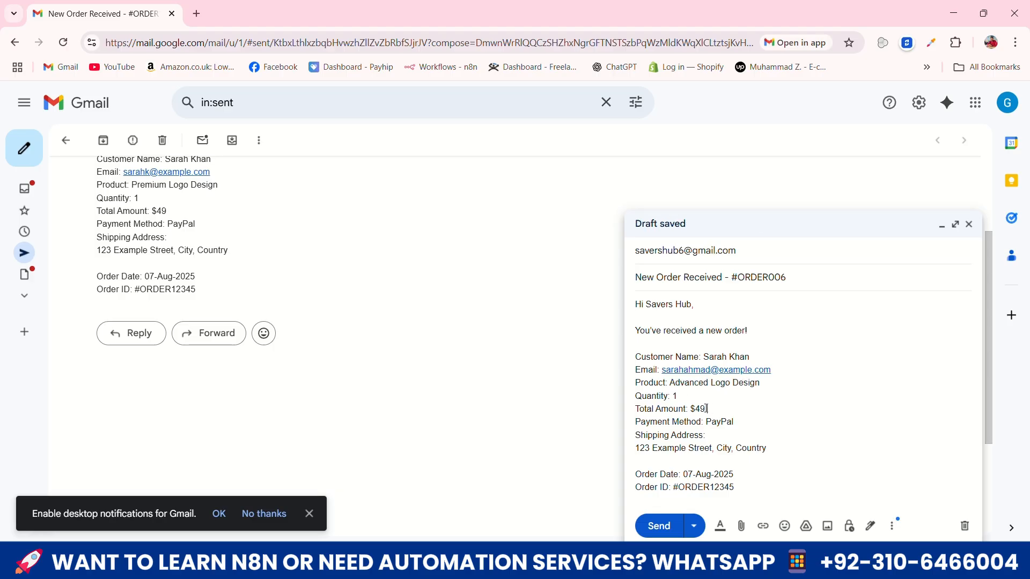
pyautogui.press('BackSpace')
pyautogui.press('BackSpace')
pyautogui.click(660, 526)
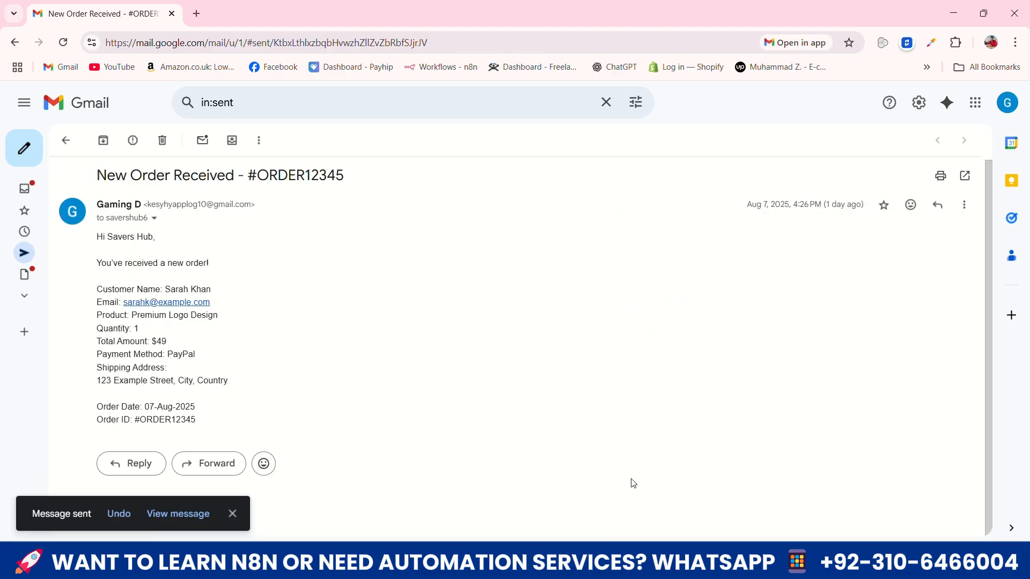
# Switch to the receiving account's Gmail inbox and refresh it to check for the new order email
pyautogui.click(756, 563)
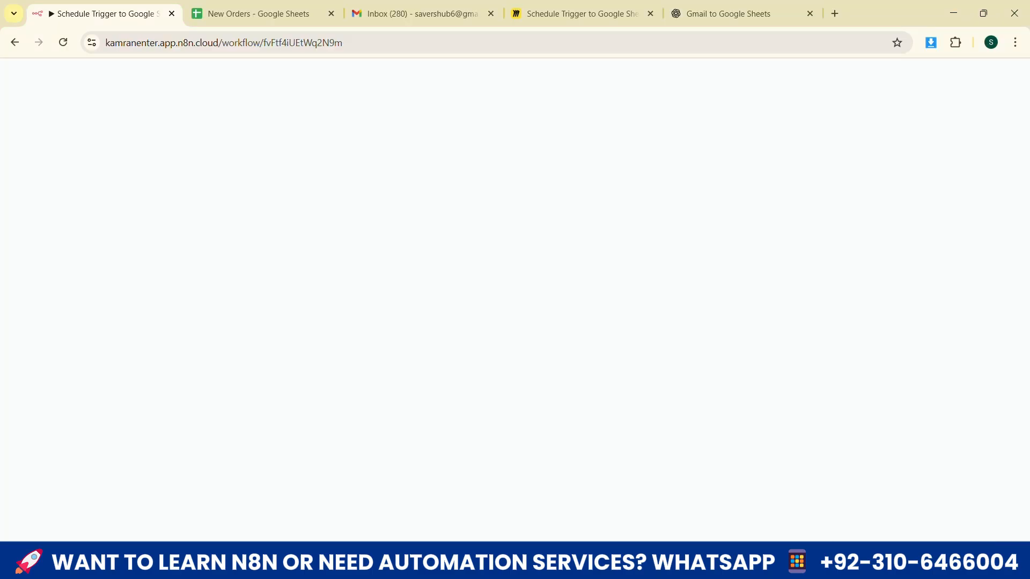
pyautogui.click(392, 7)
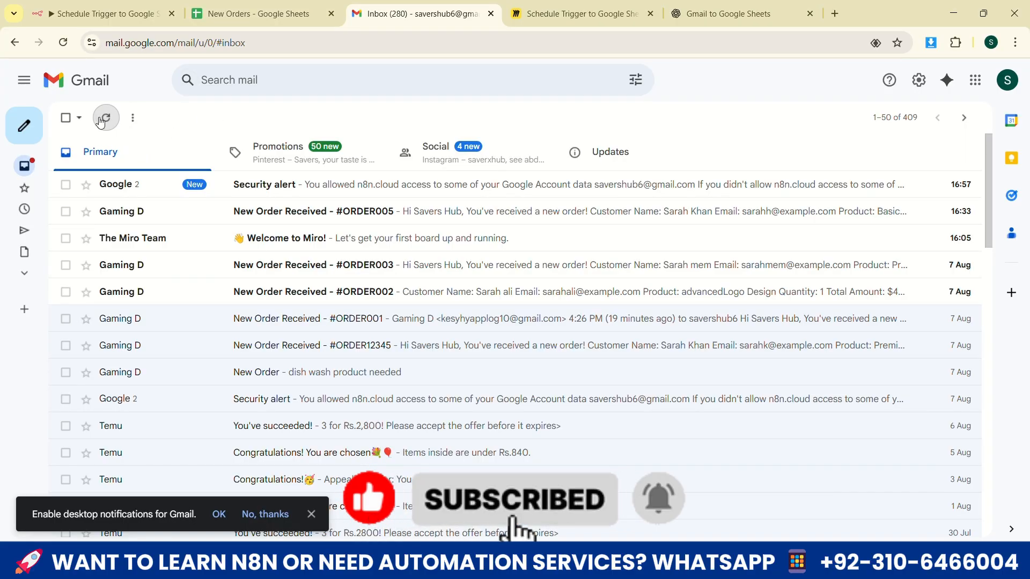
pyautogui.click(108, 121)
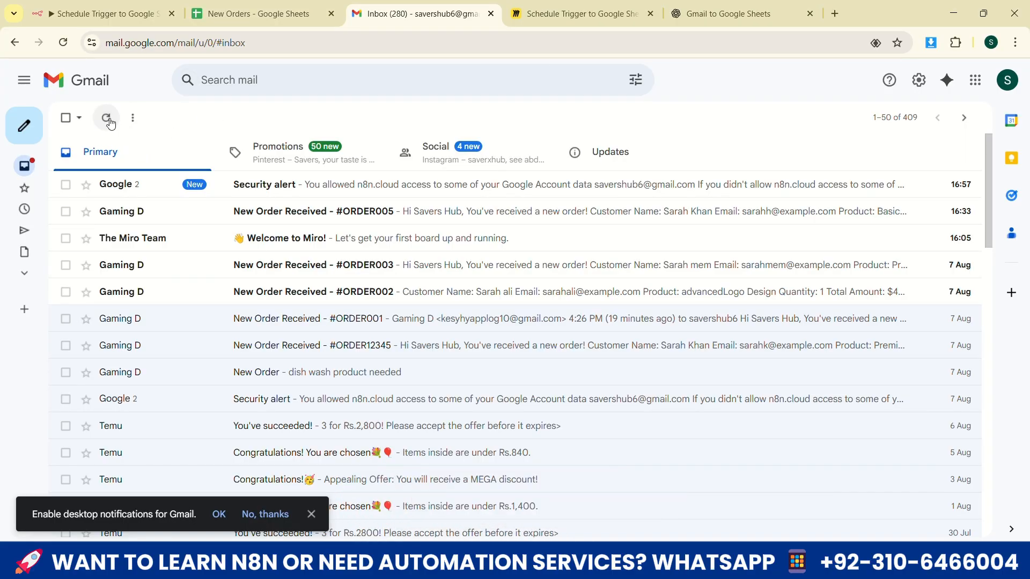
pyautogui.click(105, 119)
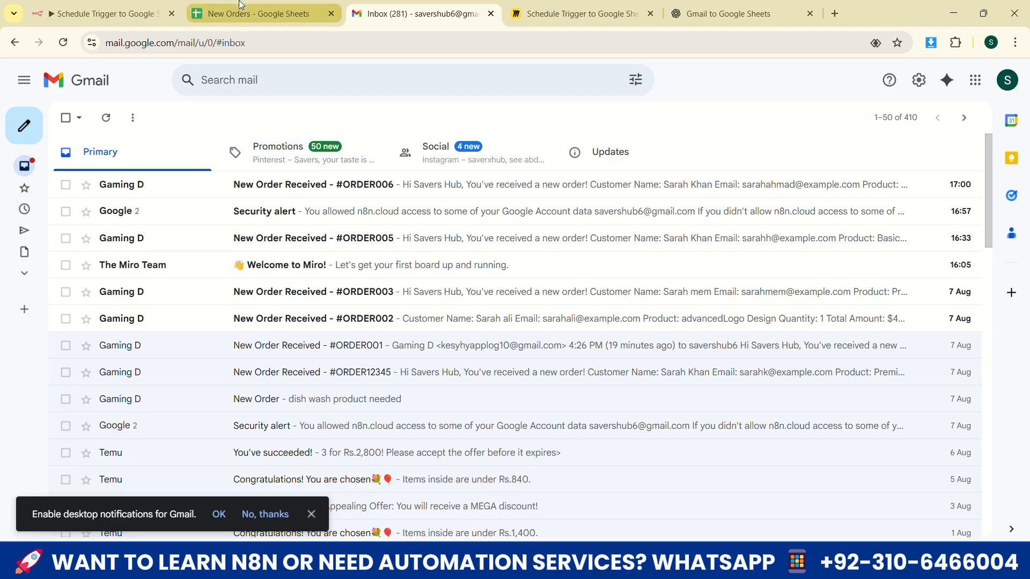
# Return to the n8n workflow, fit all nodes on the canvas and execute the whole workflow
pyautogui.click(263, 14)
pyautogui.click(177, 19)
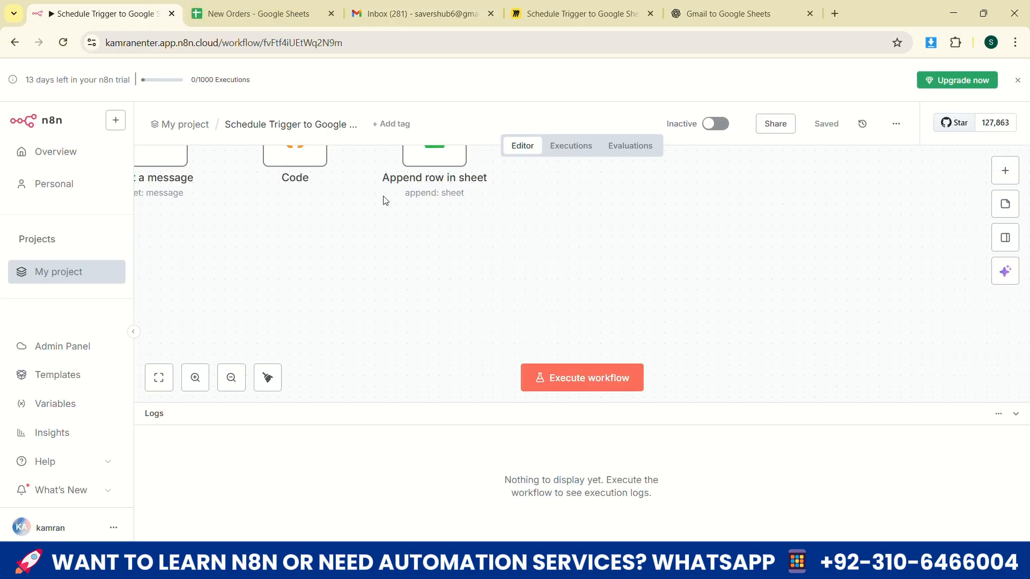
pyautogui.scroll(2, 384, 200)
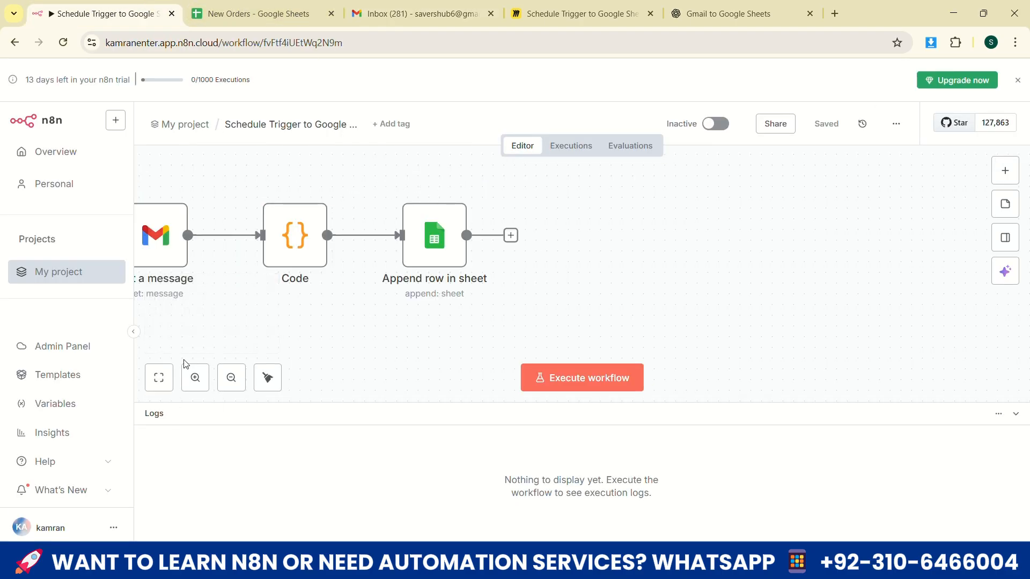
pyautogui.click(159, 378)
pyautogui.click(562, 380)
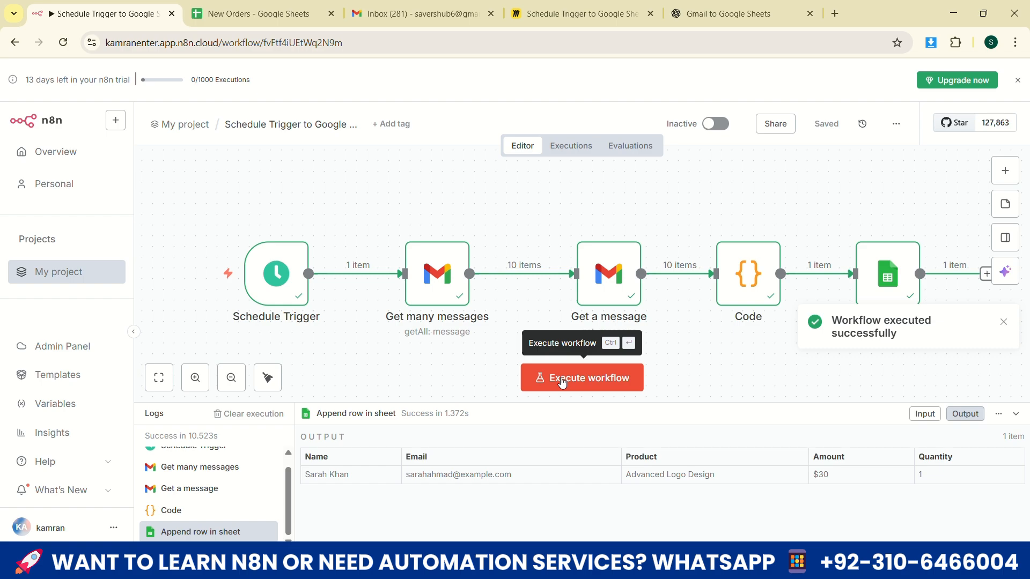
# Check the Email, Product and Amount columns of the New Orders spreadsheet for the appended order and return to n8n
pyautogui.click(246, 8)
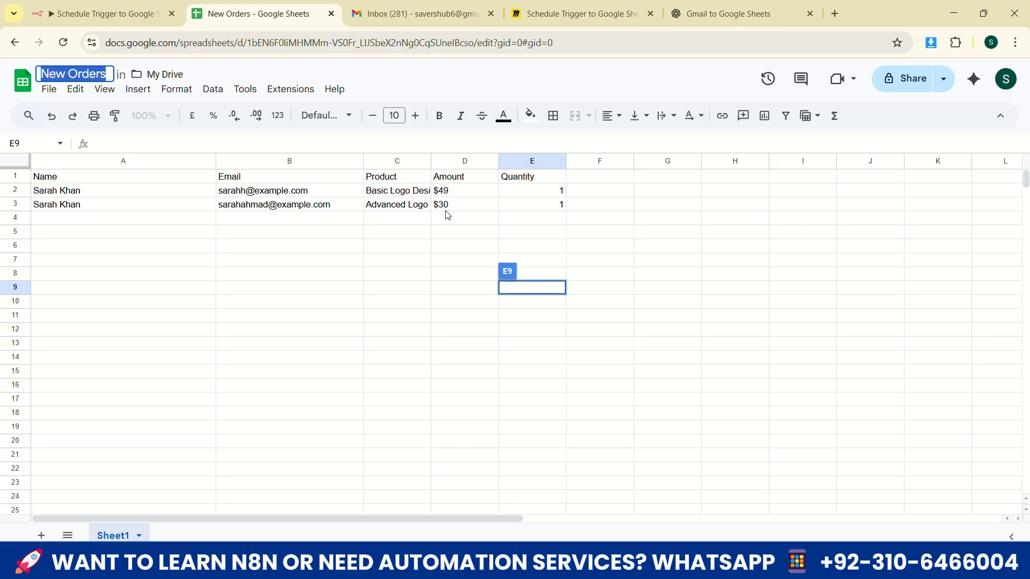
pyautogui.click(94, 14)
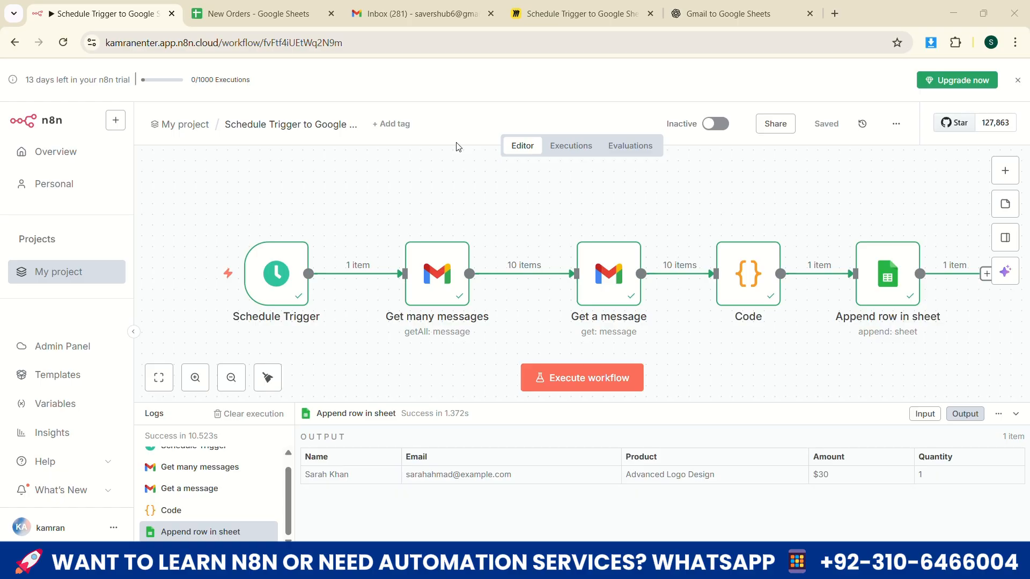
pyautogui.hotkey('ctrl', 'Tab')
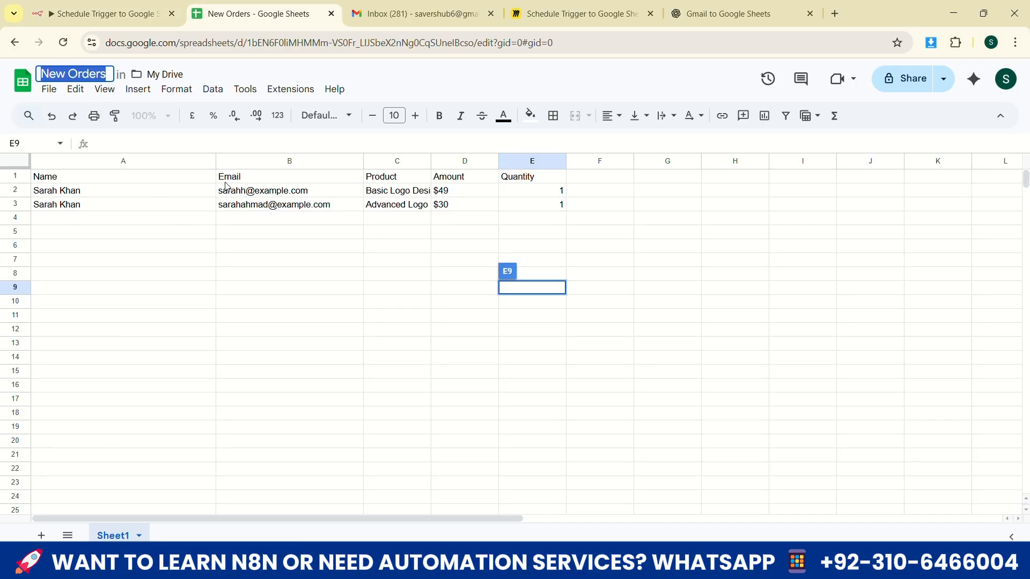
pyautogui.moveTo(225, 182); pyautogui.dragTo(294, 276)
pyautogui.moveTo(382, 243); pyautogui.dragTo(427, 175)
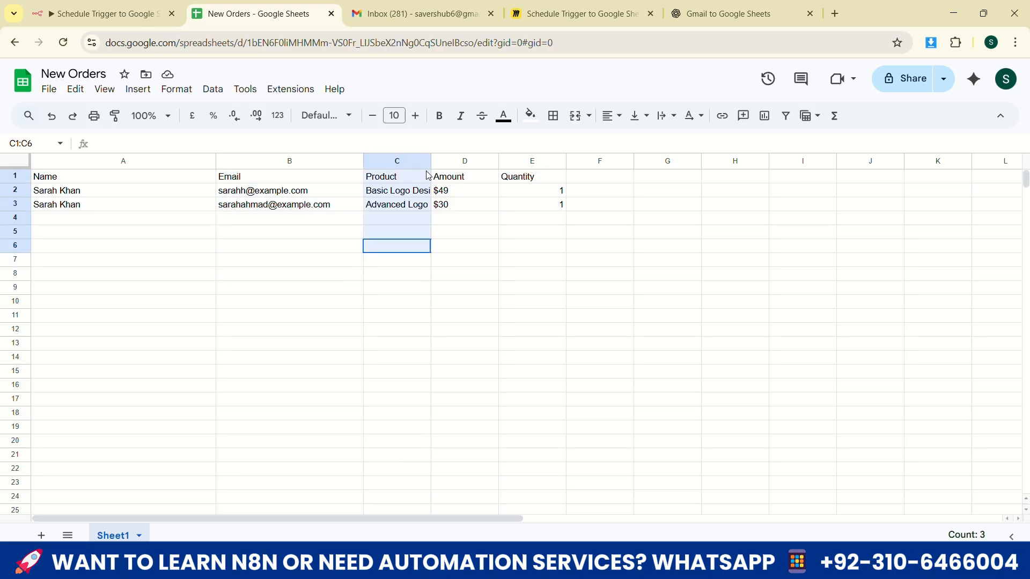
pyautogui.moveTo(455, 246); pyautogui.dragTo(488, 167)
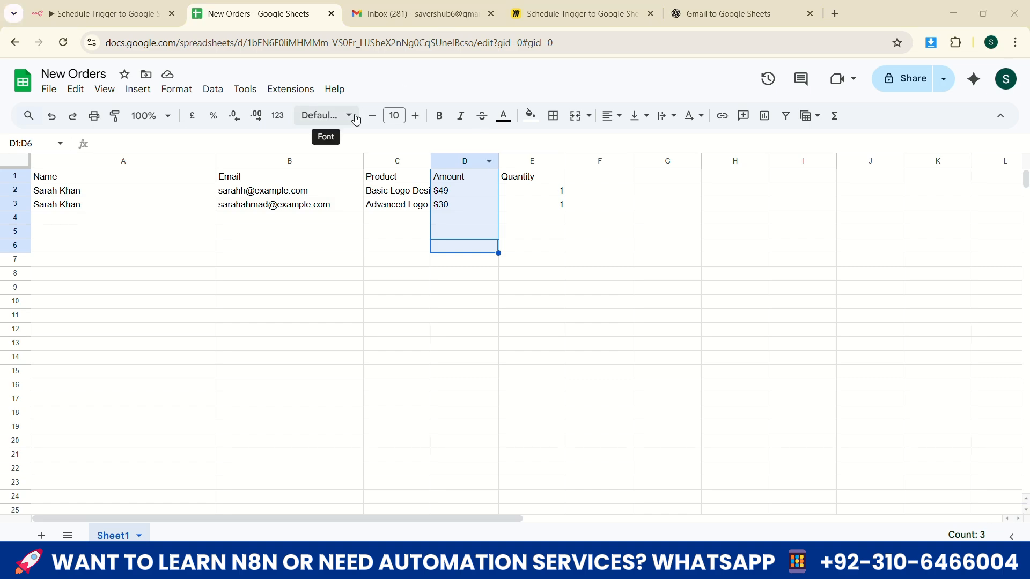
pyautogui.click(151, 14)
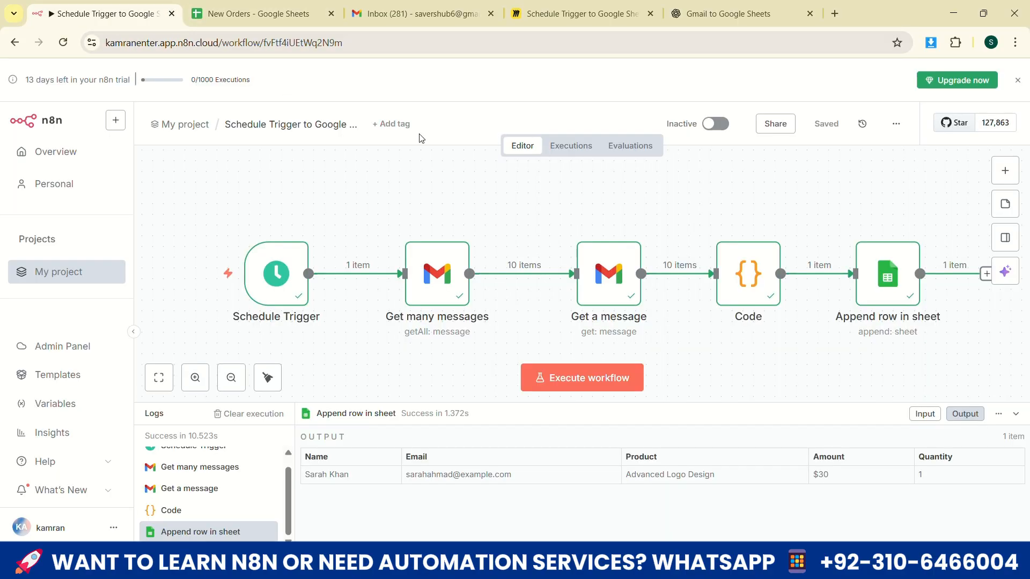
# Move the Schedule Trigger node slightly above the row of other nodes on the canvas
pyautogui.moveTo(285, 275)
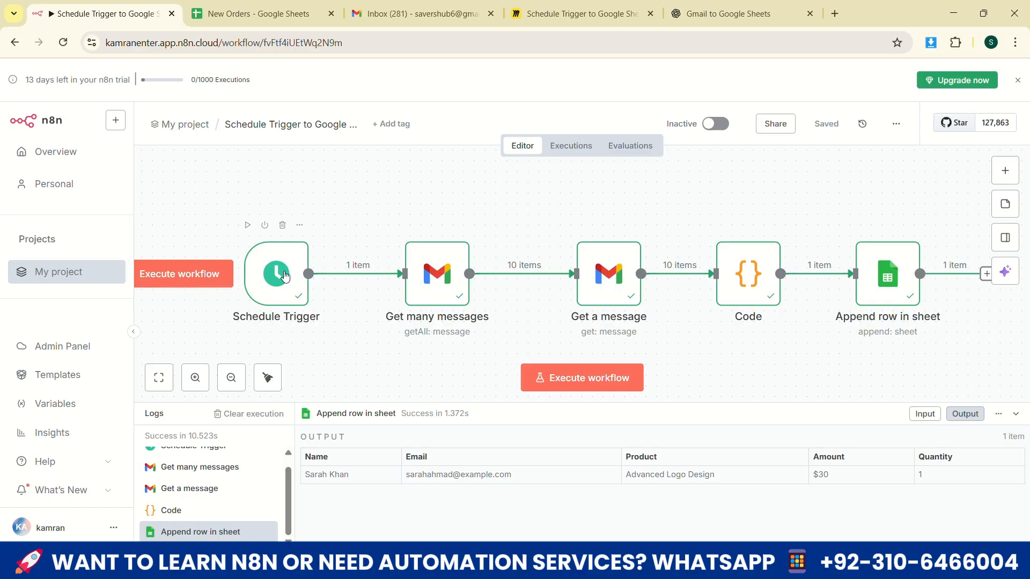
pyautogui.moveTo(284, 276); pyautogui.dragTo(295, 233)
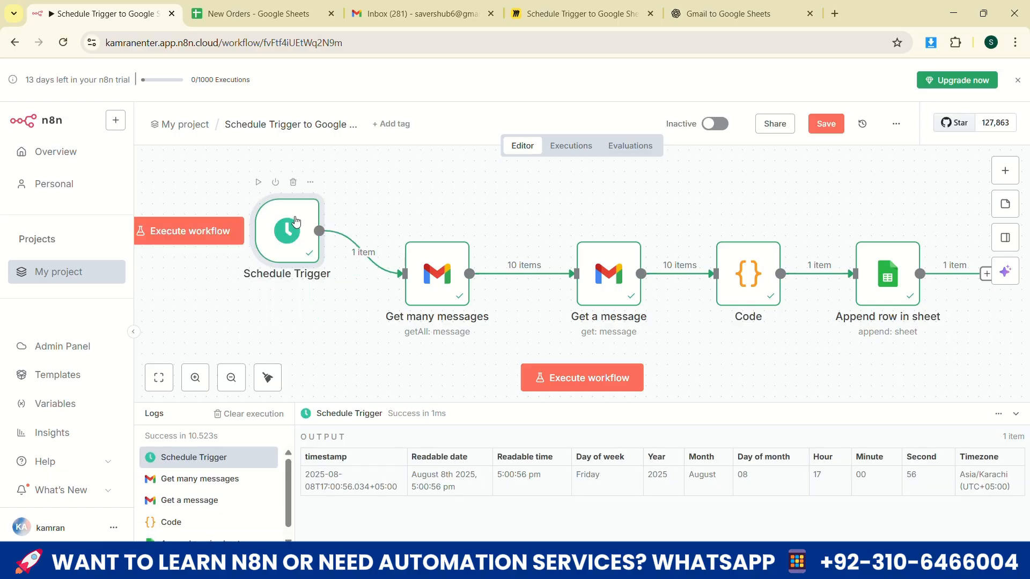